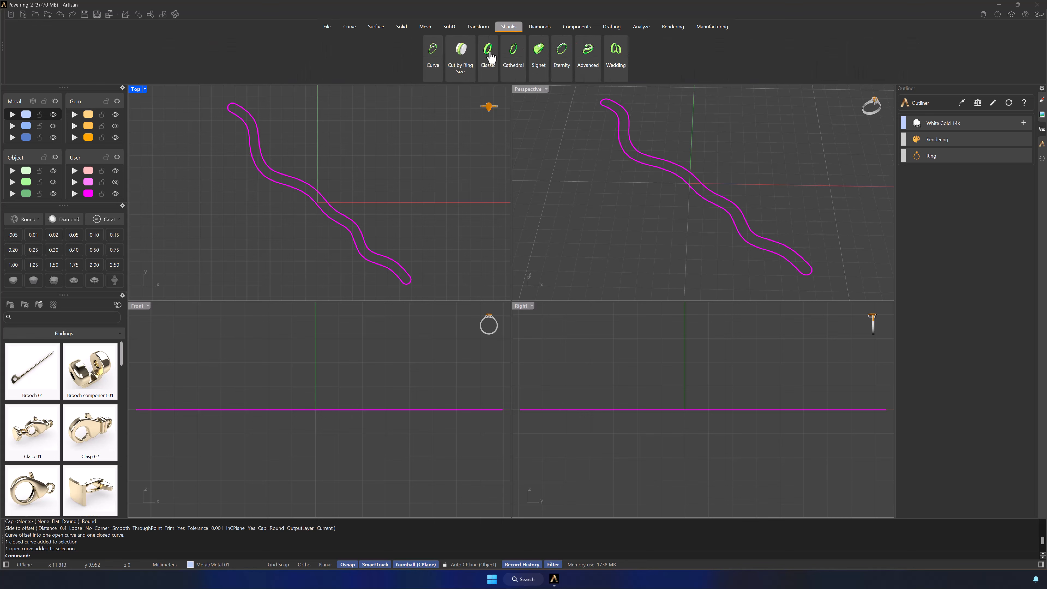
Step: Create a Classic ring shank for USA finger size 7 and open its parameters for editing
left_click(487, 56)
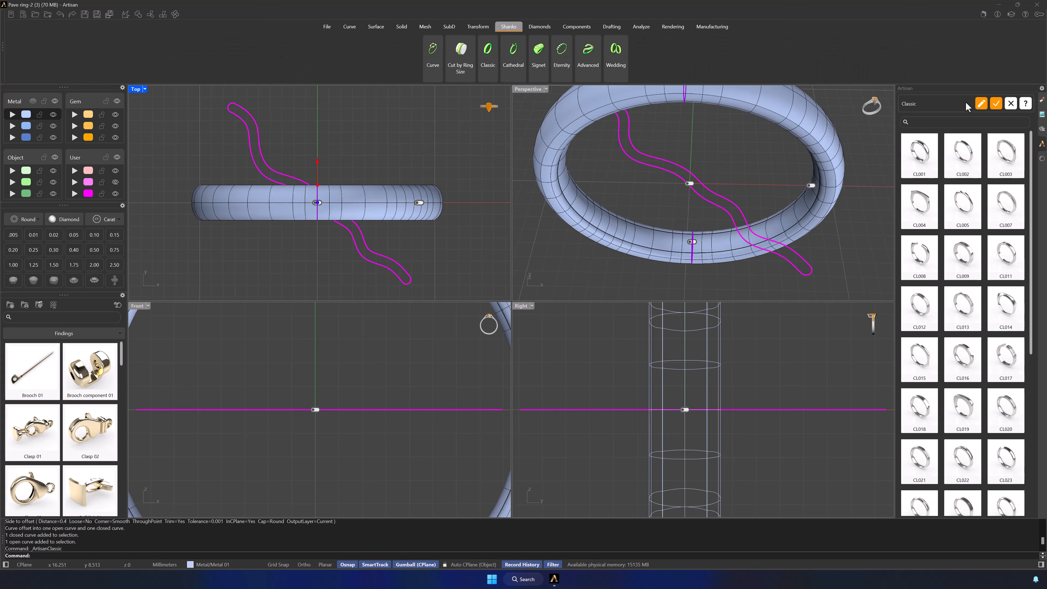
left_click(982, 104)
left_click(528, 89)
mouse_move(562, 279)
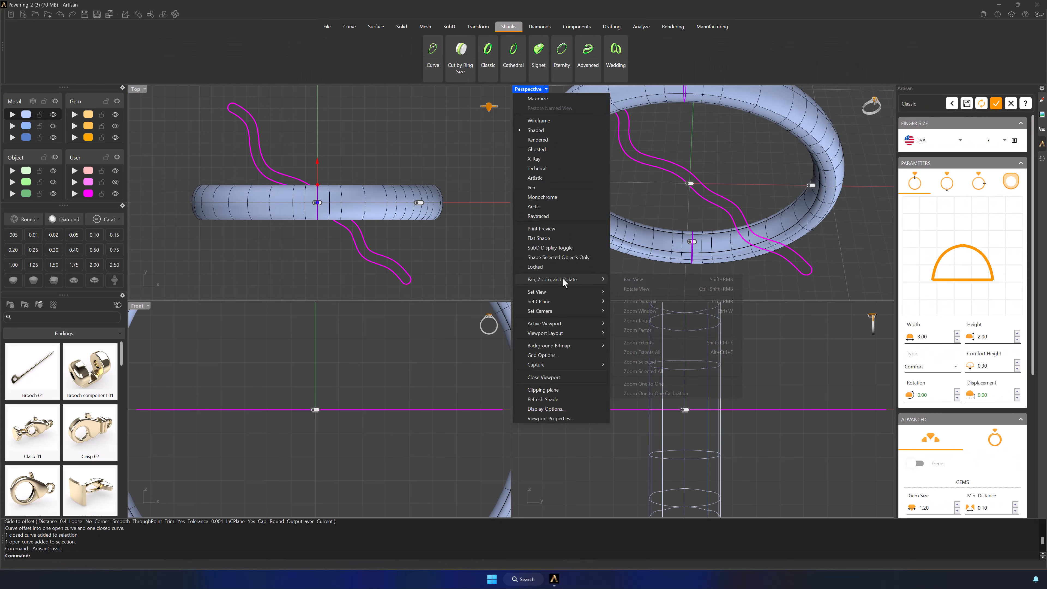
left_click(654, 353)
left_click(886, 266)
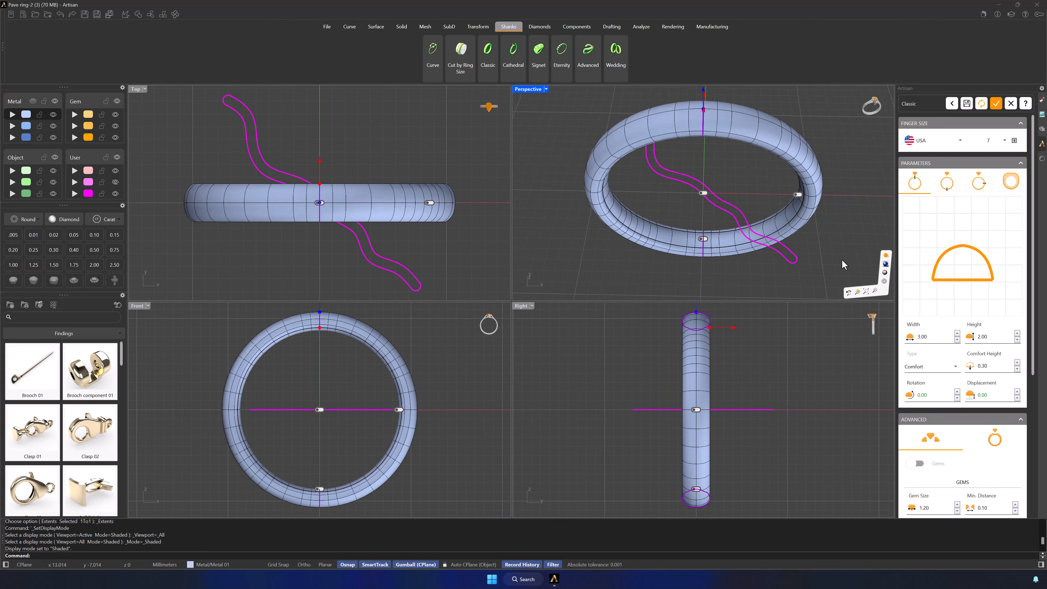
mouse_move(842, 264)
right_mouse_down()
mouse_move(815, 233)
mouse_move(825, 222)
right_mouse_up()
Step: Enable the shank's bottom section and assign the first 010 (Copy) half-round profile to the top section
left_click(948, 182)
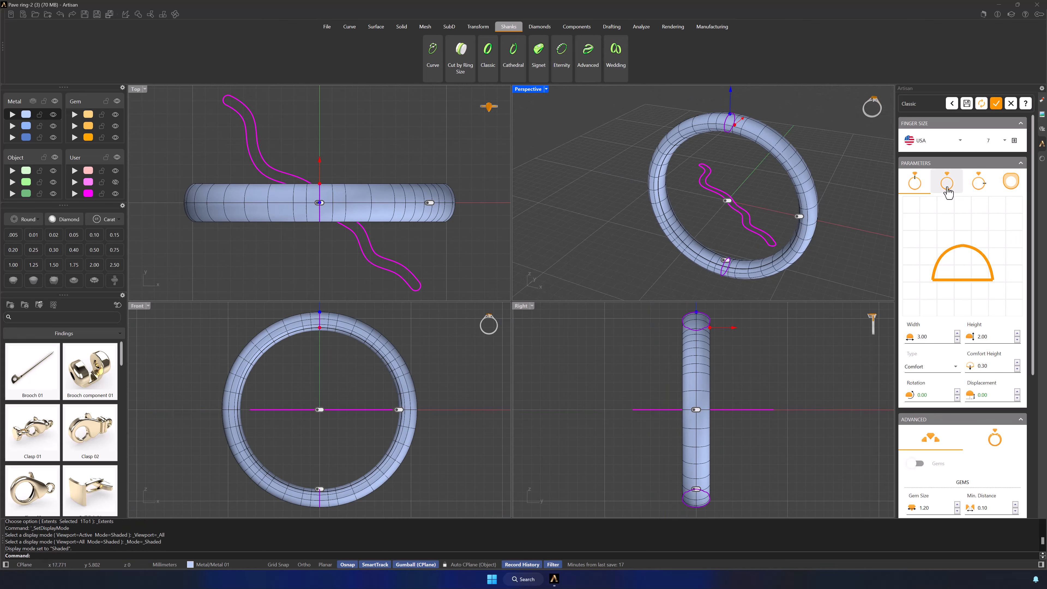
left_click(913, 185)
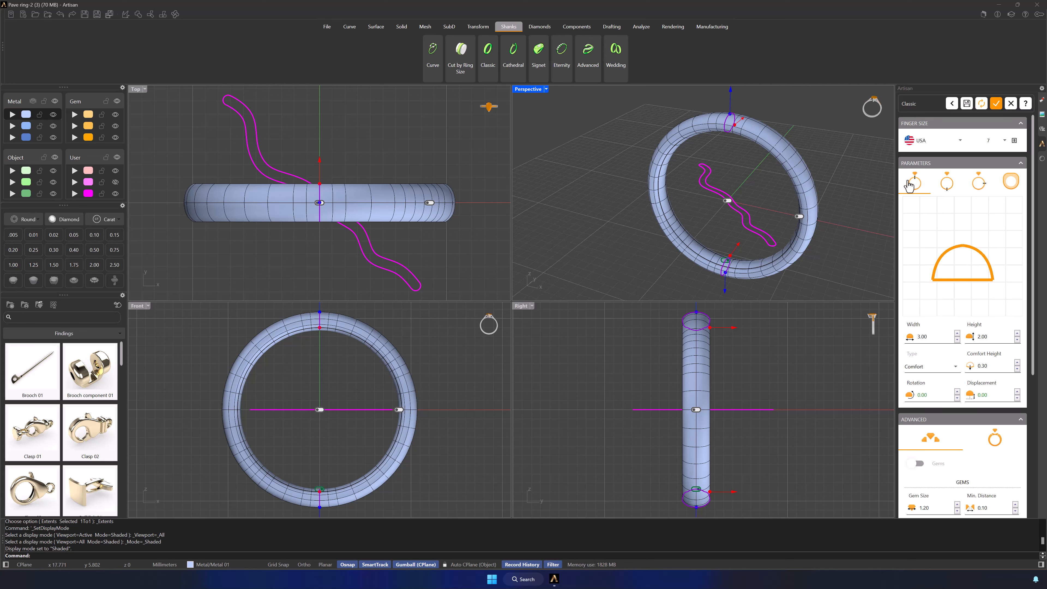
left_click(931, 259)
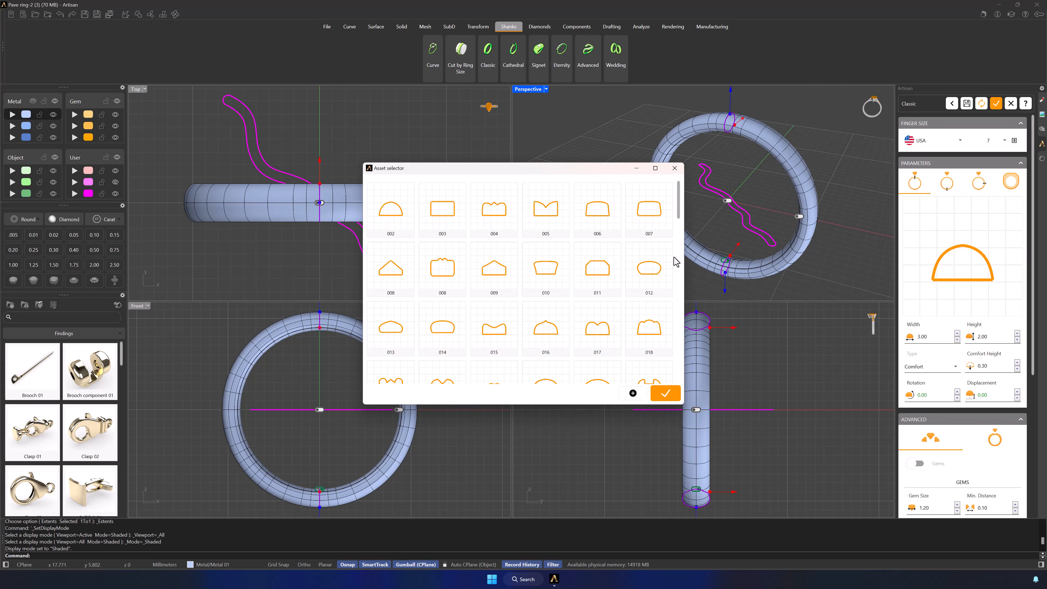
left_click_drag(679, 213, 677, 382)
left_click(382, 366)
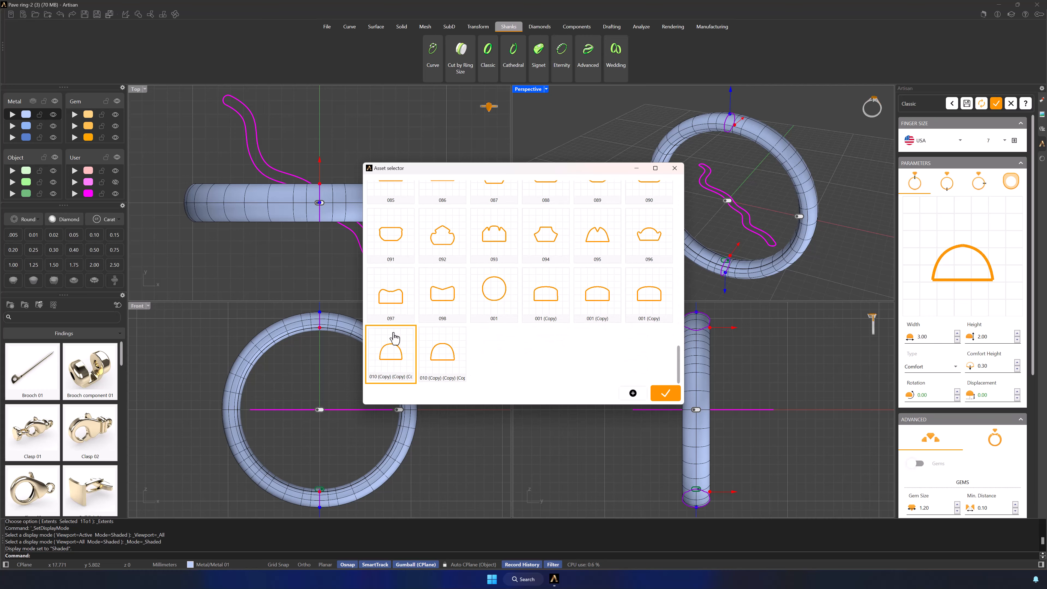
left_click(664, 395)
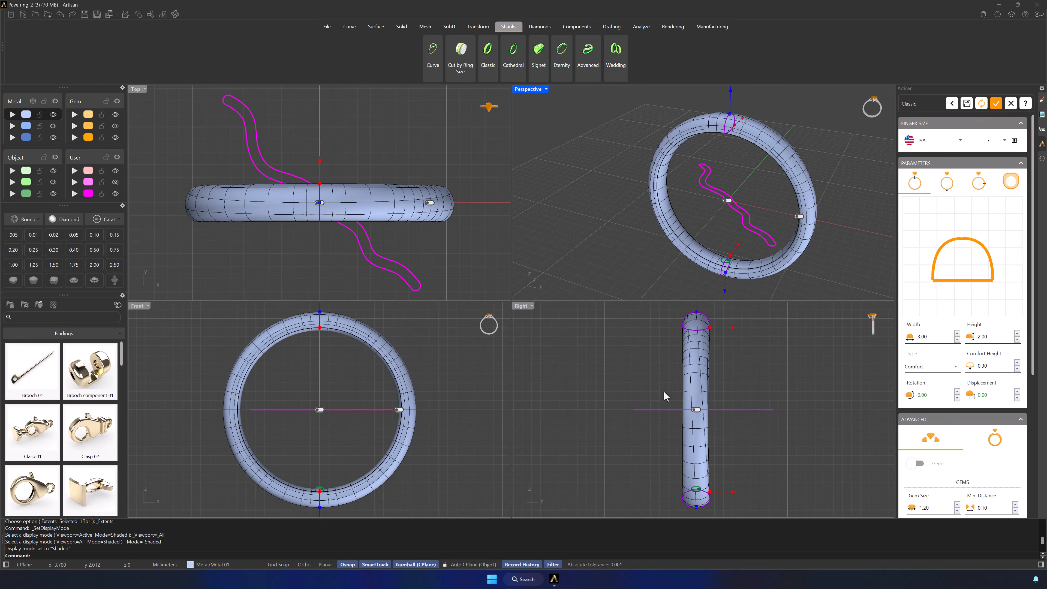
Step: Assign the same 010 (Copy) half-round profile to the shank's bottom section
left_click(948, 185)
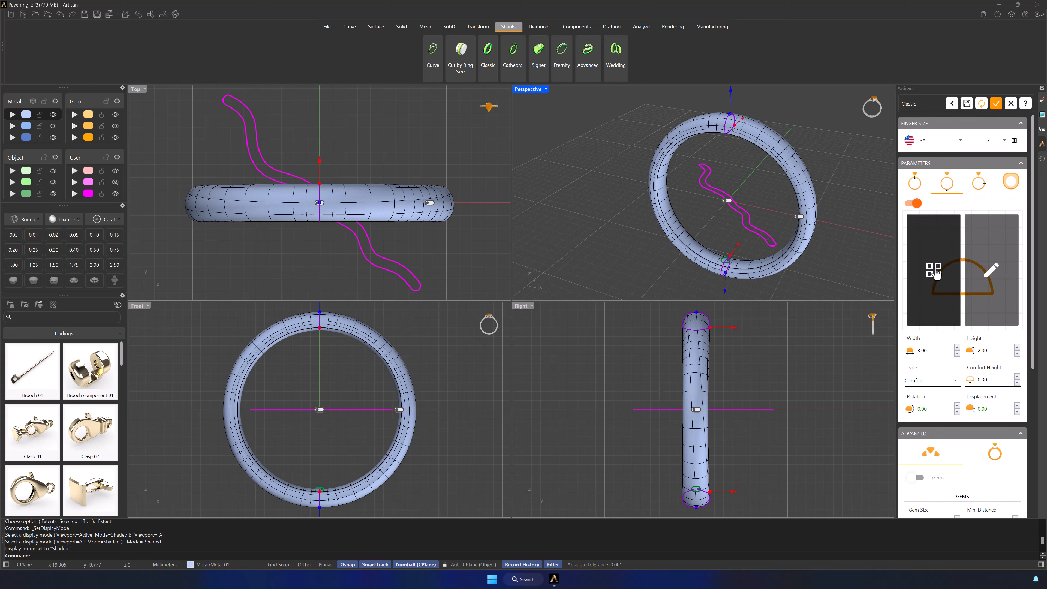
left_click(923, 276)
left_click_drag(682, 207, 674, 357)
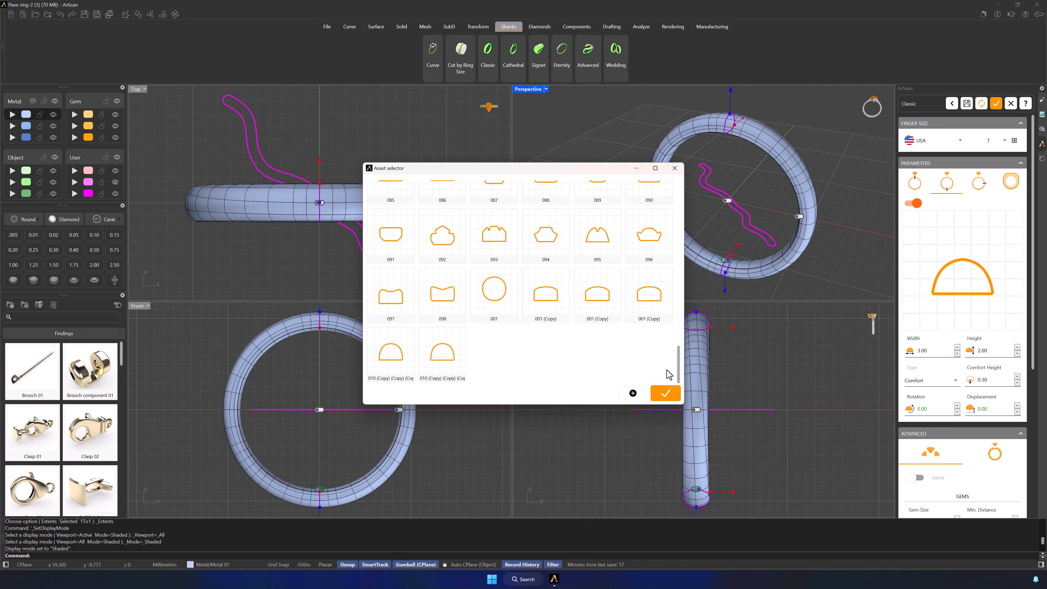
left_click(392, 362)
left_click(668, 395)
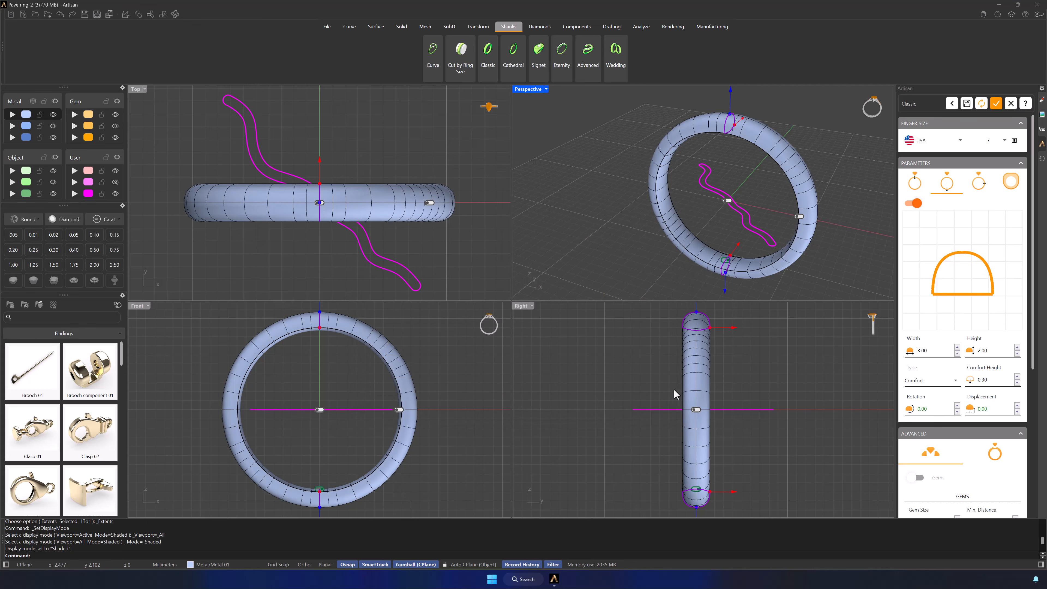
Step: Set the shank's top section to a width of 12 mm and a height of 5 mm
left_click(920, 183)
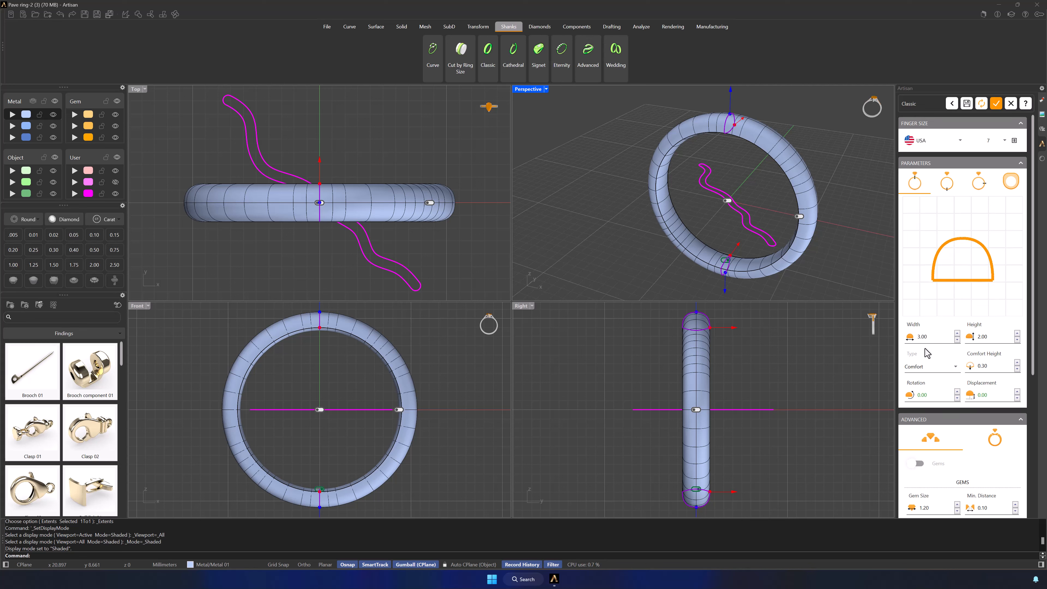
type("12")
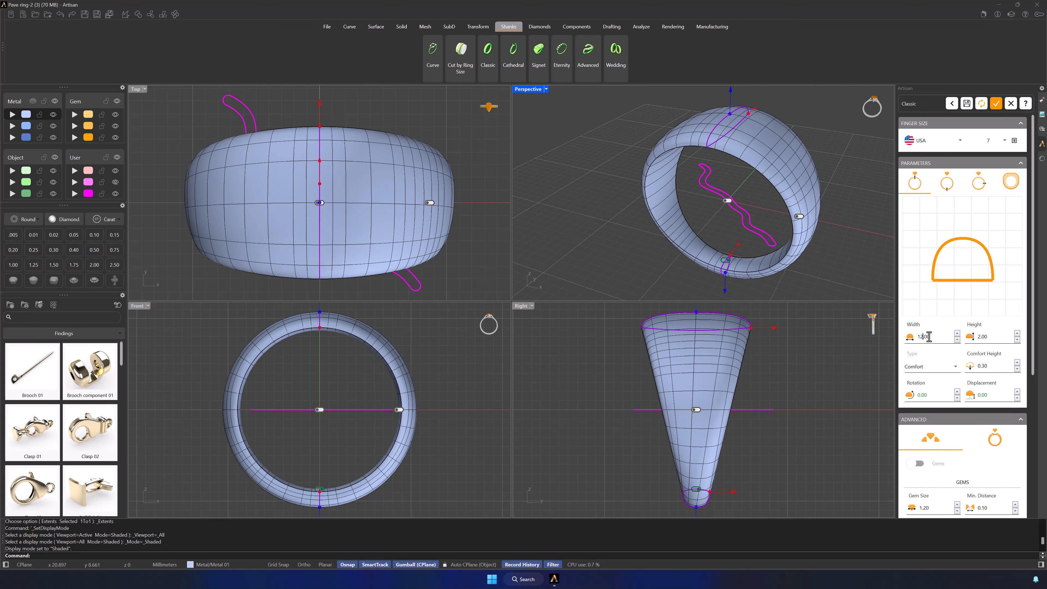
left_click_drag(993, 336, 978, 336)
type("5")
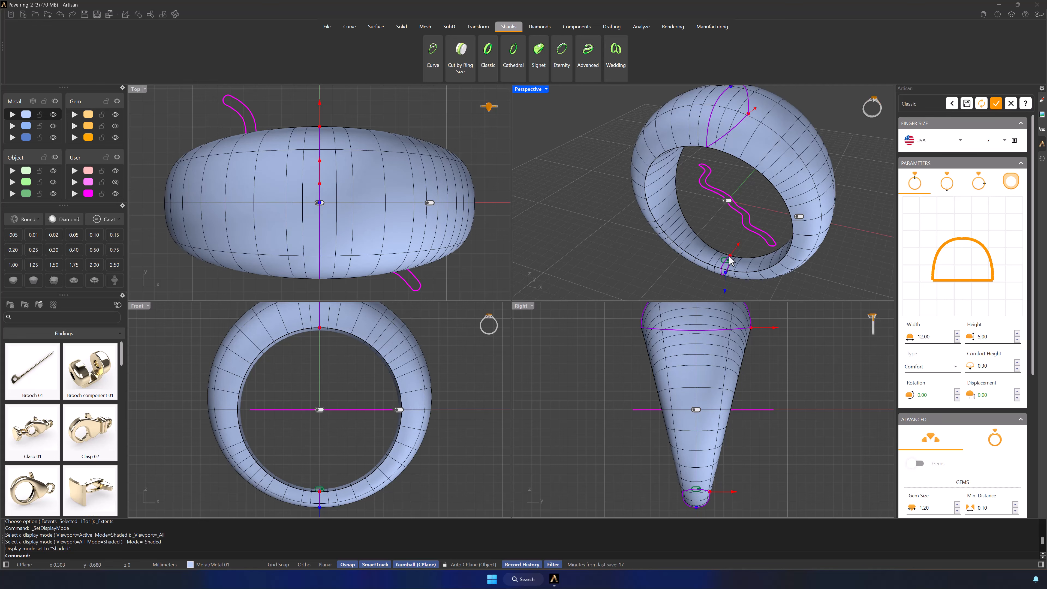
Step: Change the top section's type to Thickness and set its thickness to 1.40 mm
left_click(928, 363)
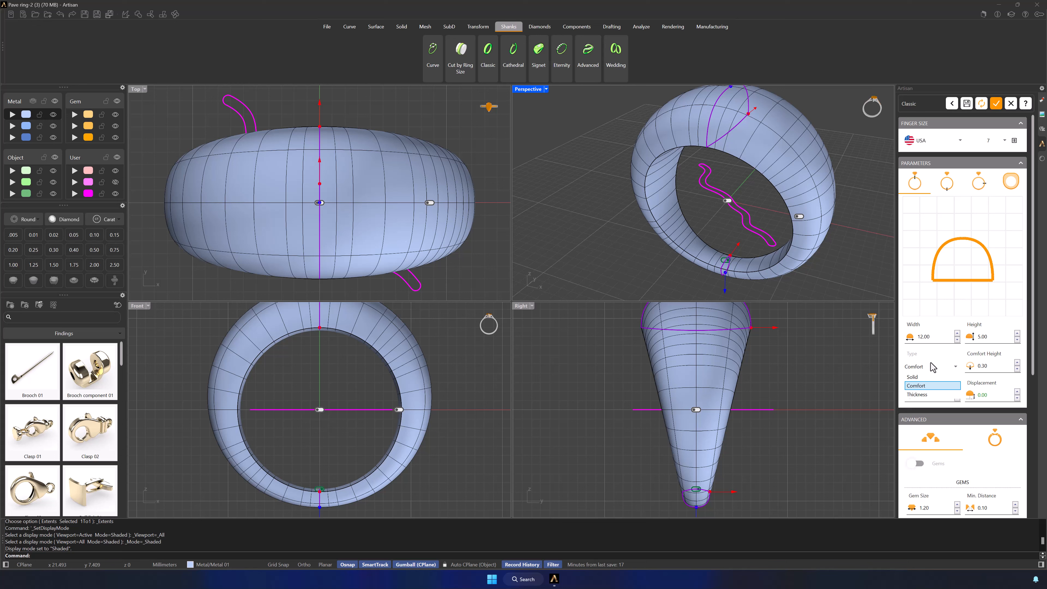
left_click(922, 393)
scroll(720, 221, "up", 5)
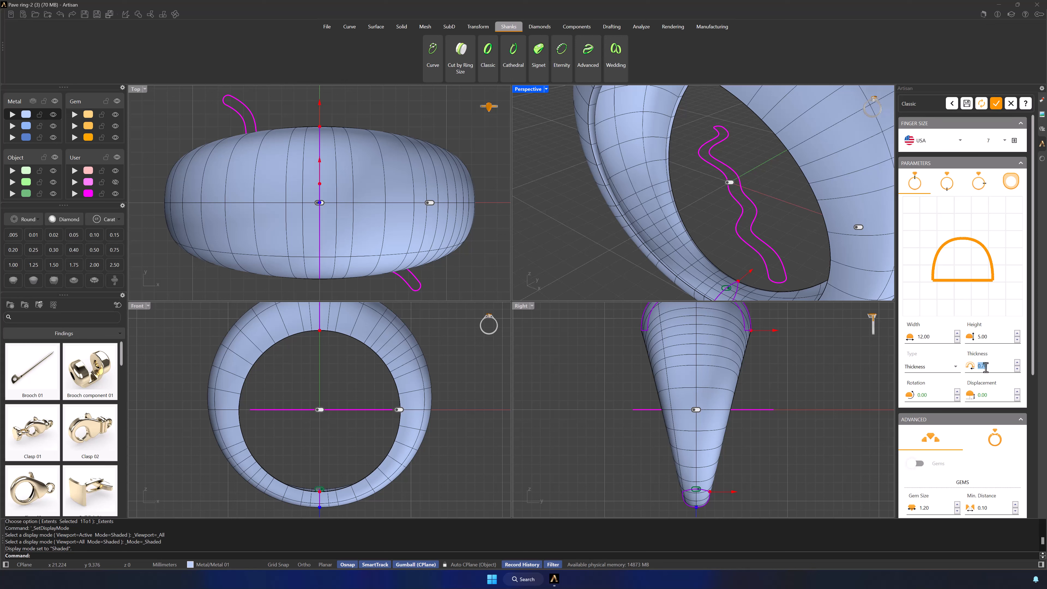
type("1.4")
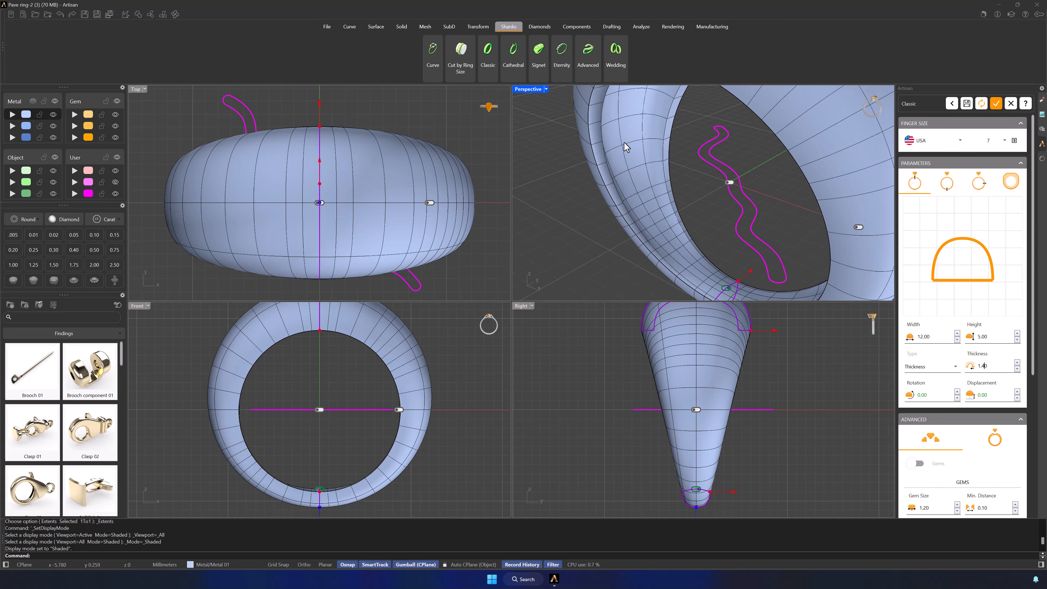
scroll(646, 158, "down", 6)
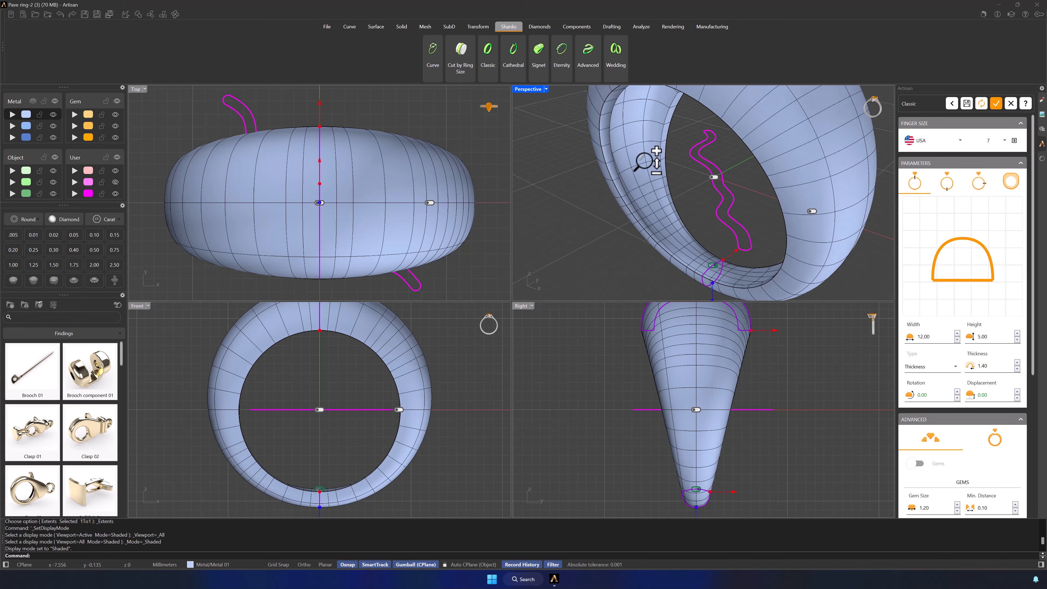
right_click_drag(727, 174, 755, 204, "shift")
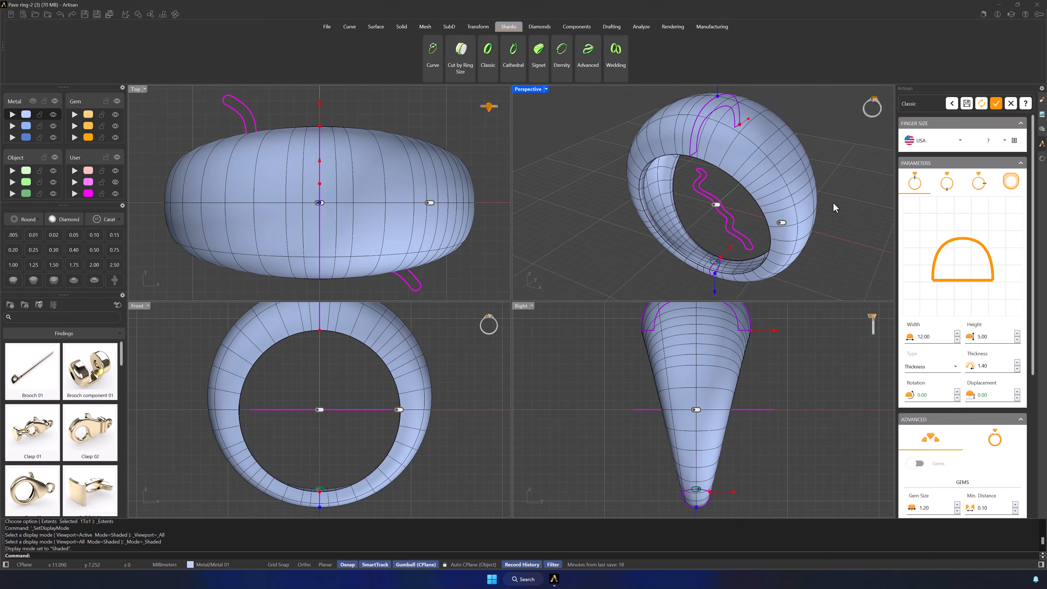
Step: Set the bottom section's comfort height to 0.50 mm and accept the Classic shank
left_click(947, 181)
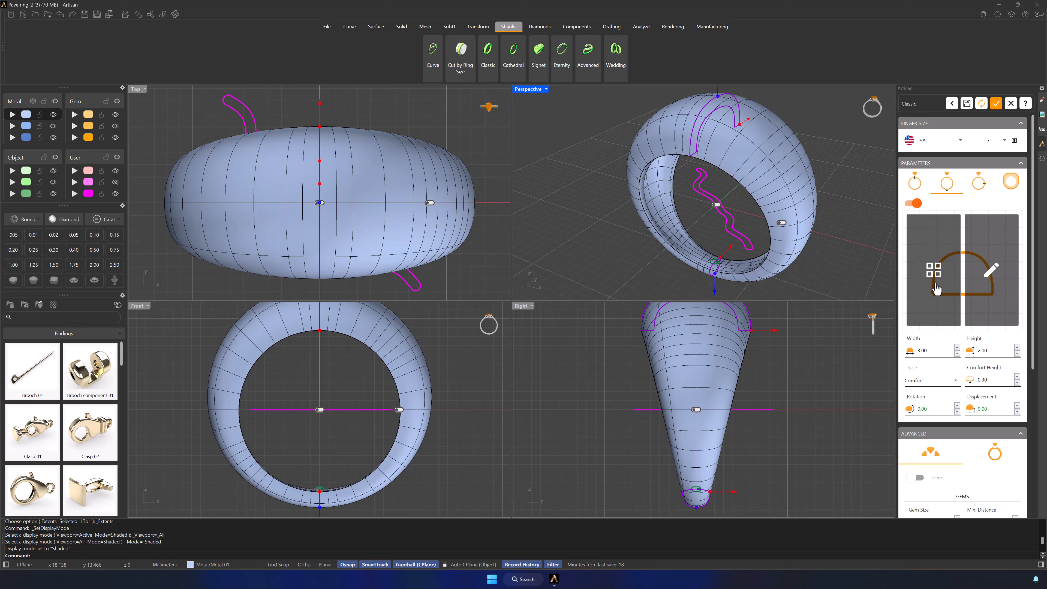
left_click(1017, 376)
left_click(1017, 376)
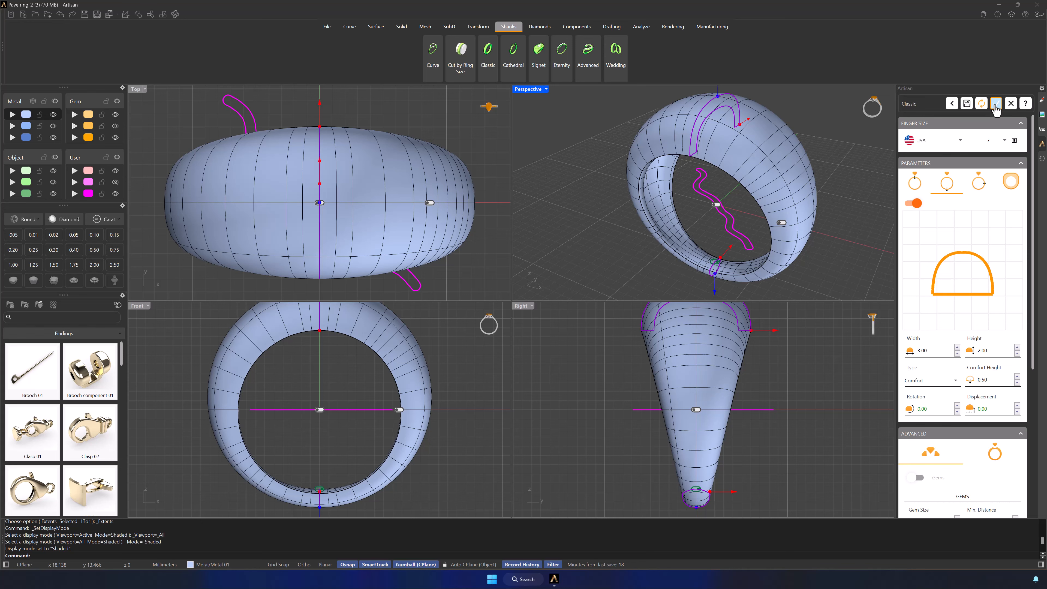
left_click(996, 104)
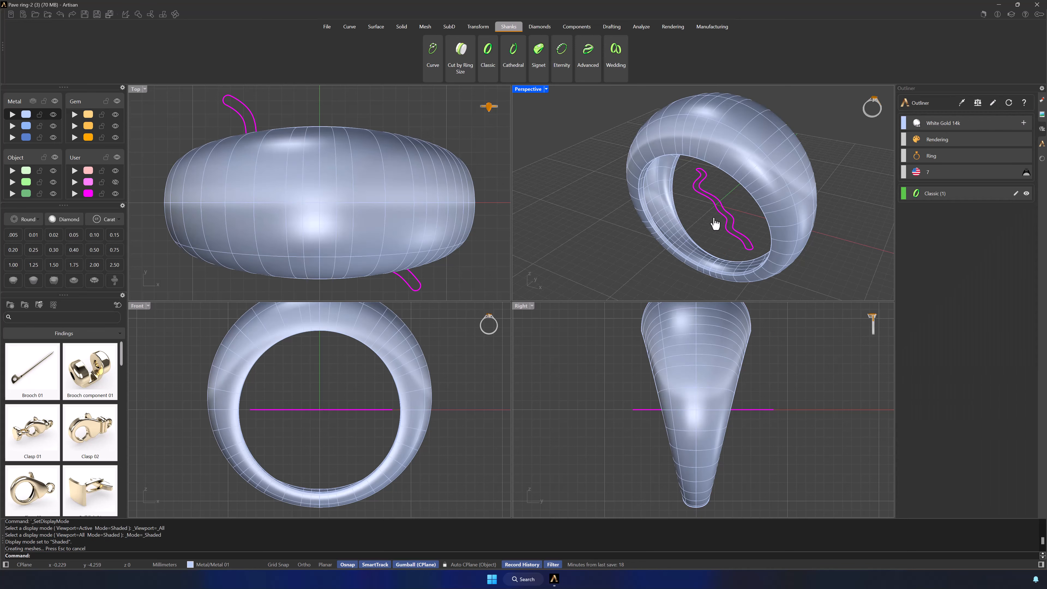
Step: Extrude the closed wavy curve vertically into a solid that passes up through the top of the ring
left_click(721, 220)
scroll(731, 193, "down", 3)
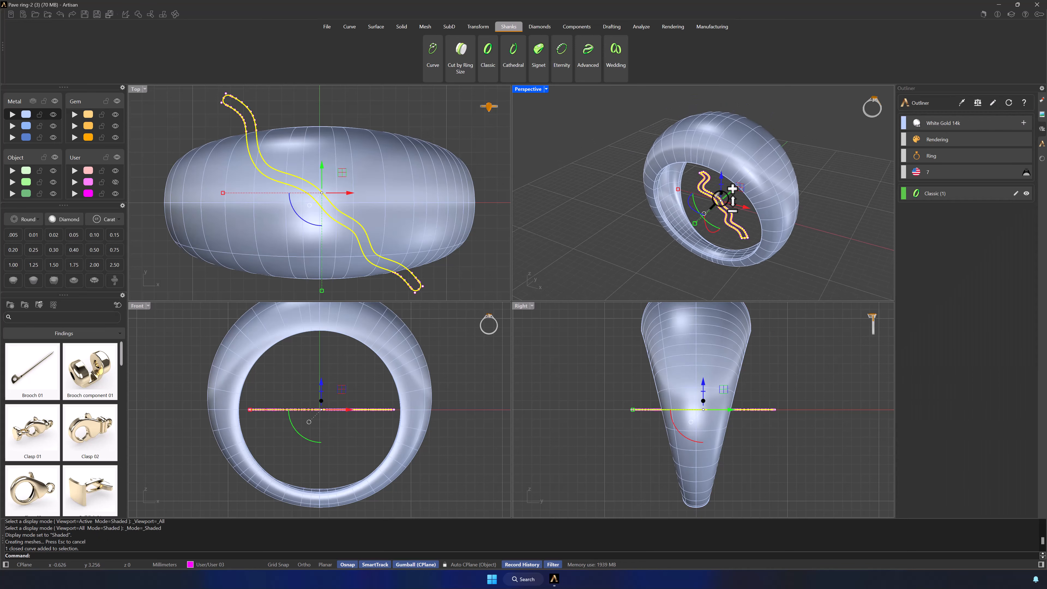
right_click_drag(737, 210, 732, 237, "shift")
left_click_drag(718, 229, 713, 133, "ctrl")
mouse_move(798, 201)
right_mouse_down()
mouse_move(826, 194)
mouse_move(788, 189)
right_mouse_up()
key("Escape")
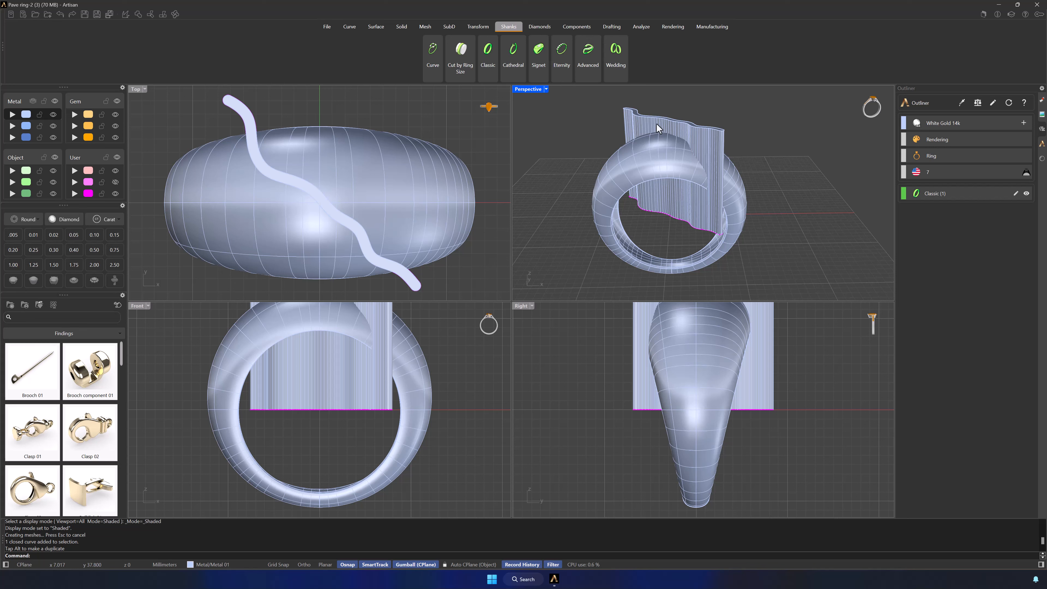
Step: Subtract the extruded wavy solid from the ring with Boolean Difference and accept the history warning
left_click(402, 27)
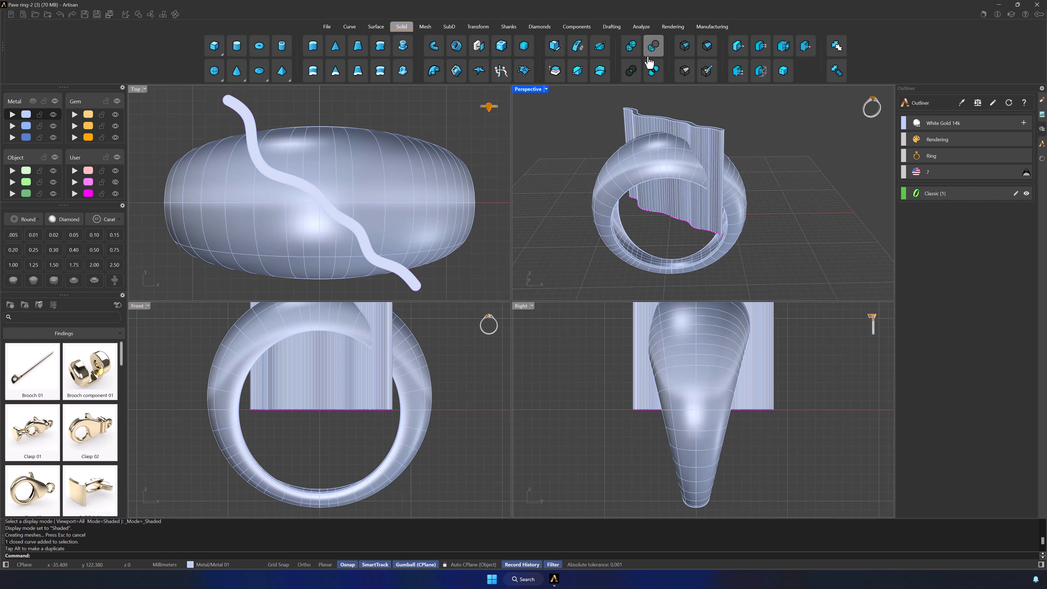
left_click(653, 45)
left_click(645, 151)
key("Return")
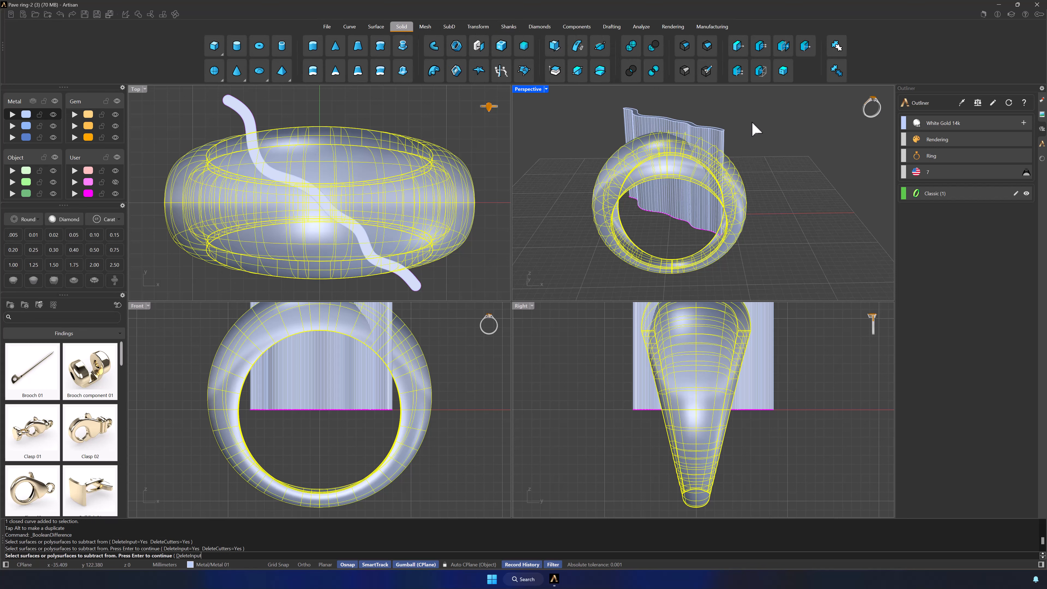
left_click(721, 143)
key("Return")
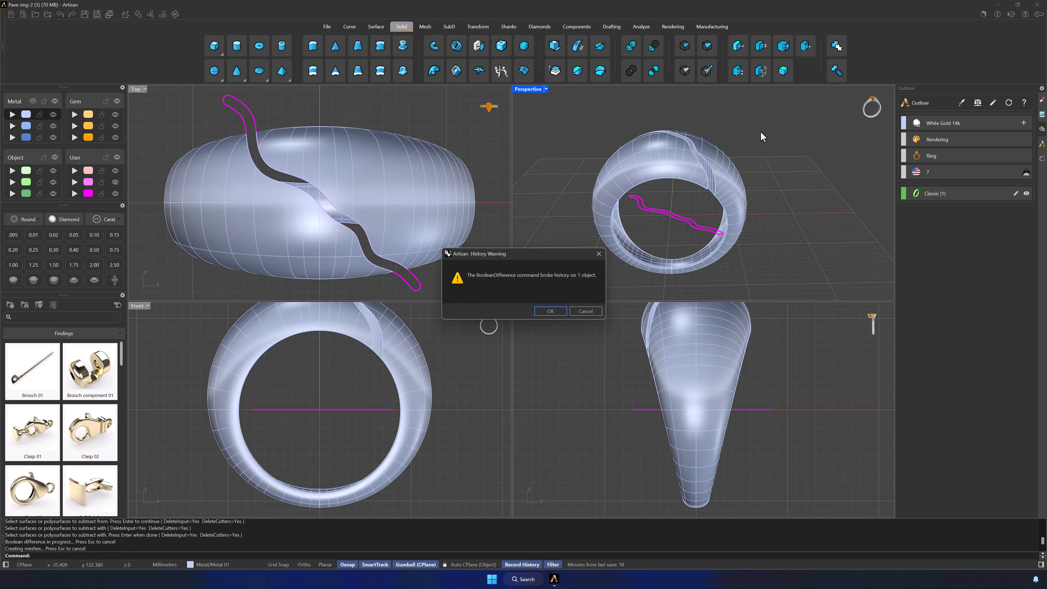
left_click(560, 307)
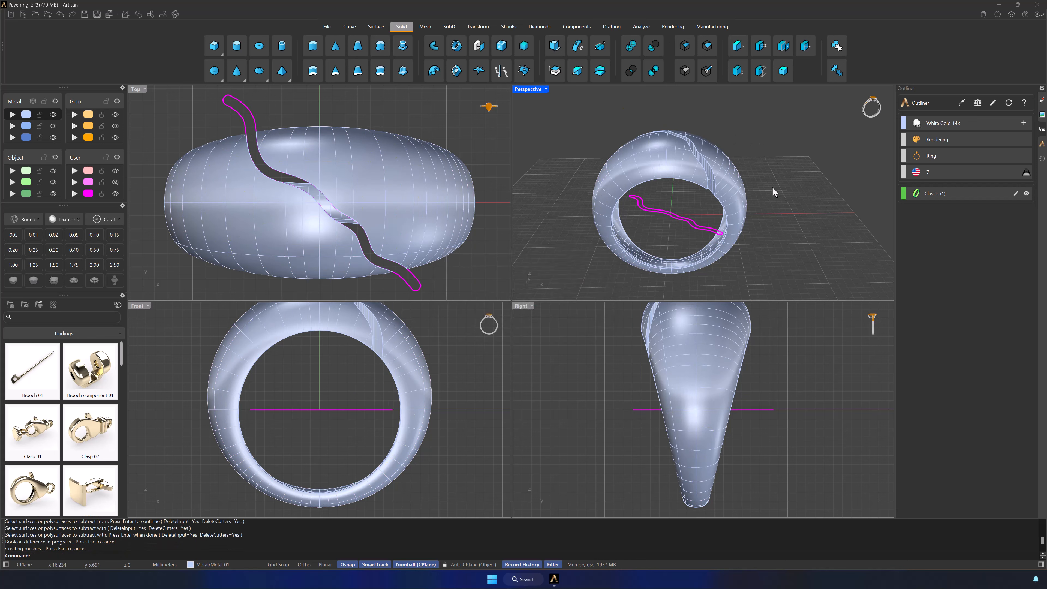
Step: Move the wavy curve to the second User layer, hide it, and make User 03 the current layer
right_click_drag(739, 228, 693, 212)
scroll(697, 165, "up", 3)
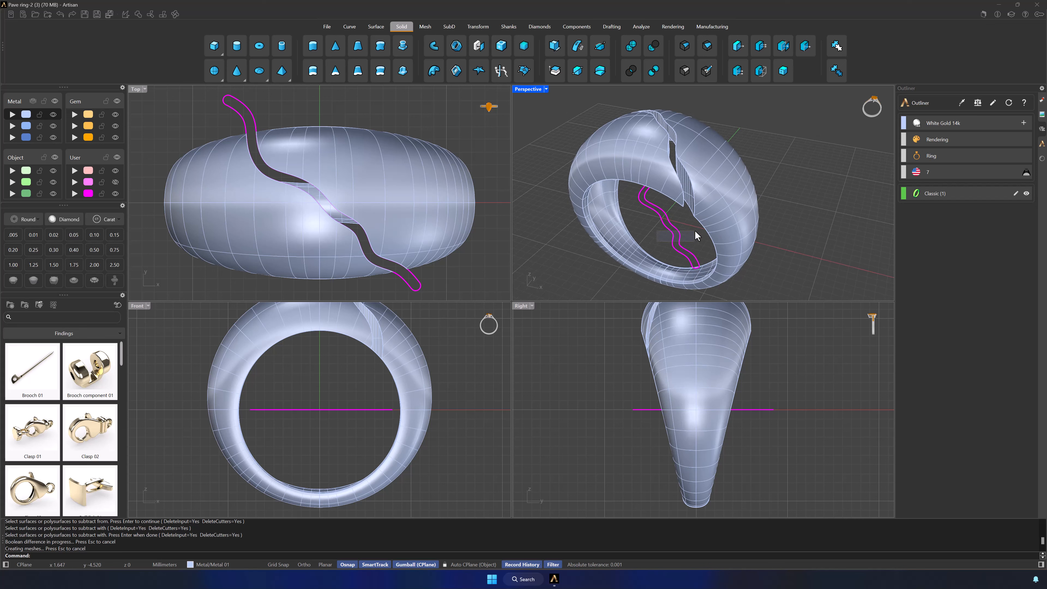
left_click(680, 237)
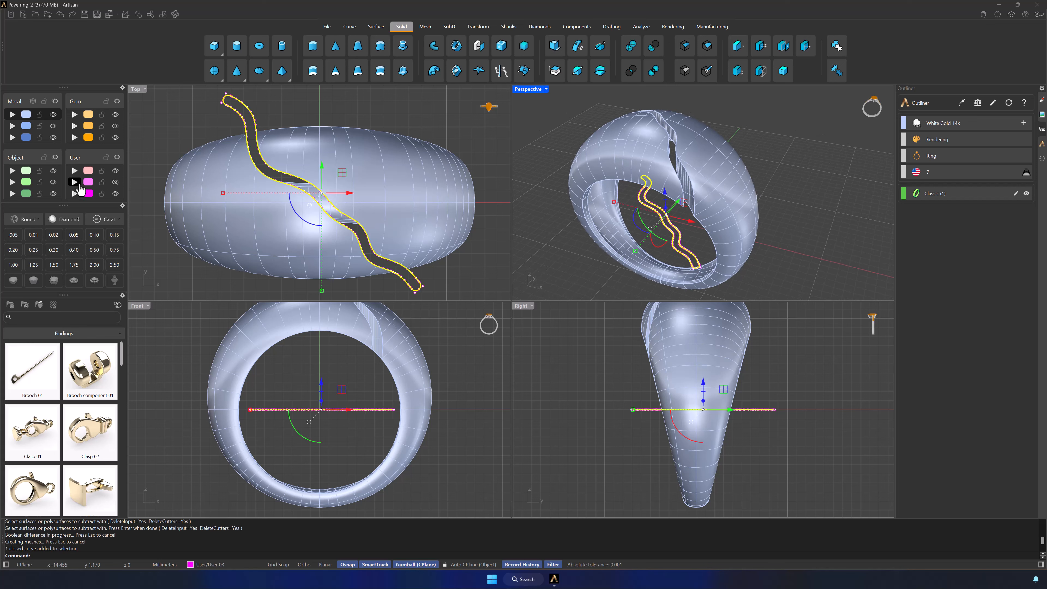
left_click(78, 185)
left_click(90, 194)
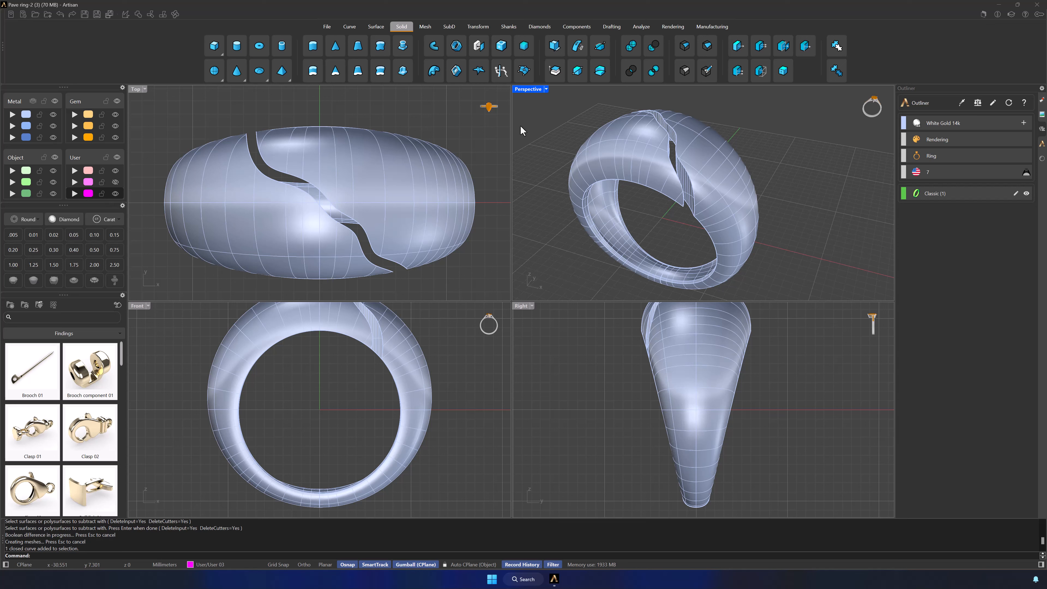
Step: Offset one edge of the wavy slot 0.7 mm on the ring surface, flipped away from the slot
left_click(351, 27)
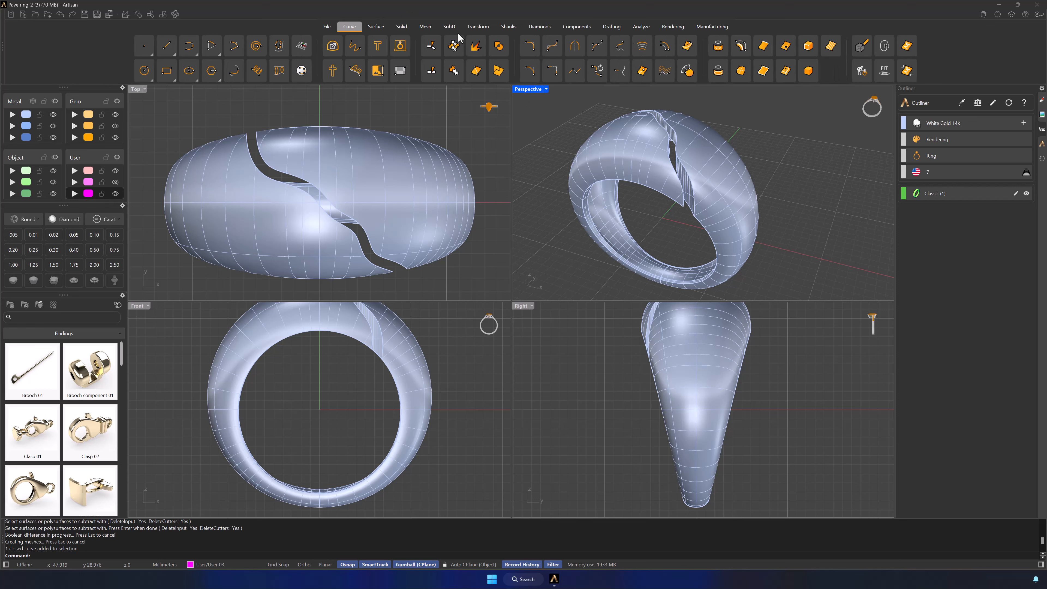
left_click(687, 52)
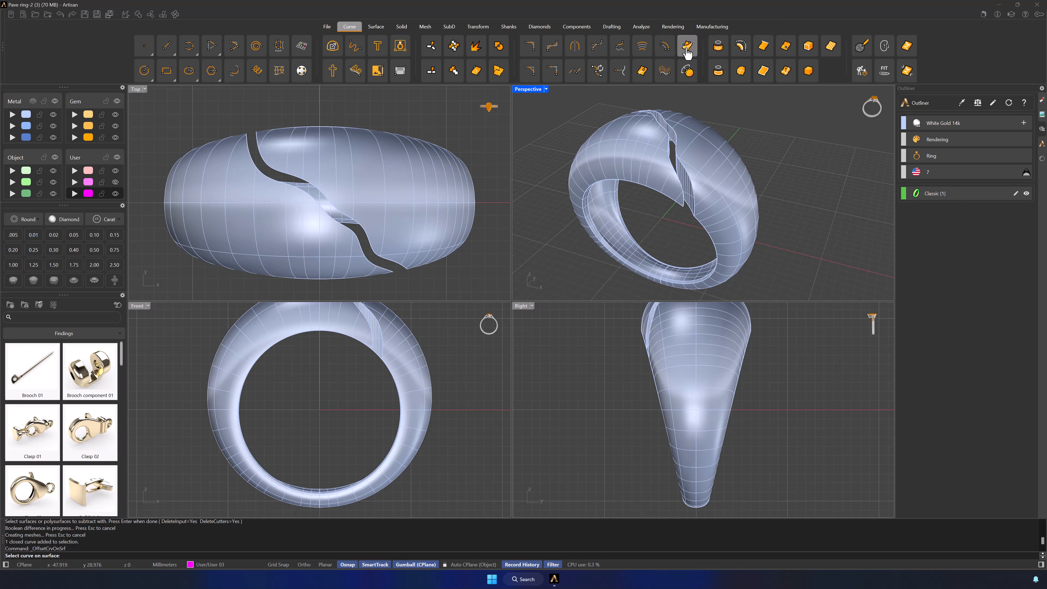
left_click(667, 149)
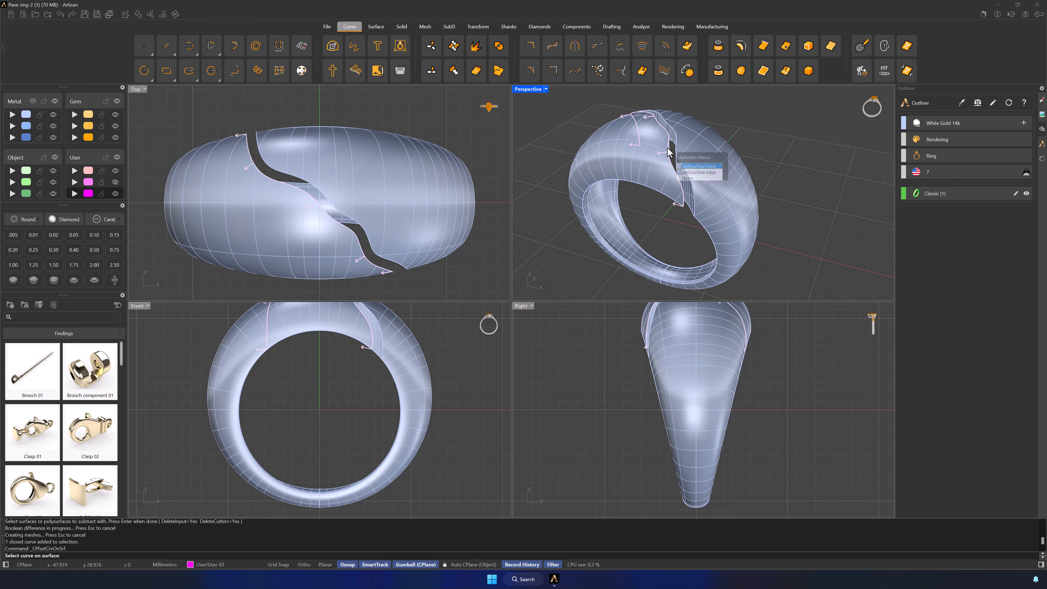
left_click(688, 168)
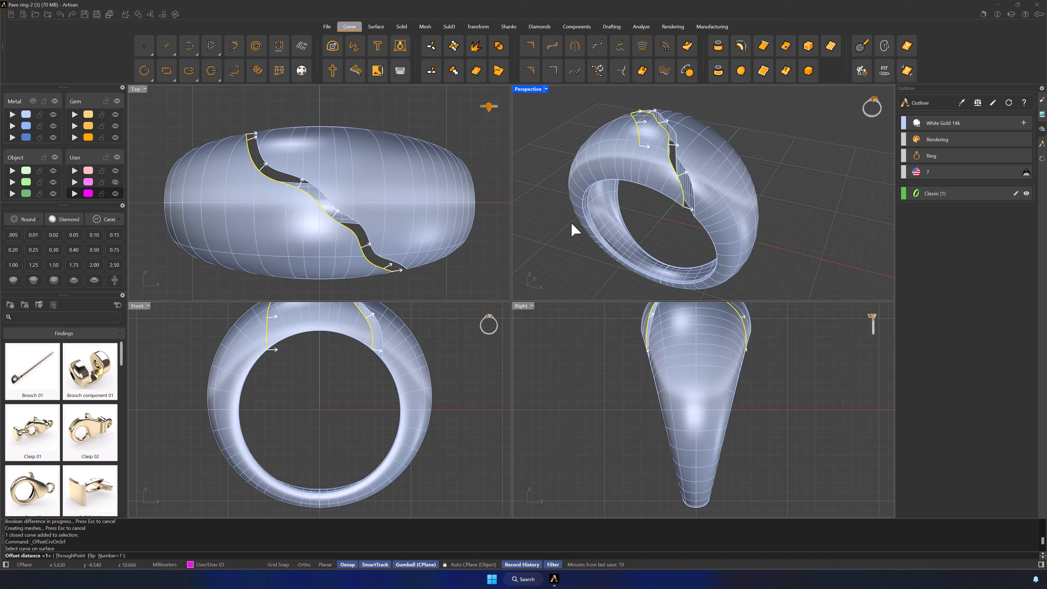
left_click(91, 555)
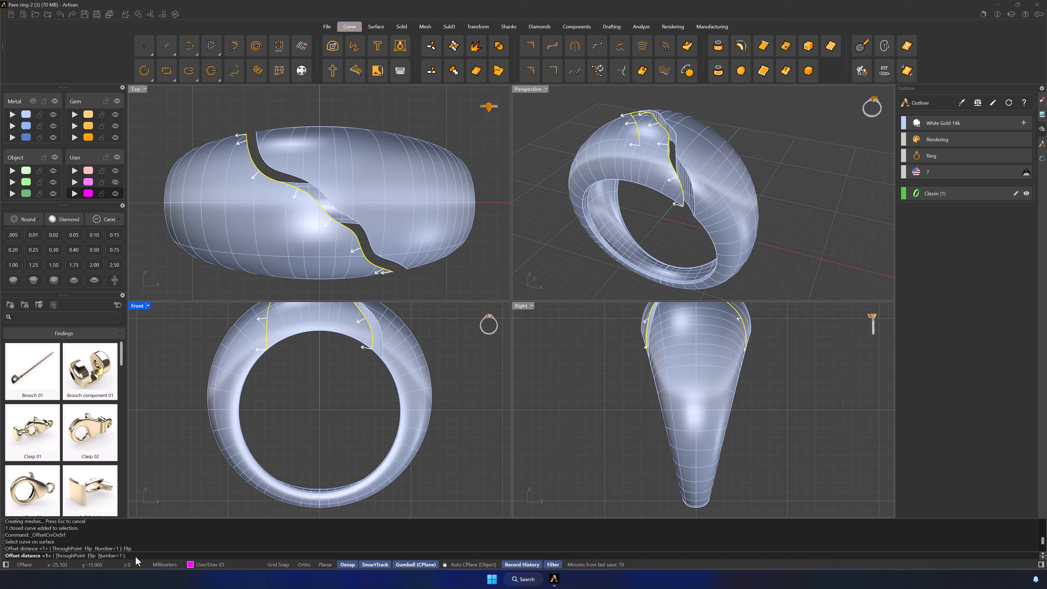
type("0.7")
key("Return")
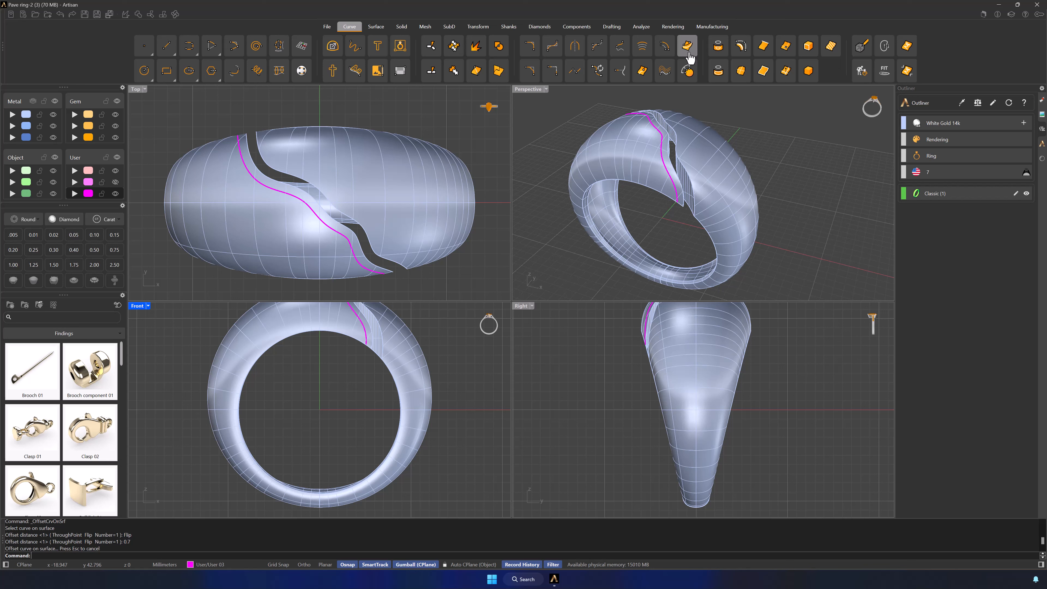
Step: Offset the front rim edge that runs from the slot around the far side of the finger hole outward by 0.7 mm
right_click(754, 122)
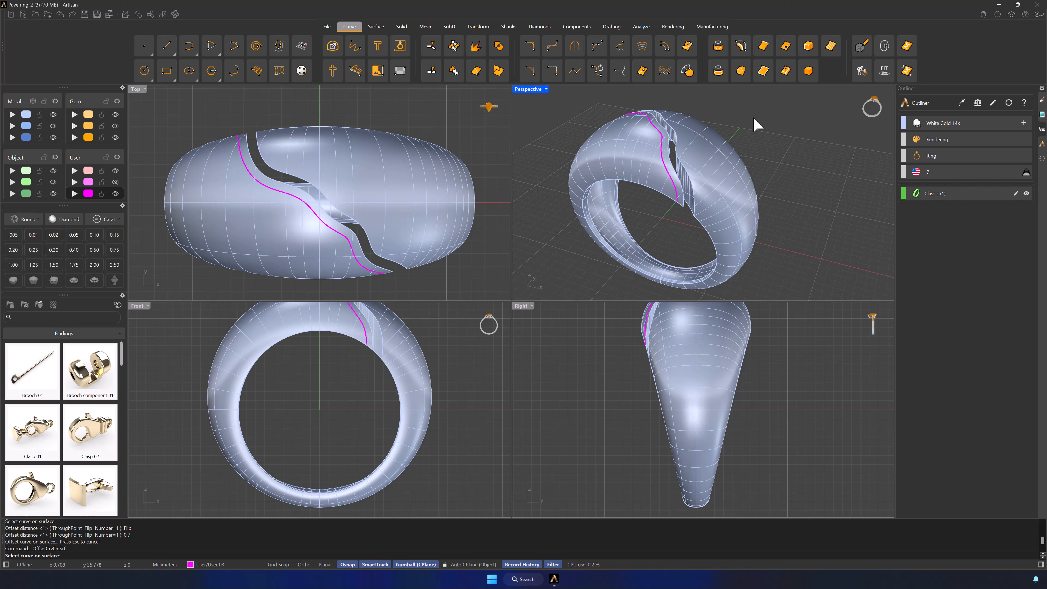
left_click(661, 194)
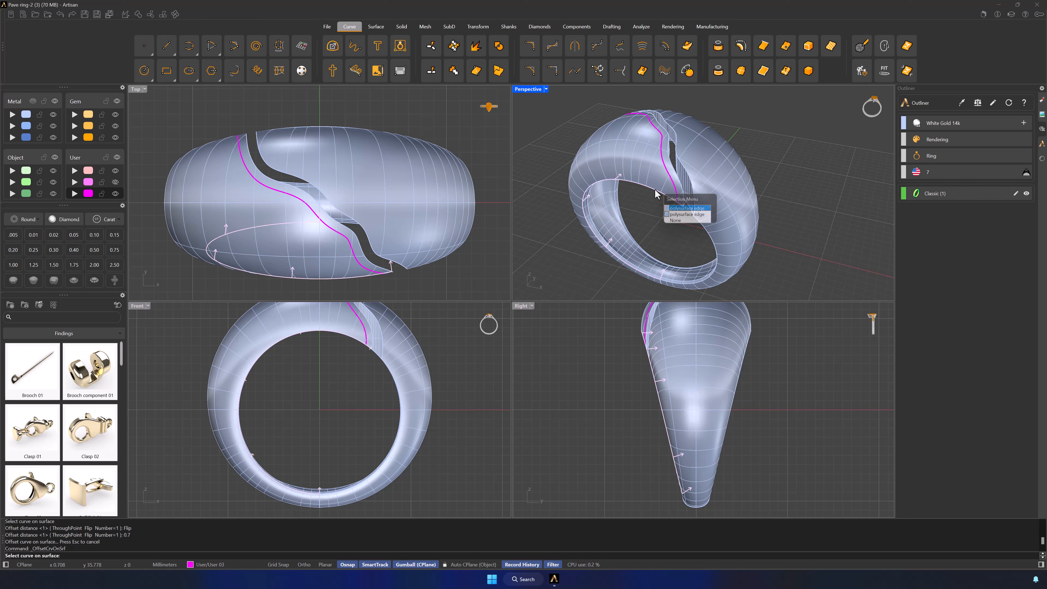
left_click(677, 215)
left_click(96, 555)
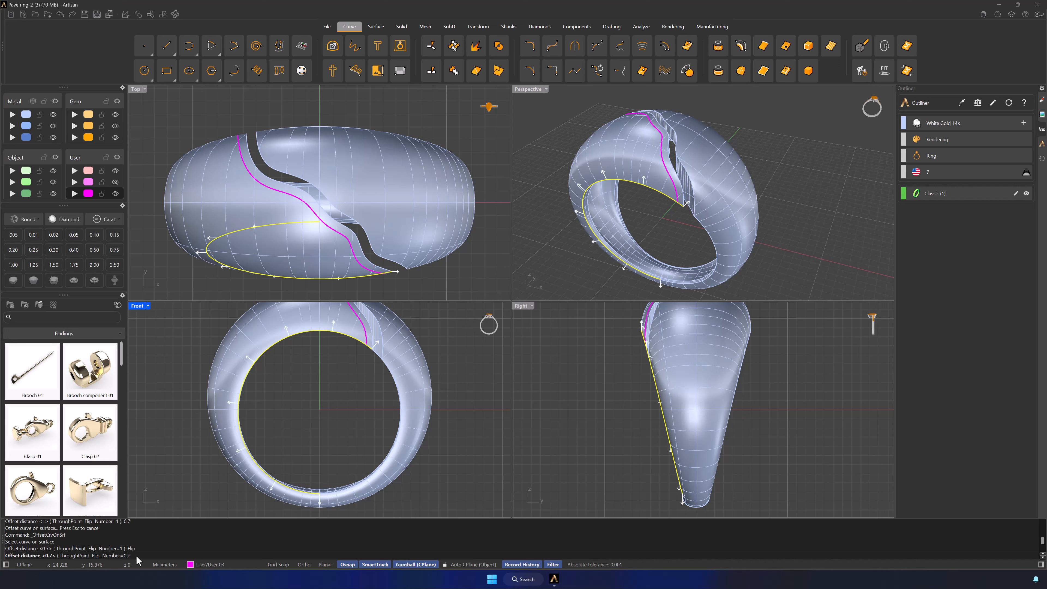
type("0.7")
key("Return")
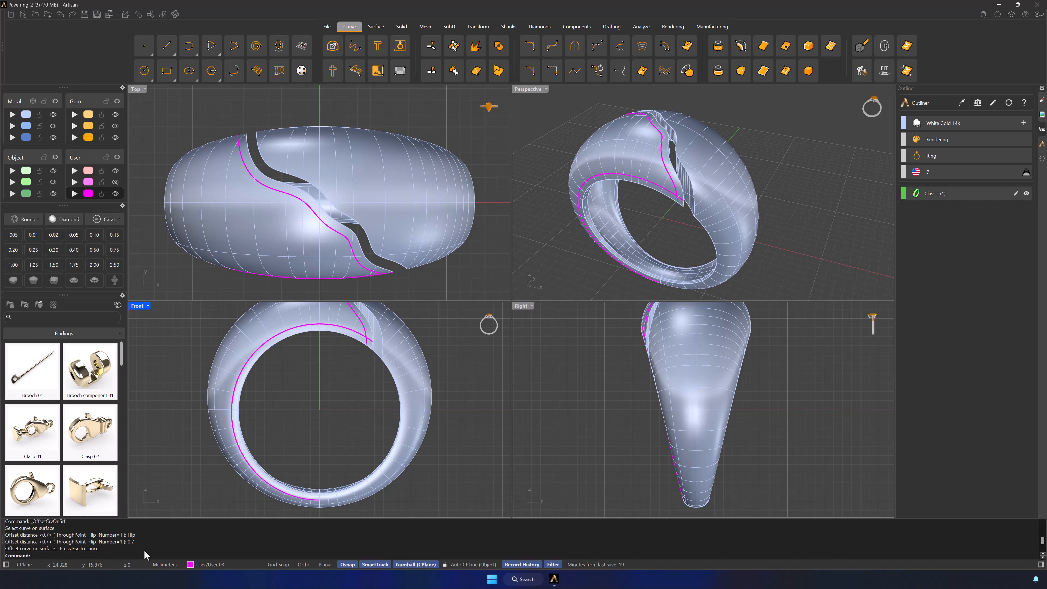
Step: Offset the remaining front rim edge, from the slot's end down to the shank base, outward by 0.7 mm on the surface
left_click(687, 249)
right_click(688, 249)
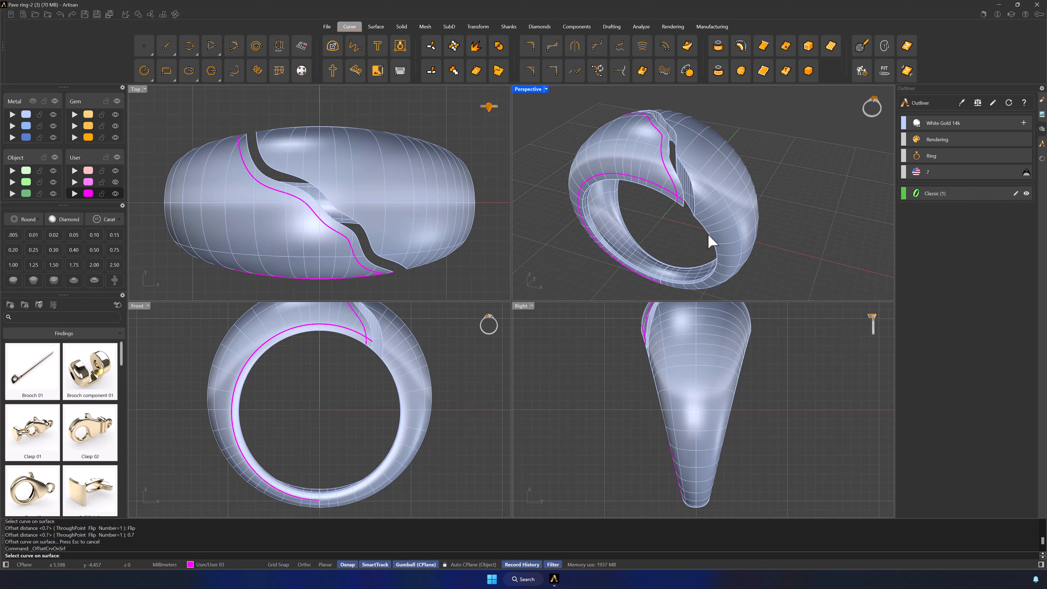
left_click(708, 235)
left_click(736, 263)
left_click(97, 555)
type("0.7")
key("Return")
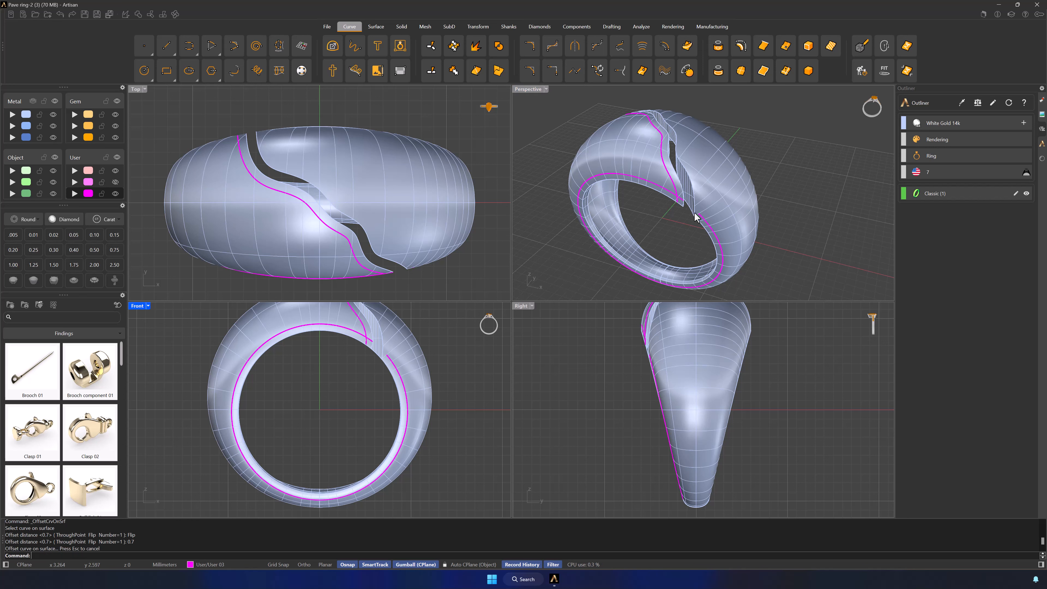
Step: Offset the opposite edge of the wavy slot 0.7 mm on the ring surface, flipped away from the slot
right_click(695, 213)
left_click(687, 170)
left_click(712, 188)
left_click(96, 555)
type("0")
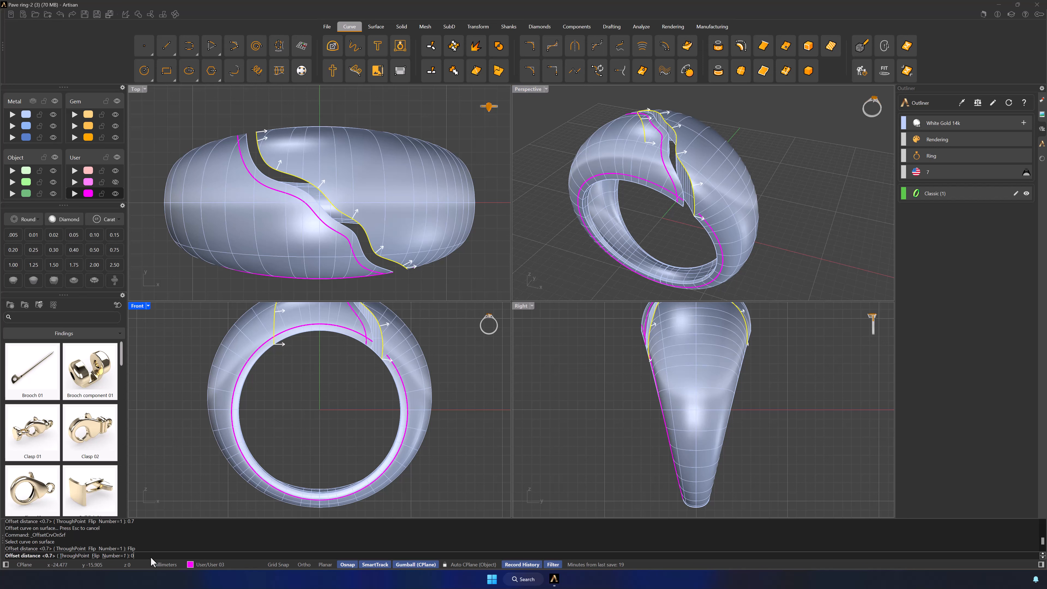
type(".7")
key("Return")
Step: Offset the longer rim edge on the ring's back side outward by 0.7 mm on the surface
right_click_drag(618, 243, 706, 232)
right_click(706, 232)
left_click(745, 186)
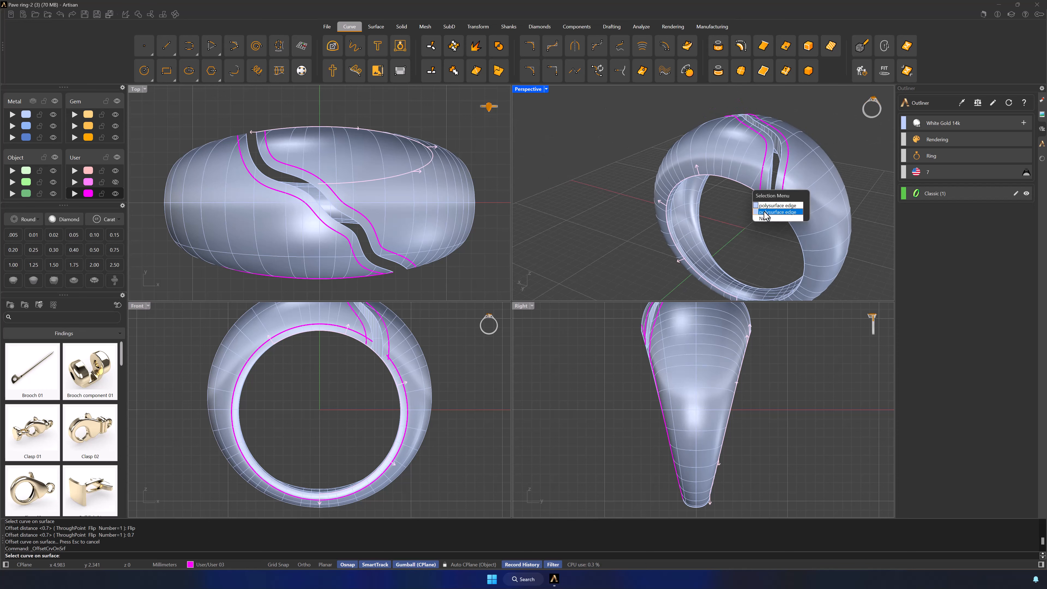
left_click(765, 213)
left_click(96, 556)
key("Return")
Step: Offset the other back rim edge, beyond the slot, outward by 0.7 mm on the surface
right_click(738, 243)
left_click(799, 237)
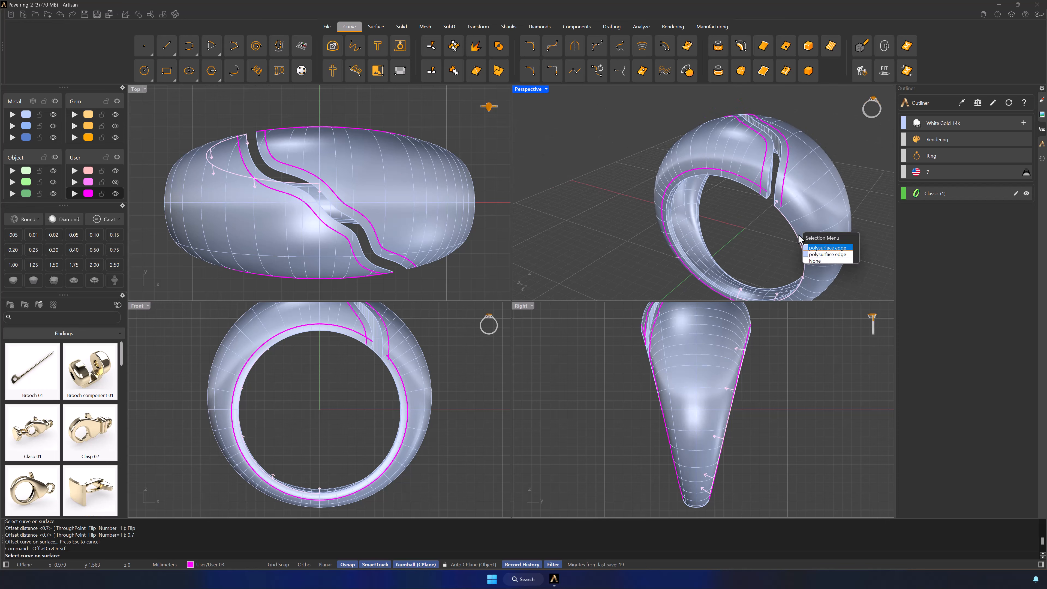
left_click(819, 255)
left_click(96, 555)
key("Return")
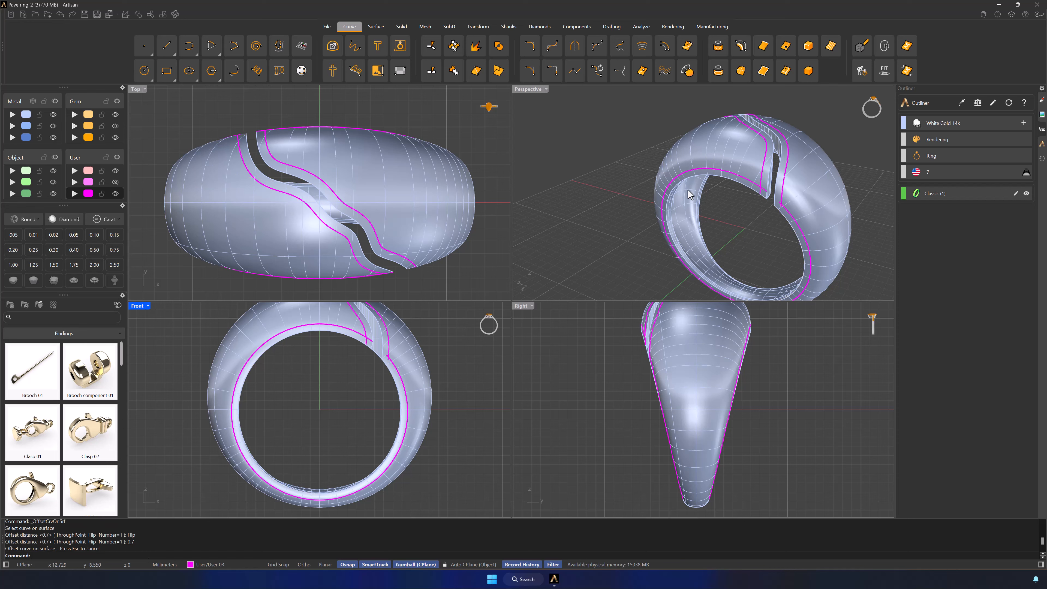
Step: Set up an adjustable tangency blend between the front and back rim offset curves and flip the direction of both ends
right_click_drag(619, 224, 822, 229)
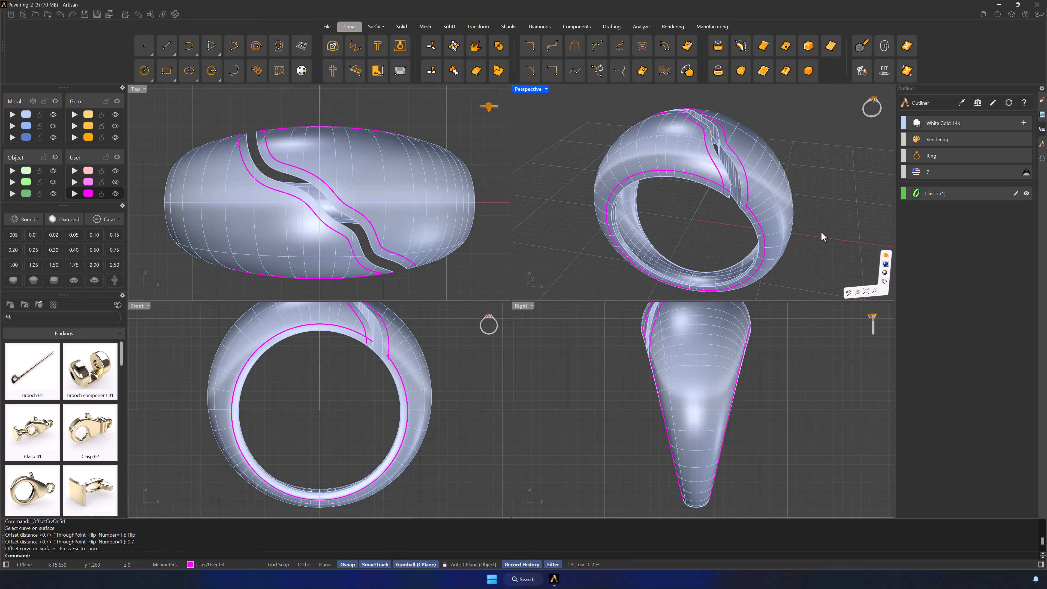
left_click(232, 72)
right_click_drag(724, 256, 707, 234)
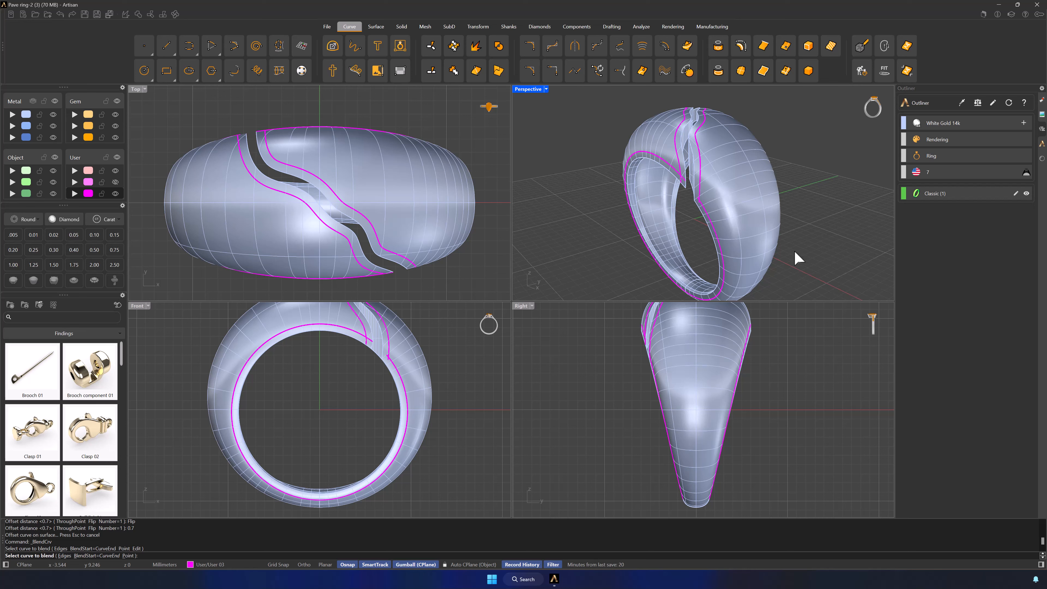
right_click_drag(798, 258, 691, 223)
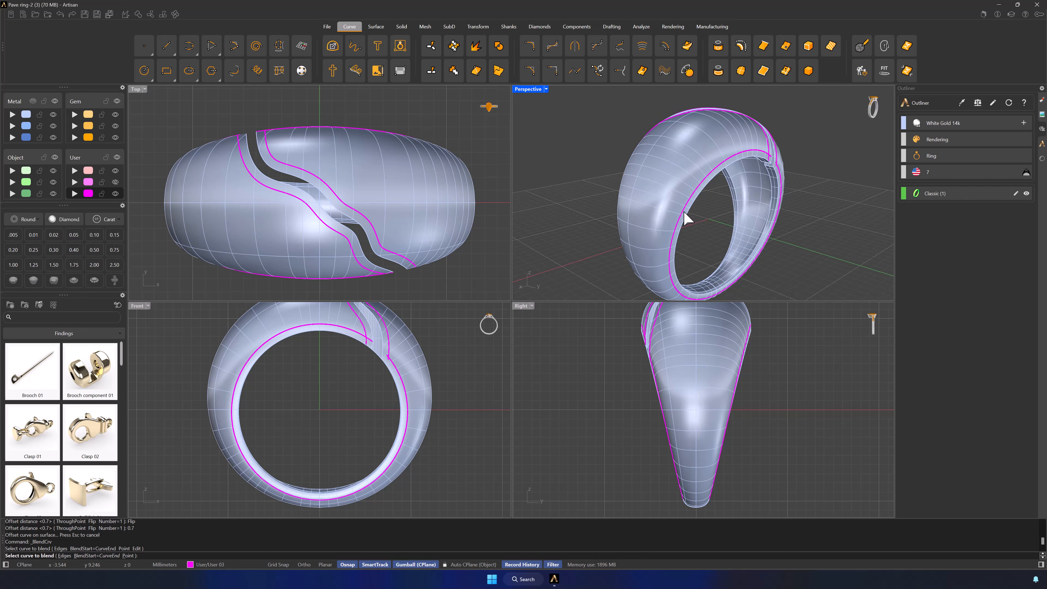
left_click(684, 213)
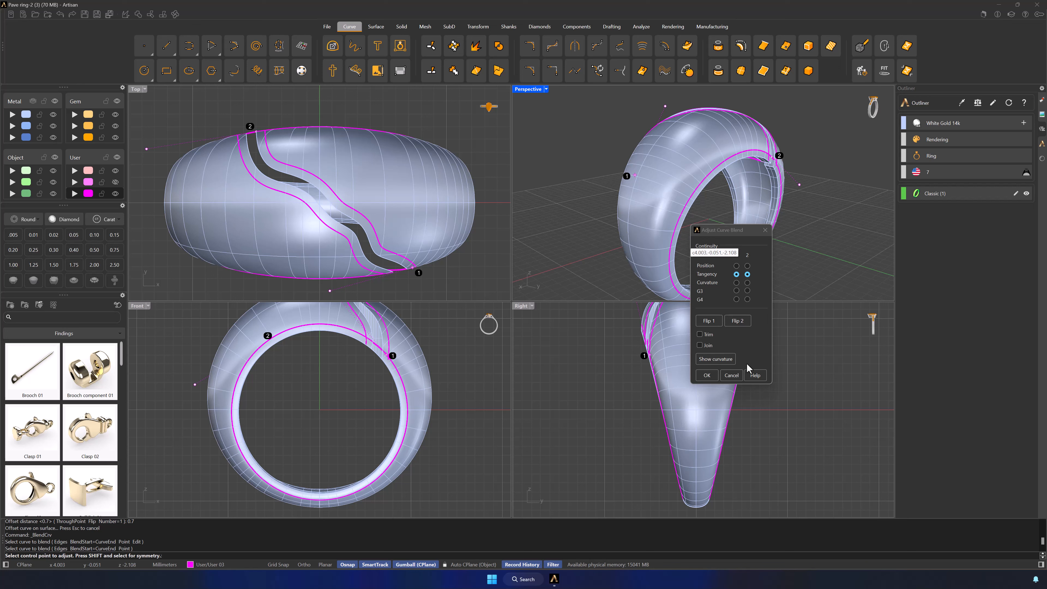
left_click(716, 323)
left_click(736, 321)
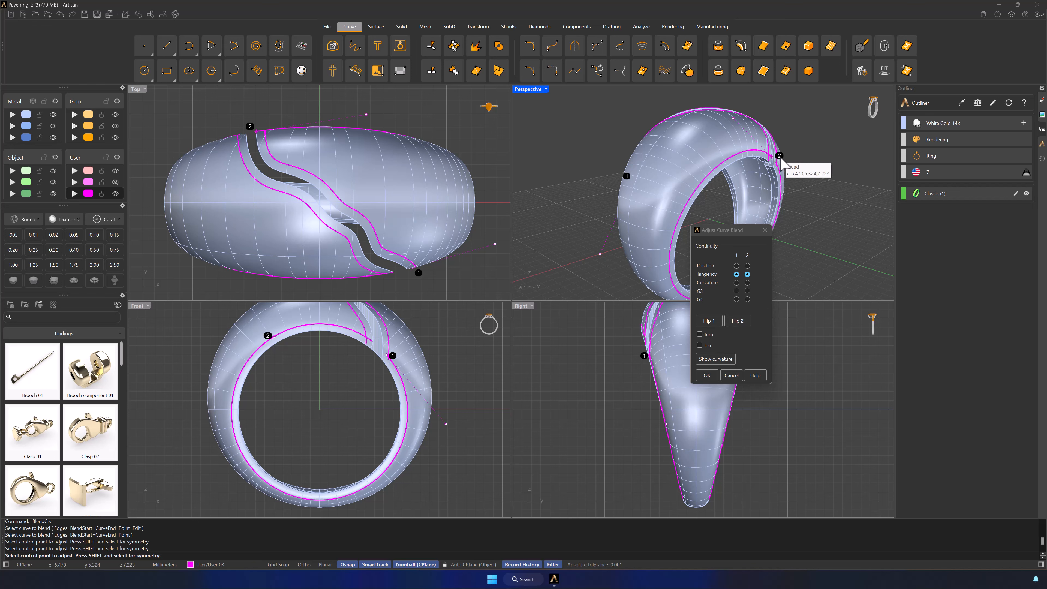
Step: In an enlarged wireframe Right view, slide blend end 2 along its rim curve to about 2.2 mm above the ring's centre
left_click(772, 157)
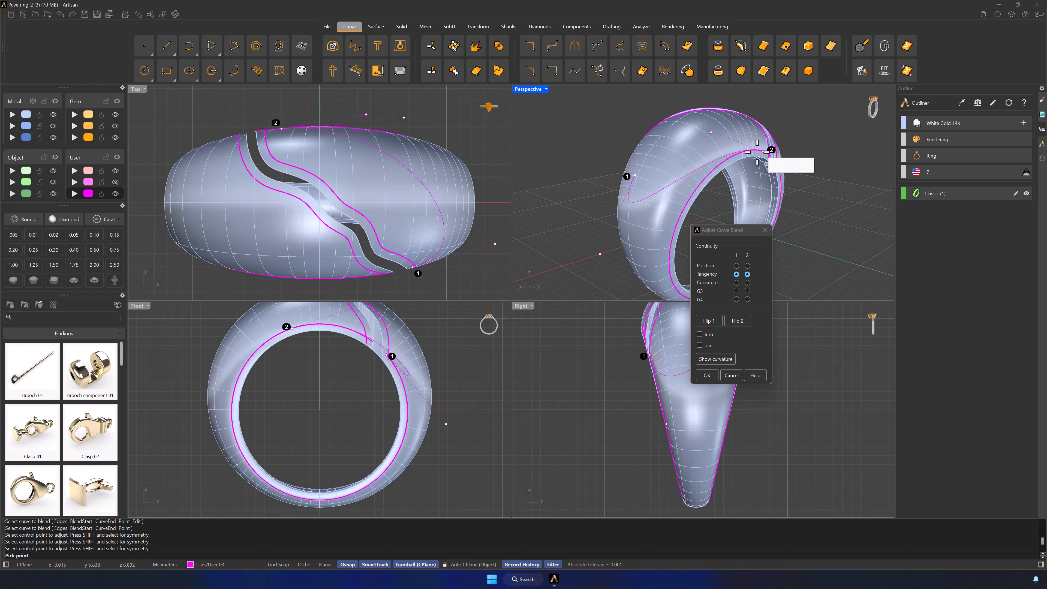
left_click(685, 197)
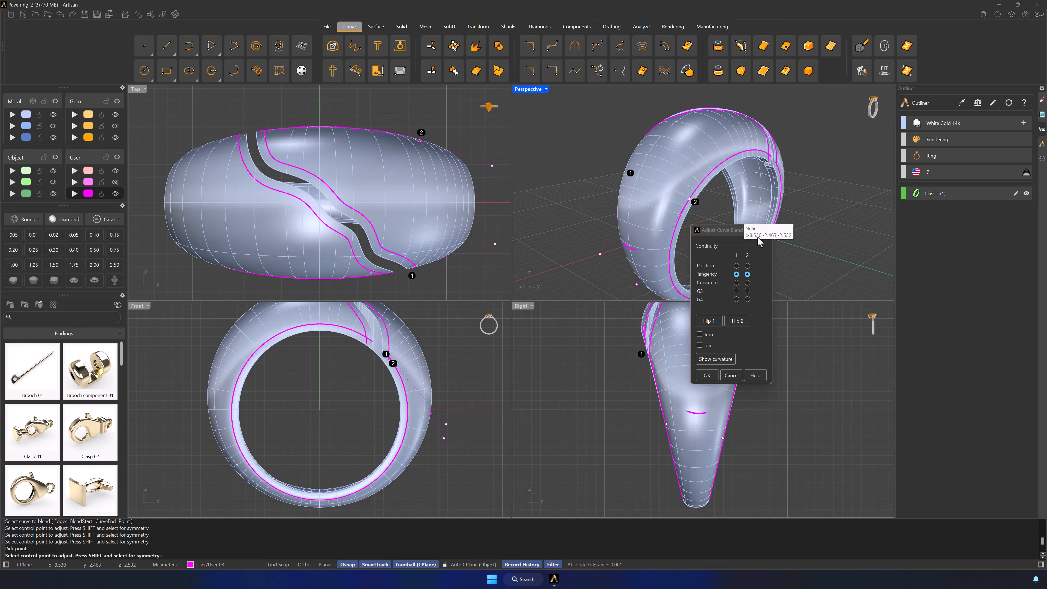
double_click(521, 307)
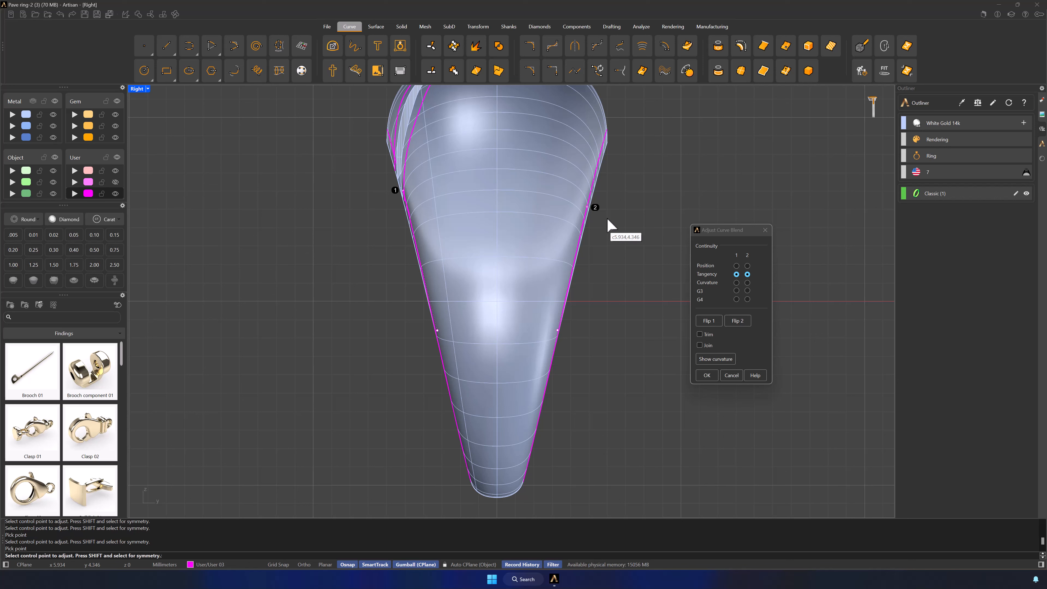
left_click(594, 210)
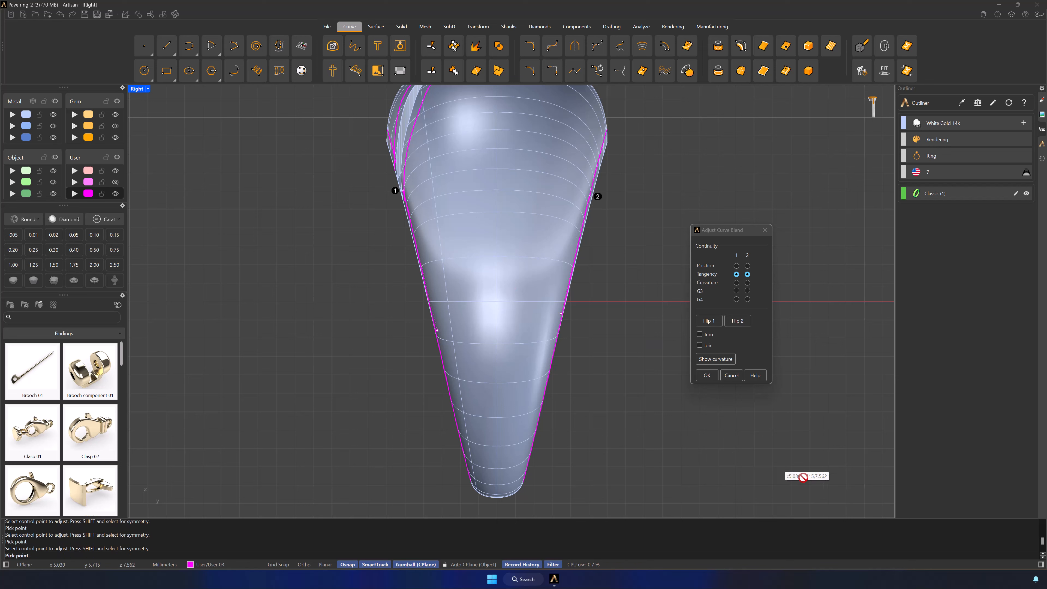
key("ctrl+alt+w")
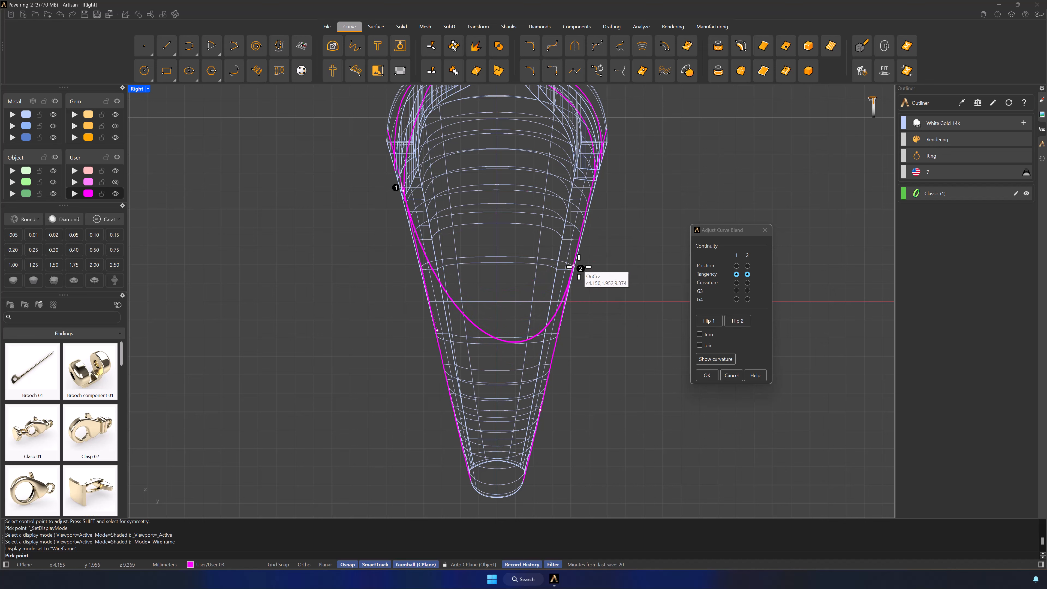
scroll(577, 266, "up", 5)
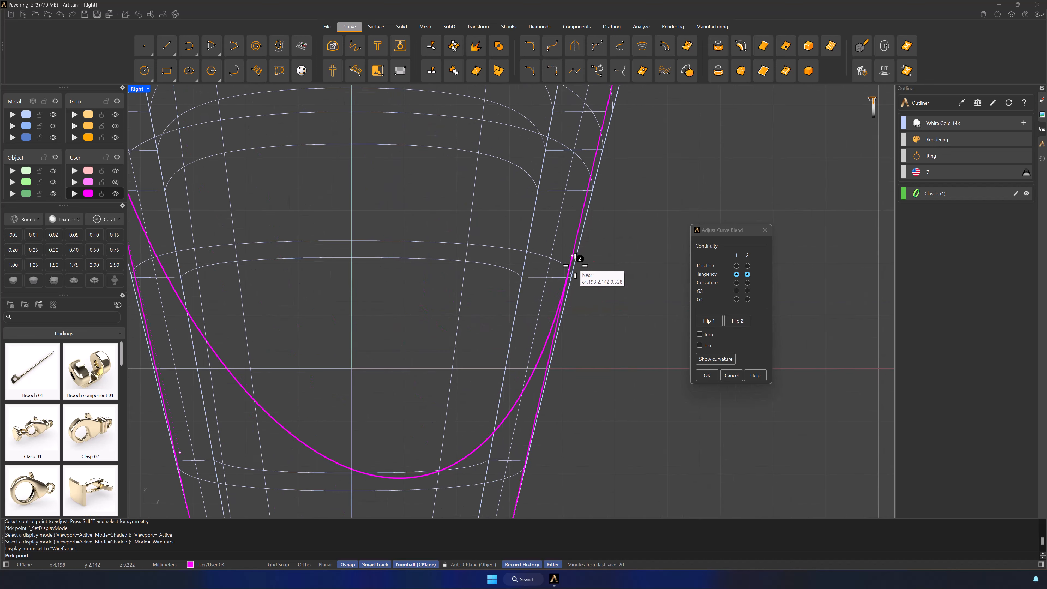
scroll(575, 266, "up", 3)
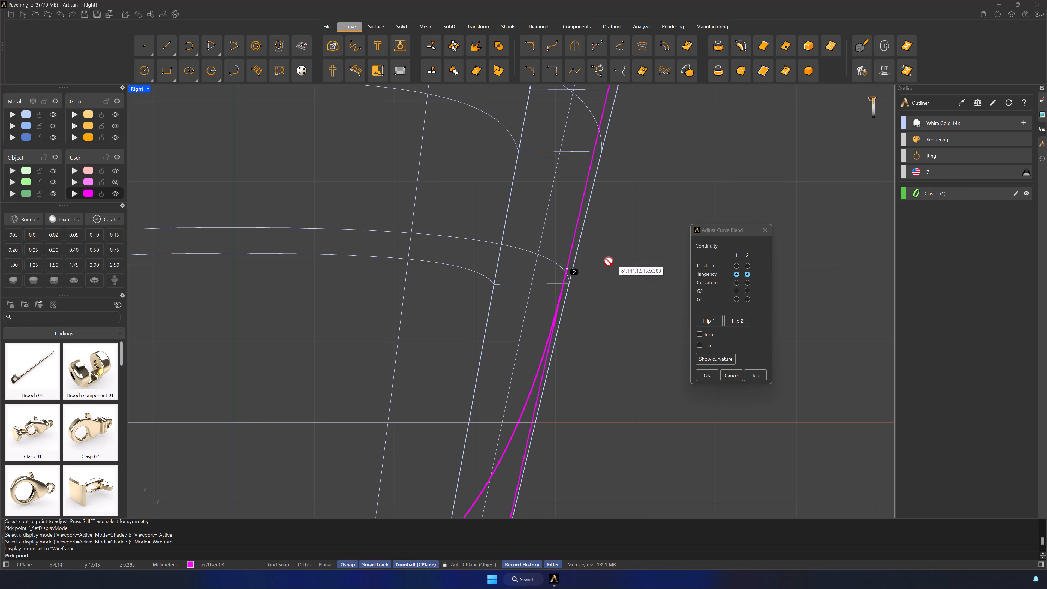
left_click(569, 264)
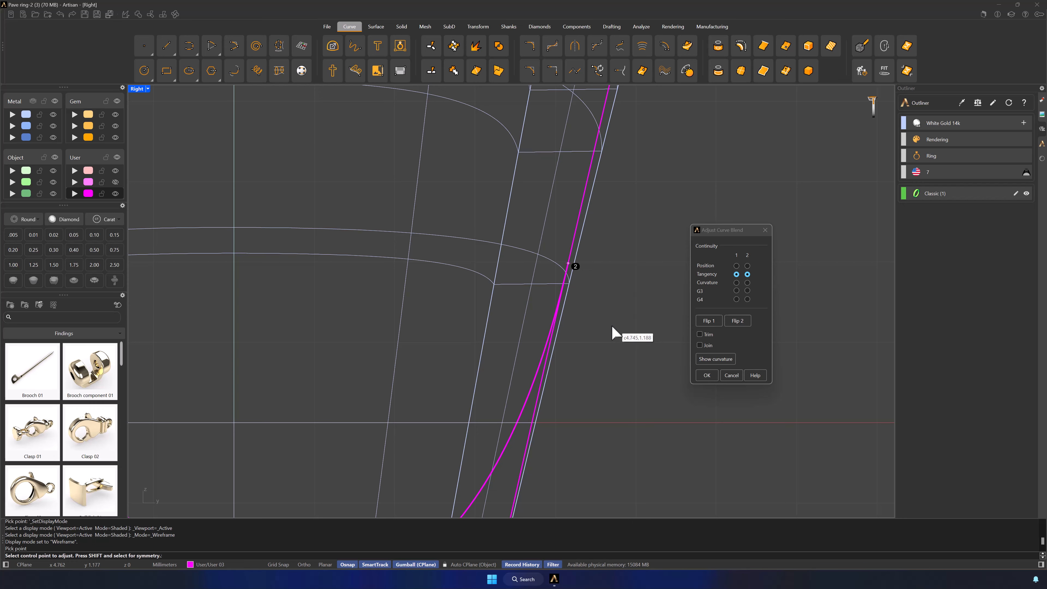
Step: Slide blend end 1 along the opposite rim curve to about 2 mm above the centre and level end 2 with it
scroll(611, 326, "down", 5)
left_click(260, 156)
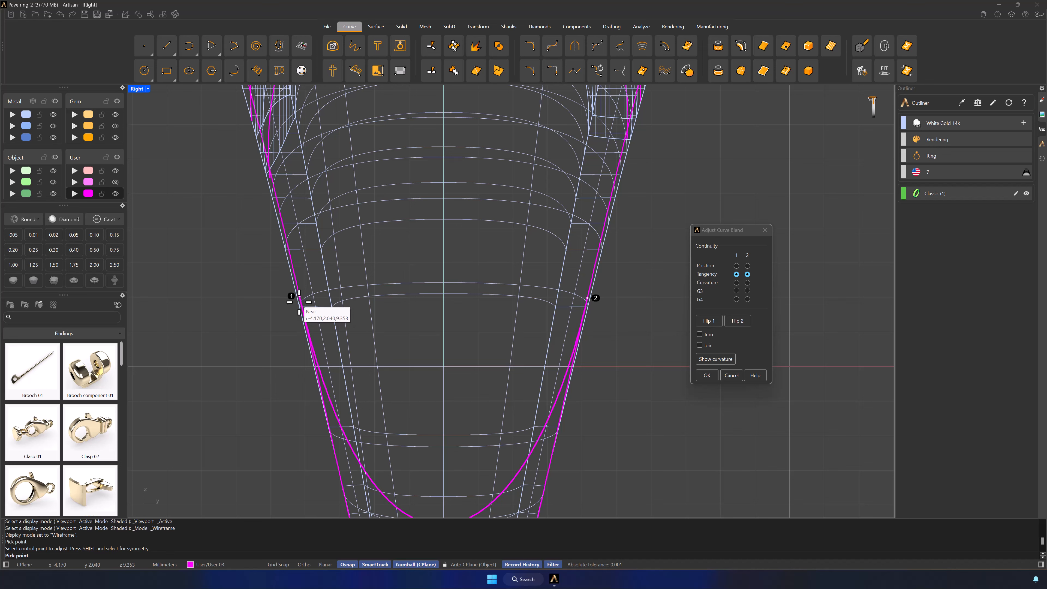
scroll(300, 302, "up", 5)
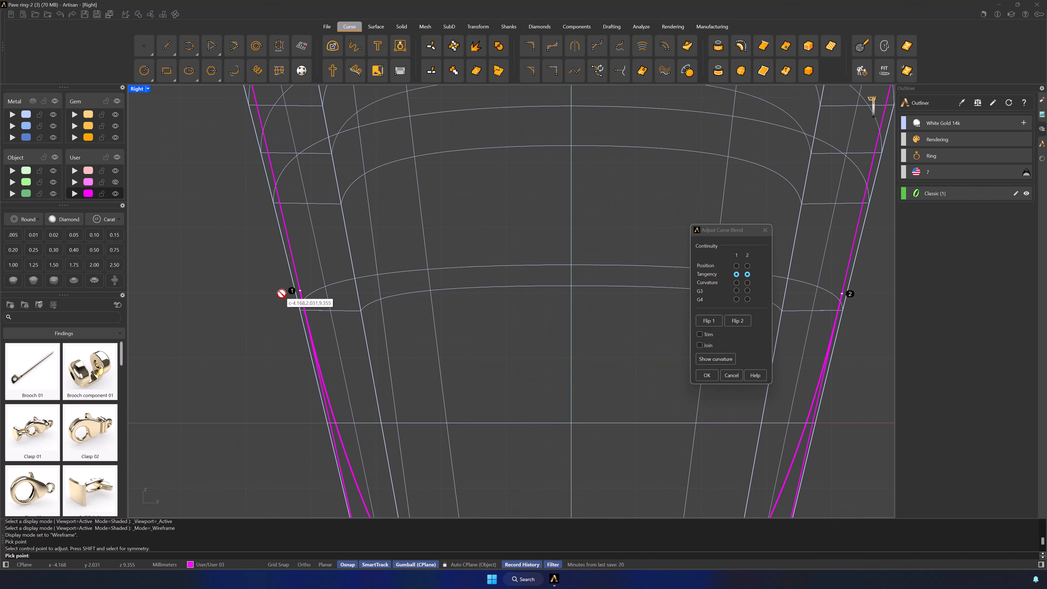
left_click(299, 292)
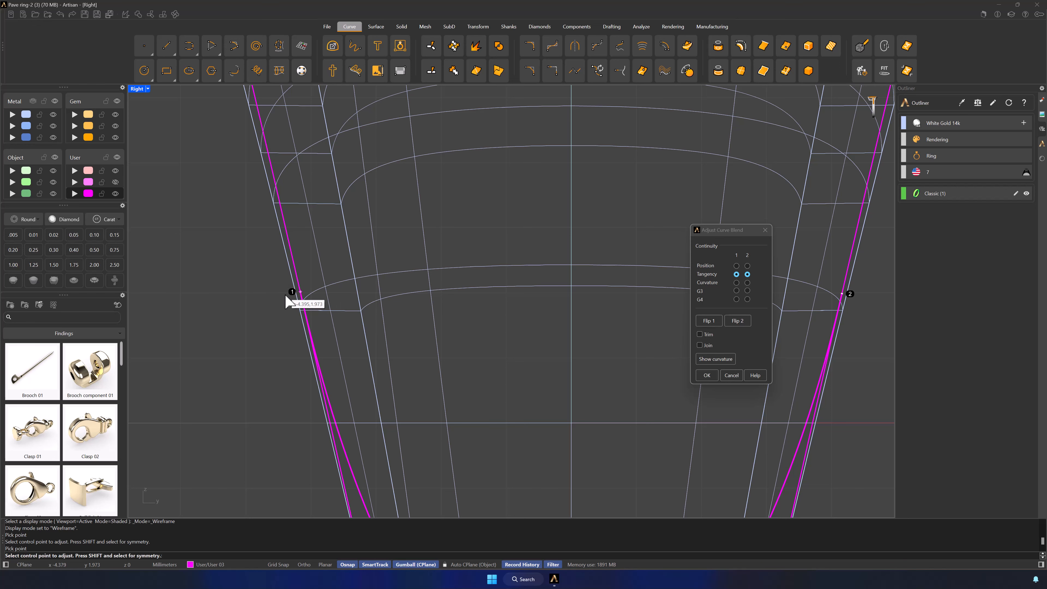
scroll(467, 304, "down", 6)
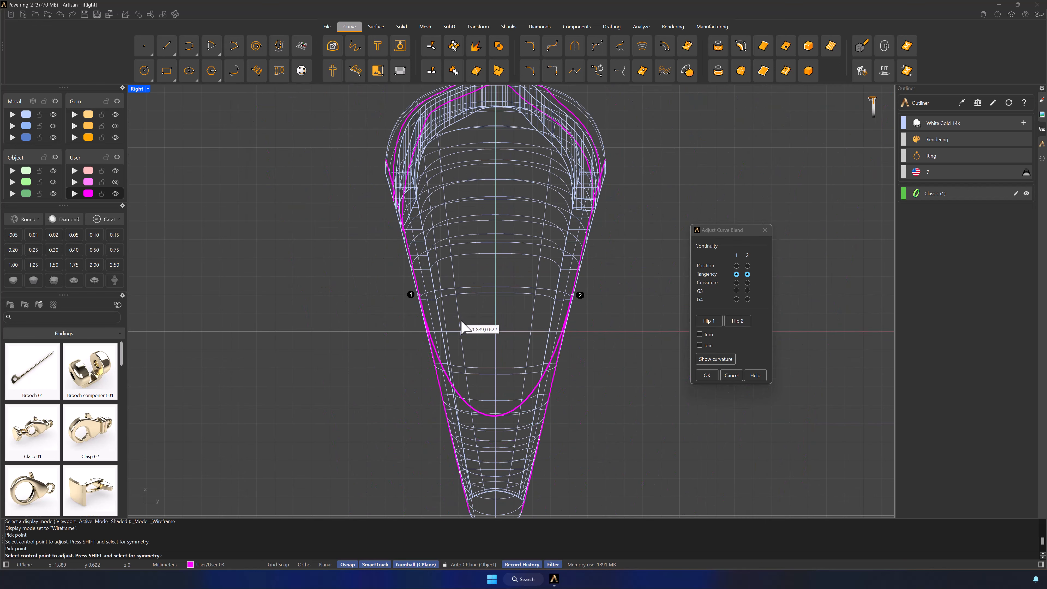
left_click(581, 297)
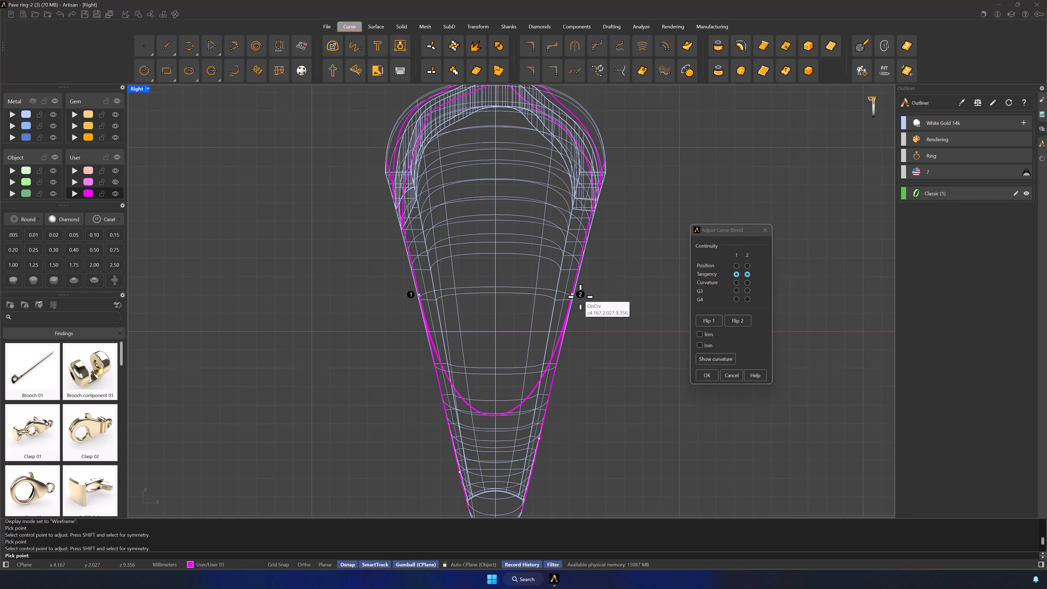
left_click(580, 296)
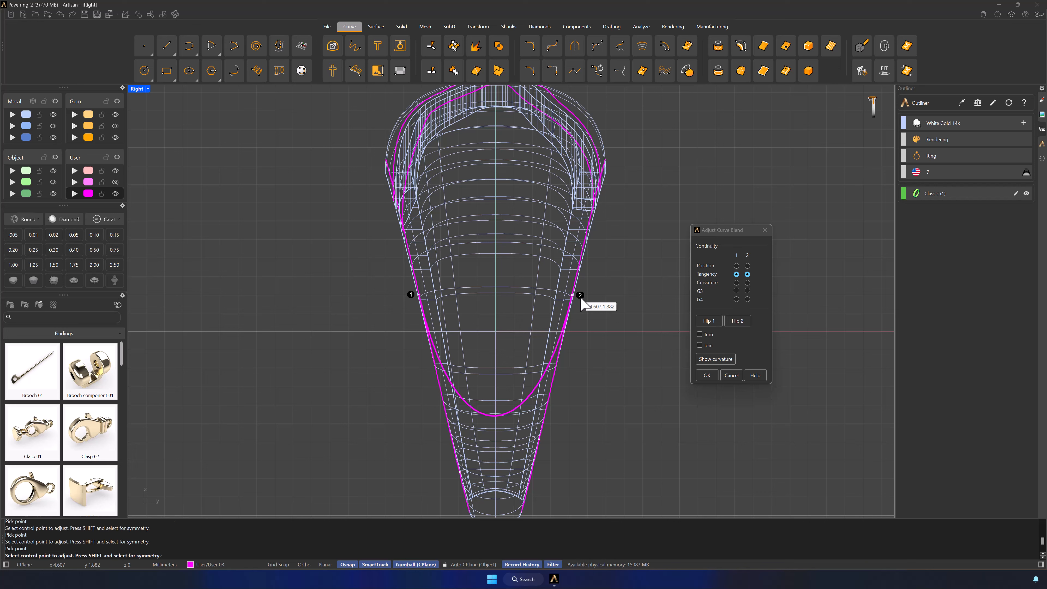
Step: Pull both blend handles up along the side curves for a shallower, symmetrical U just below the ring's centre, and accept the blend
left_click(539, 439)
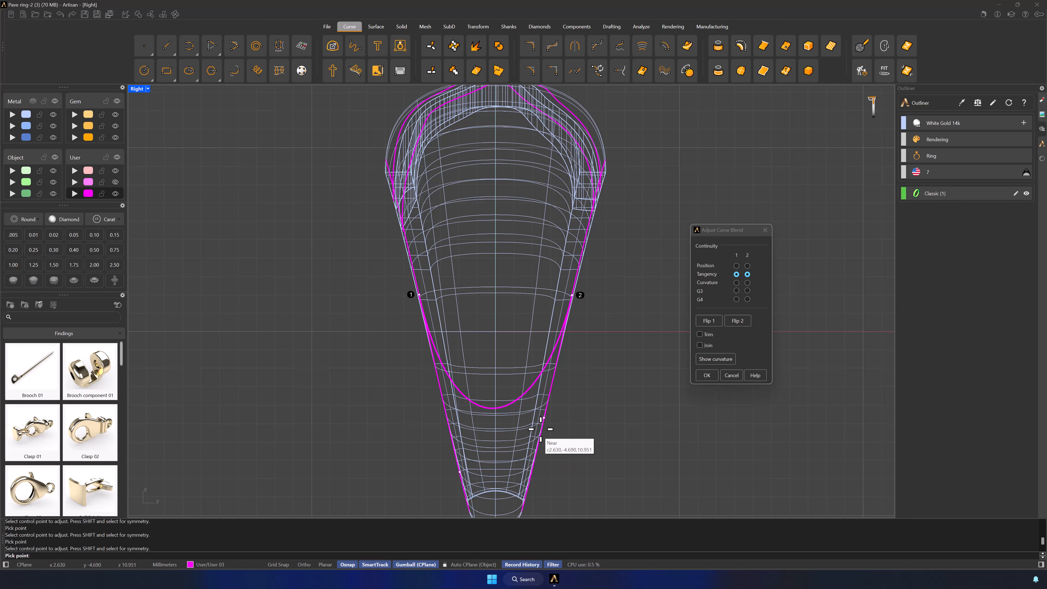
left_click(543, 400)
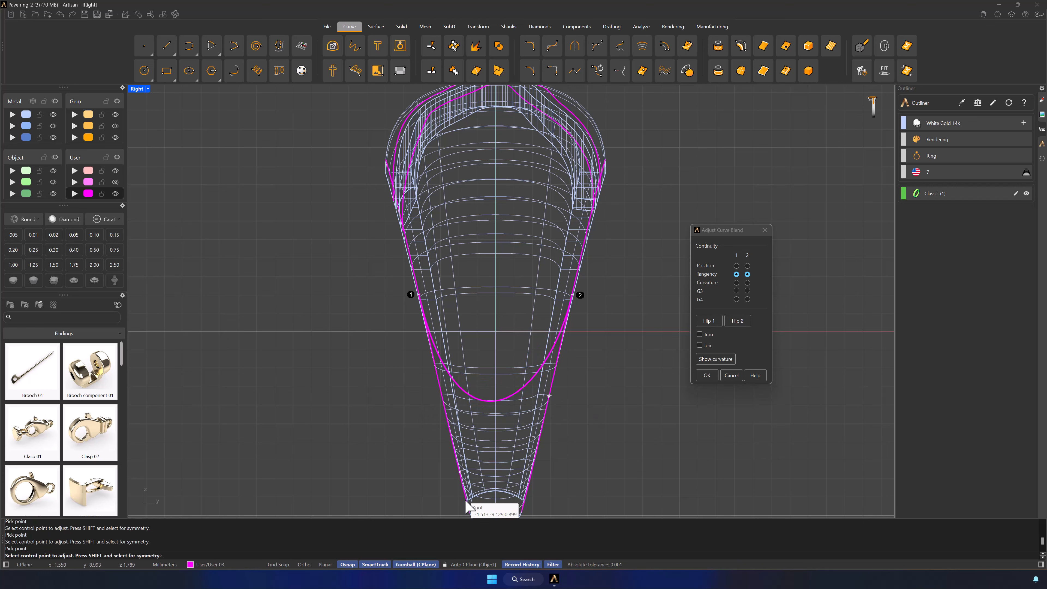
left_click(460, 471)
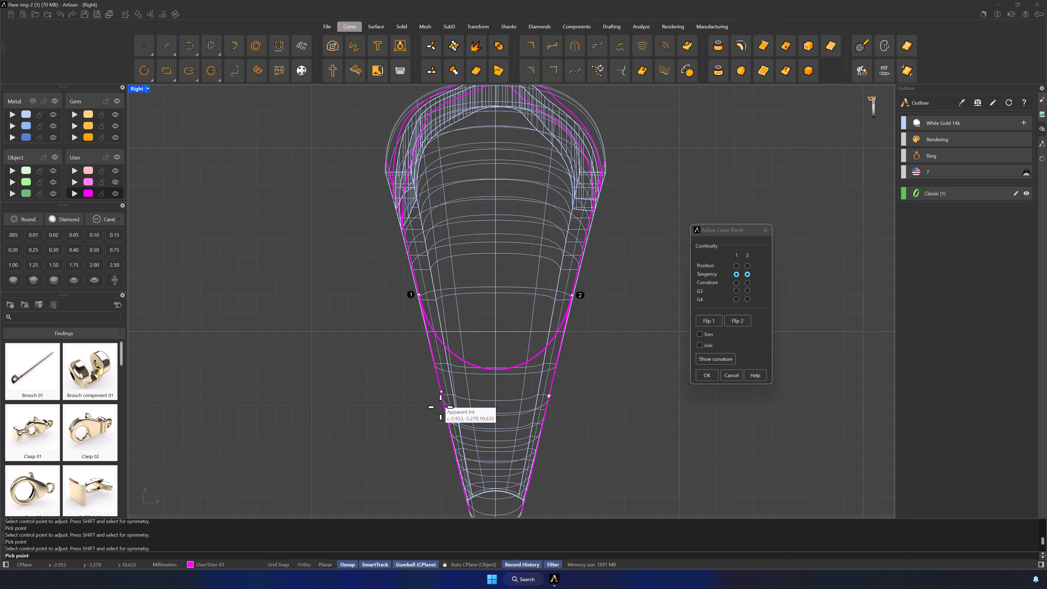
left_click(444, 416)
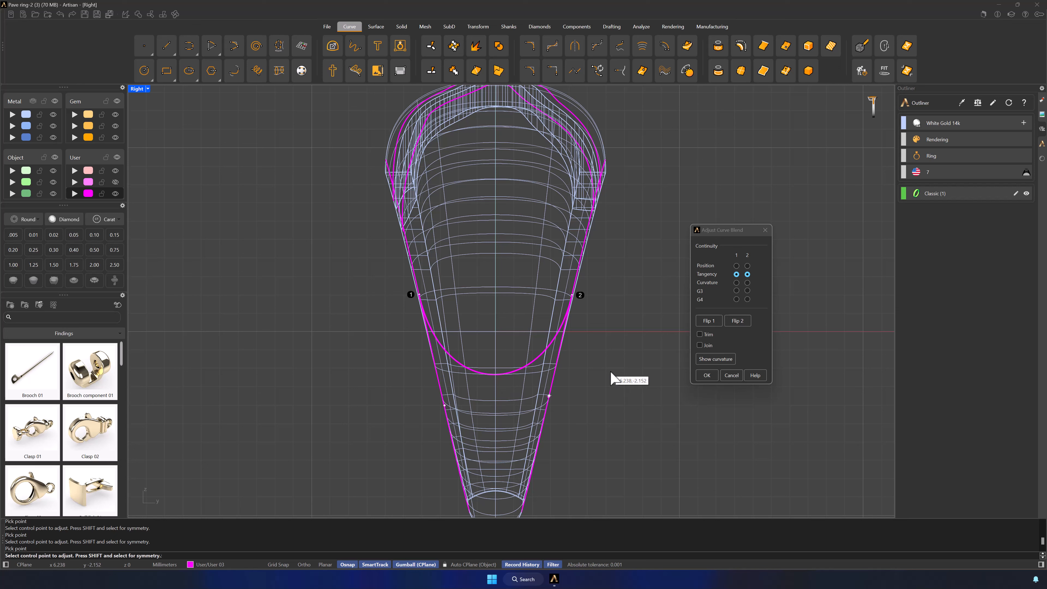
left_click(707, 376)
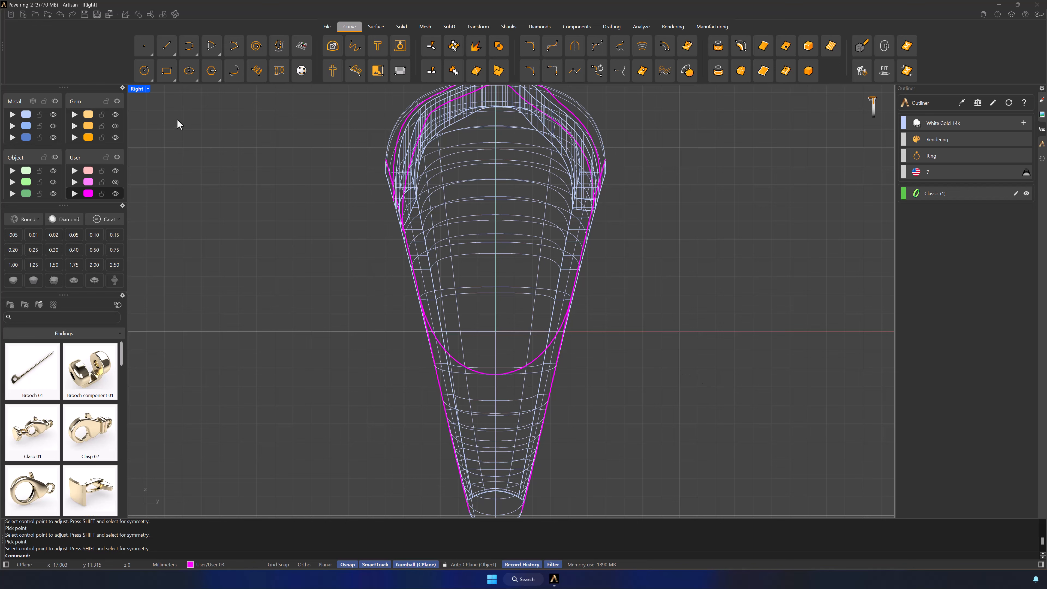
Step: Restore the four-view layout and set the Right view to shaded display
double_click(142, 91)
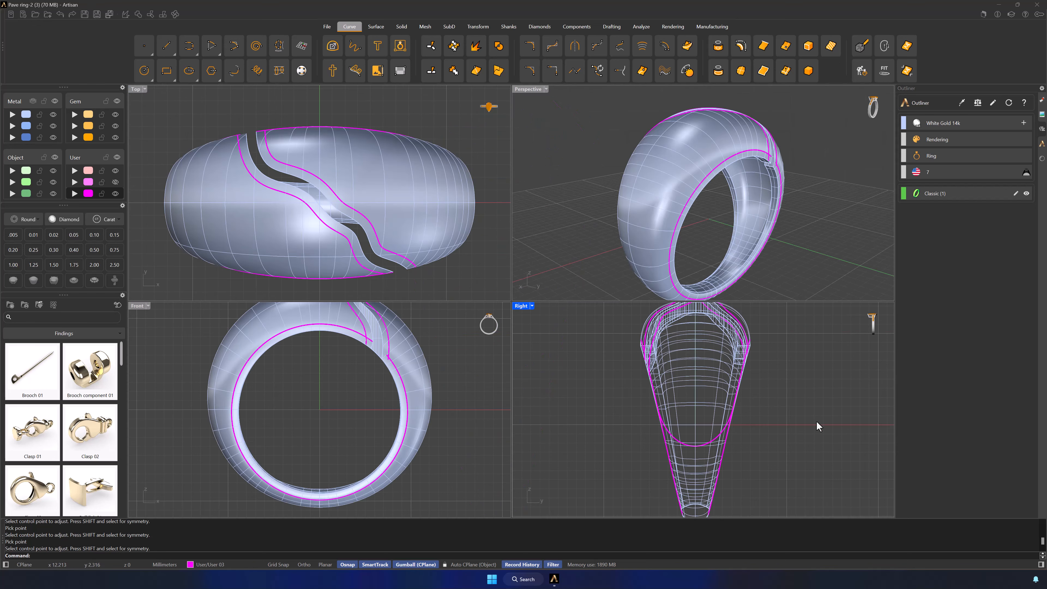
left_click(881, 492)
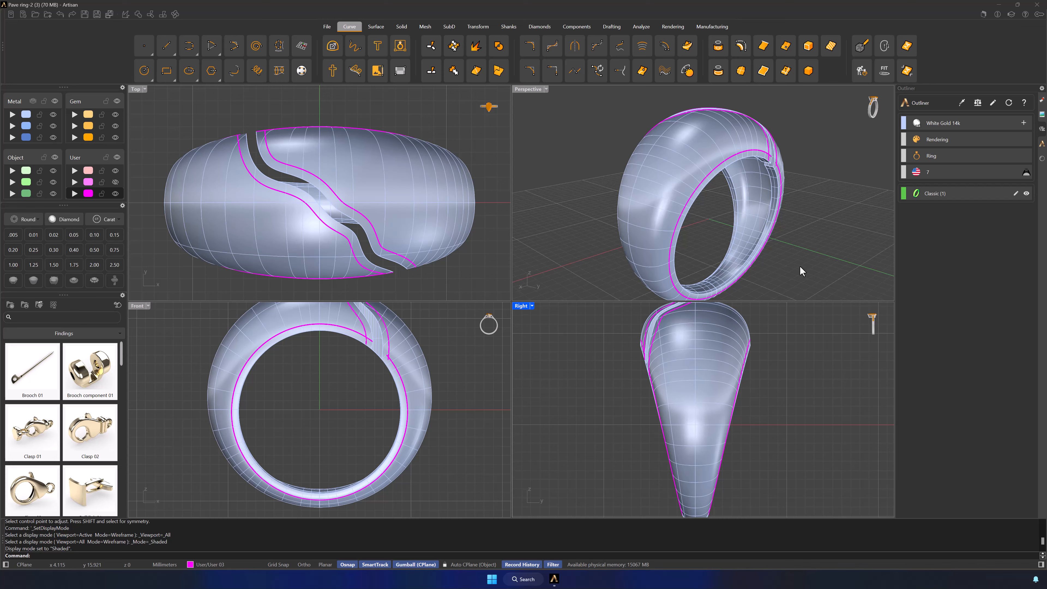
right_click_drag(800, 267, 732, 271)
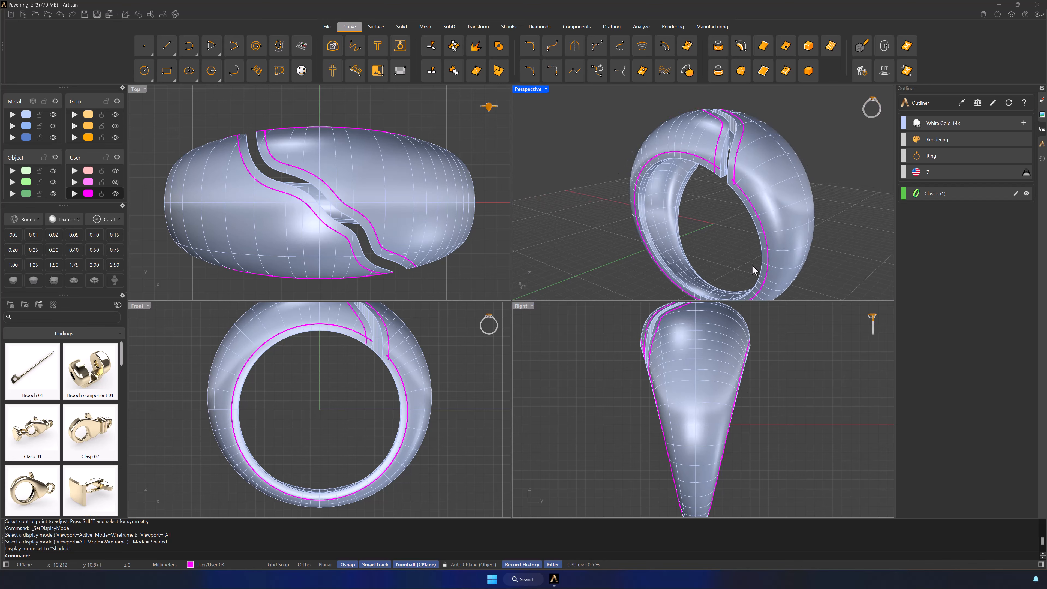
Step: Delete the ring's closed polysurface and show all hidden objects
key("ctrl+z")
key("ctrl+z")
key("ctrl+h")
key("ctrl+a")
key("Delete")
key("ctrl+alt+h")
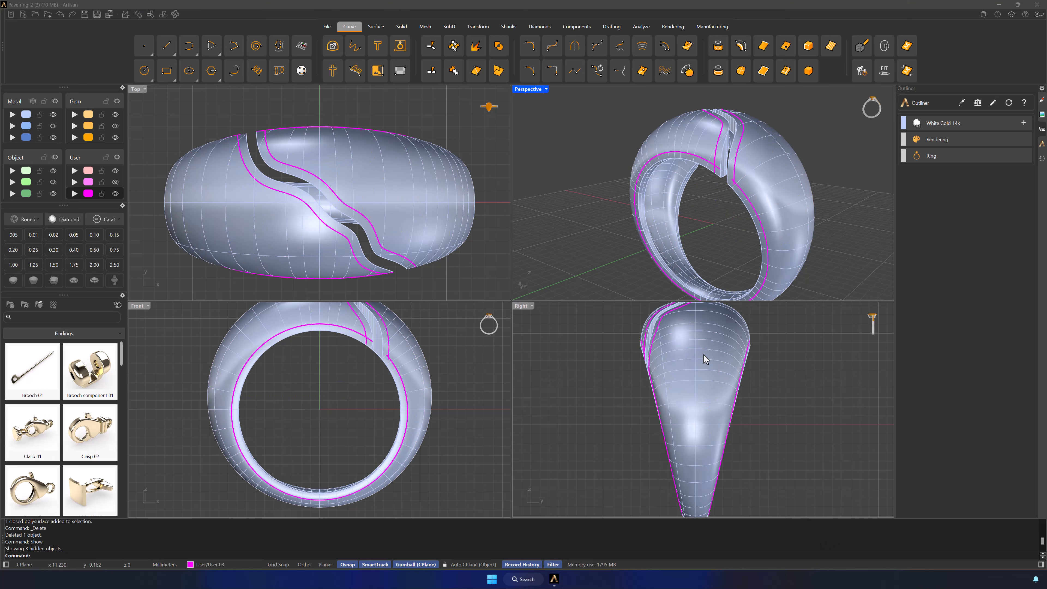
Step: With the ring body temporarily hidden, move the blended side curve outward beyond the ring's side, and show the body again
right_click_drag(610, 251, 690, 247)
left_click(668, 256)
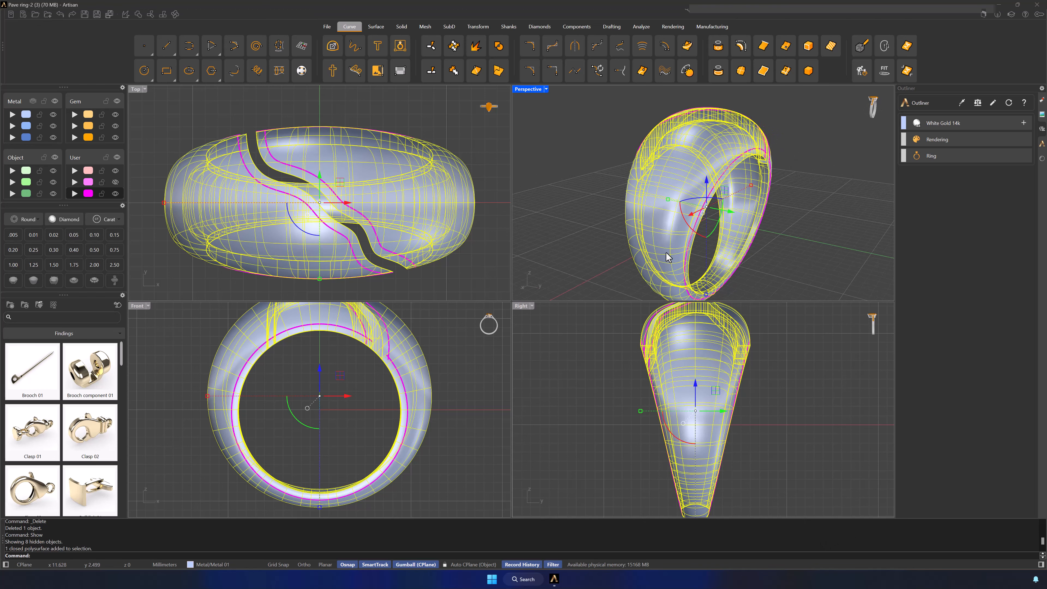
key("Return")
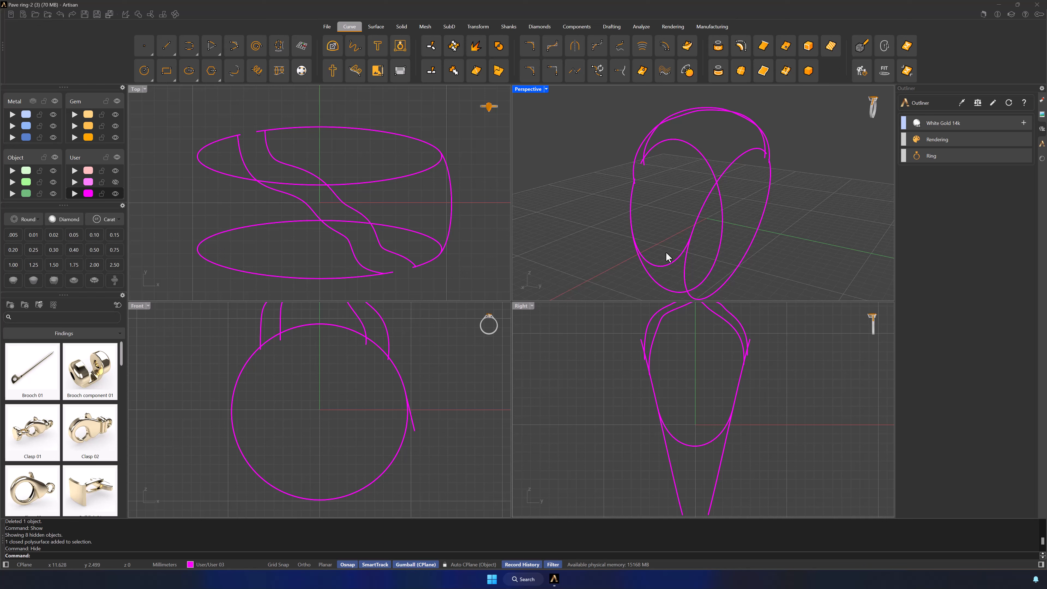
left_click(668, 267)
left_click_drag(634, 260, 589, 275)
key("Escape")
type("Show")
key("Return")
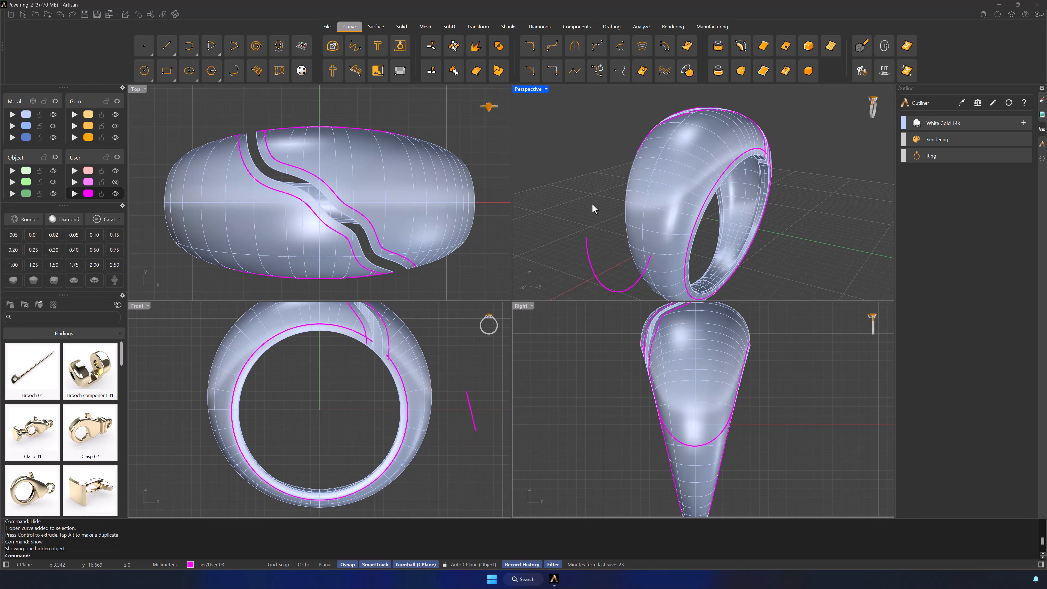
Step: Project the moved U-shaped side curve onto the ring body from the Right view along the construction plane's Z direction
left_click(607, 289)
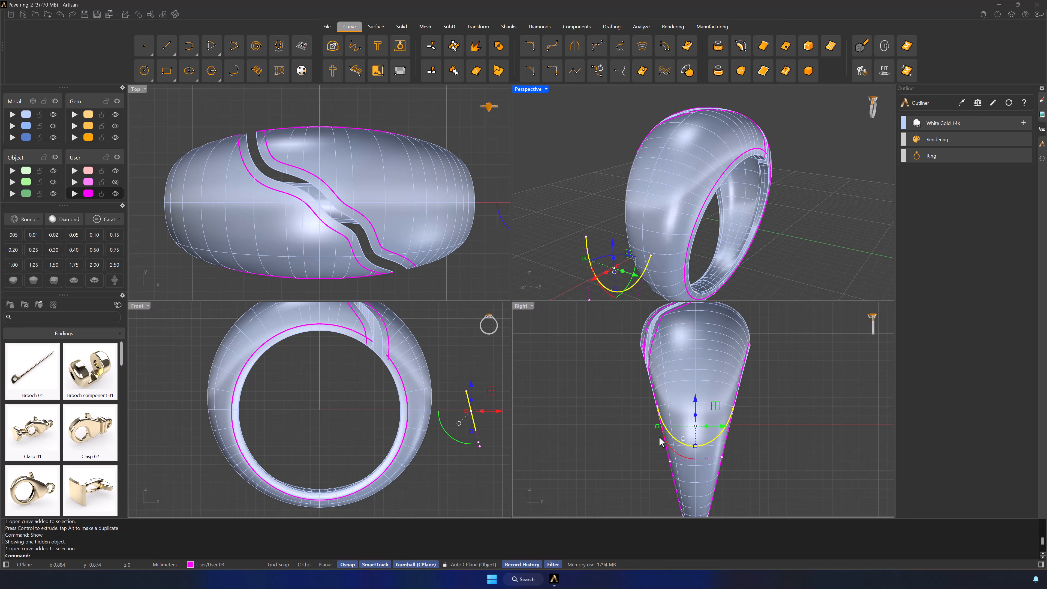
left_click(791, 440)
scroll(815, 422, "down", 2)
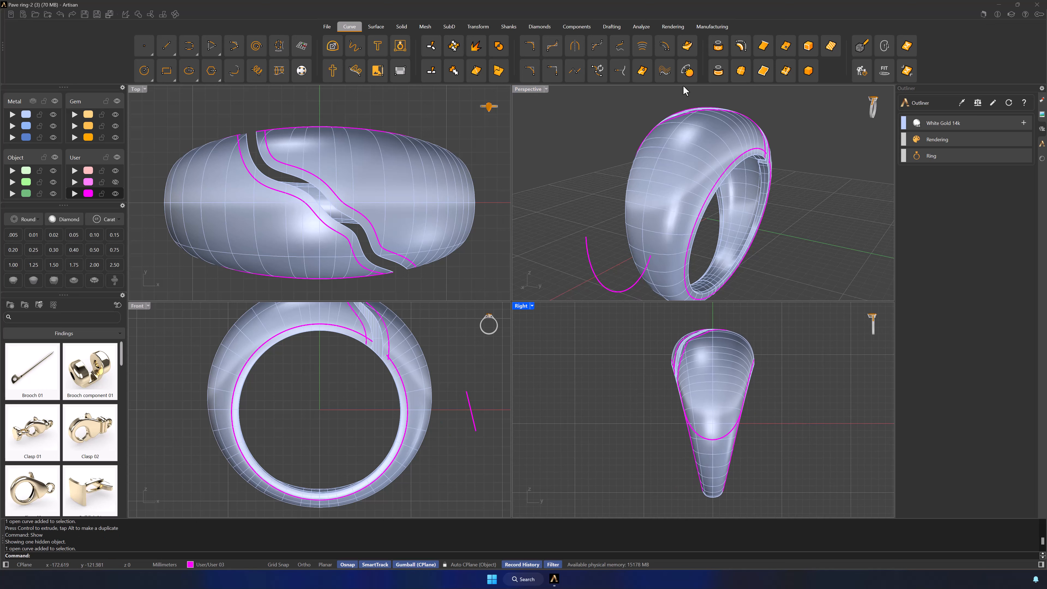
left_click(719, 45)
left_click(726, 439)
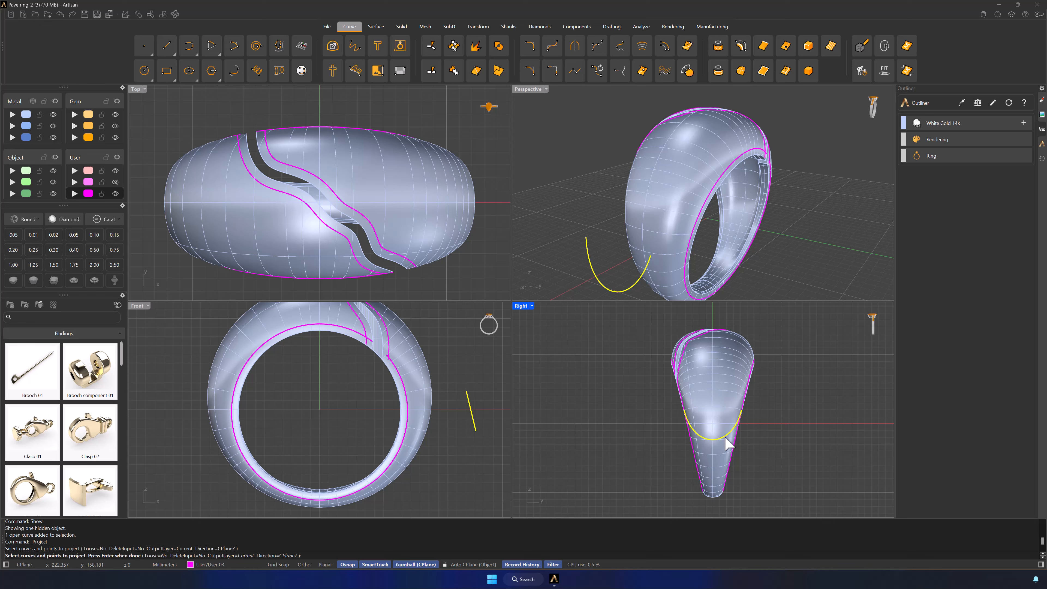
key("Return")
left_click(717, 402)
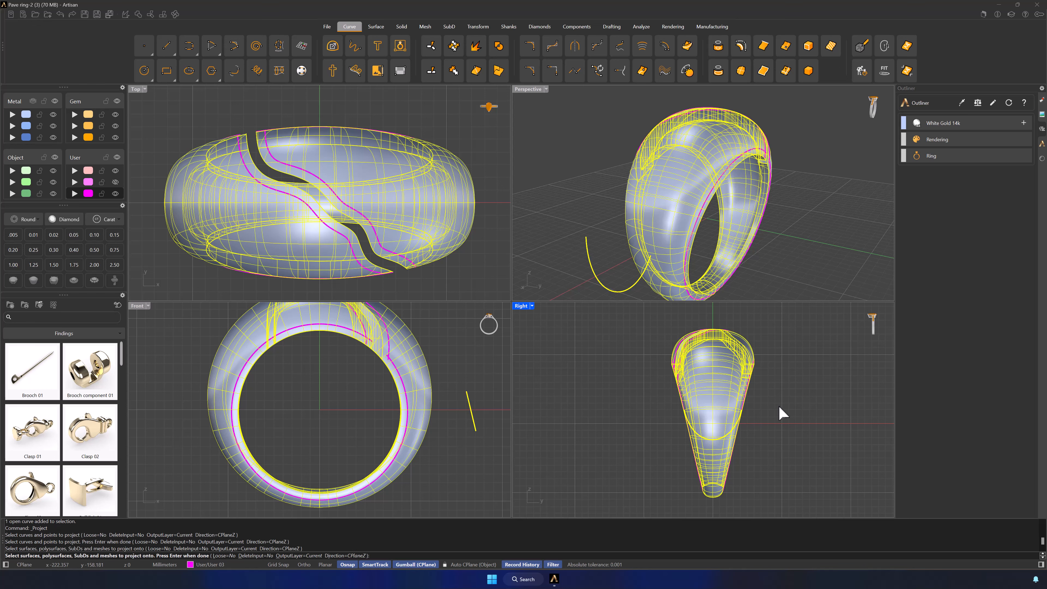
key("Return")
left_click(812, 268)
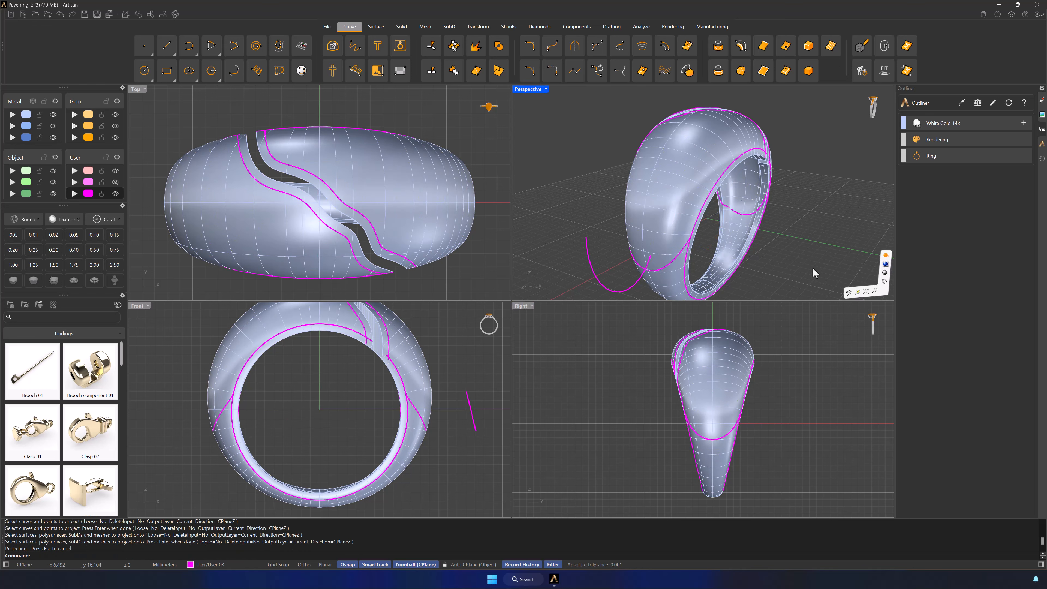
Step: Delete the two surplus projected curves on the ring's inner surface
right_click_drag(812, 268, 735, 220)
left_click(773, 230)
left_click(804, 243)
key("Delete")
left_click(668, 234)
left_click(700, 248)
key("Delete")
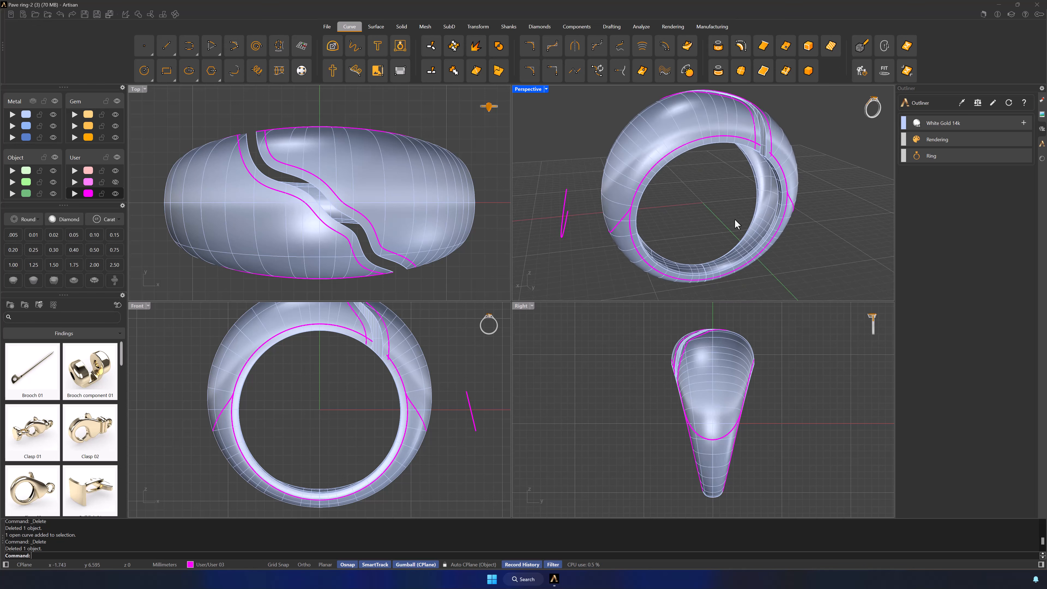
Step: Undo the last deletion of a projected curve
right_click(736, 220)
right_click(735, 219)
right_click_drag(582, 264, 610, 269)
left_click(636, 247)
left_click(646, 263)
left_click(653, 253, "shift")
left_click(665, 271)
right_click_drag(727, 182, 664, 181)
left_click(736, 184, "shift")
left_click(763, 205)
key("ctrl+z")
Step: Select all curves on the magenta User 03 layer and run Intersect on them to create points where they meet
left_click(87, 195)
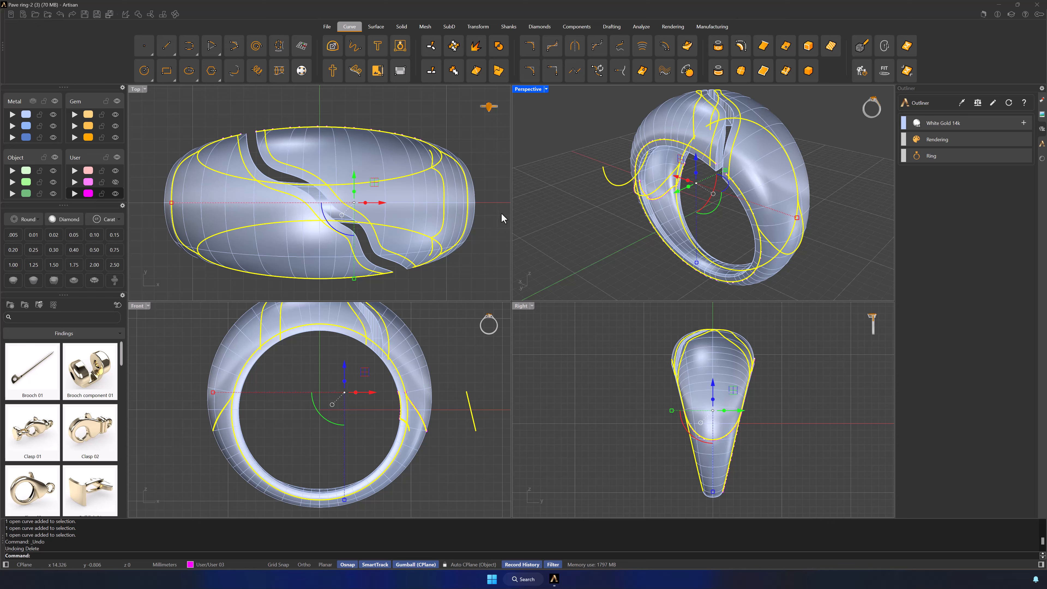
right_click_drag(607, 242, 739, 249)
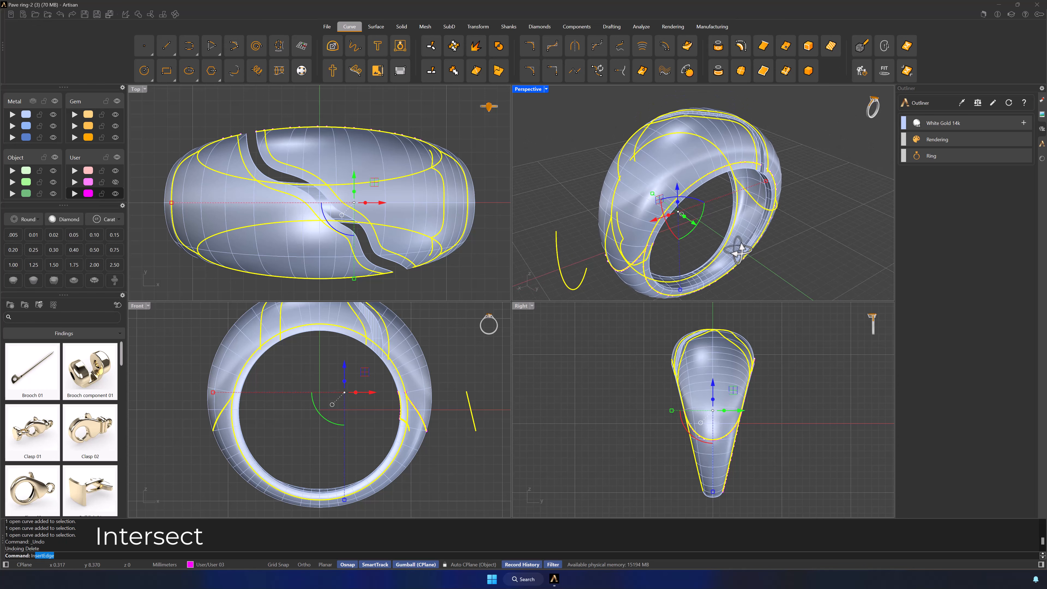
type("nterset")
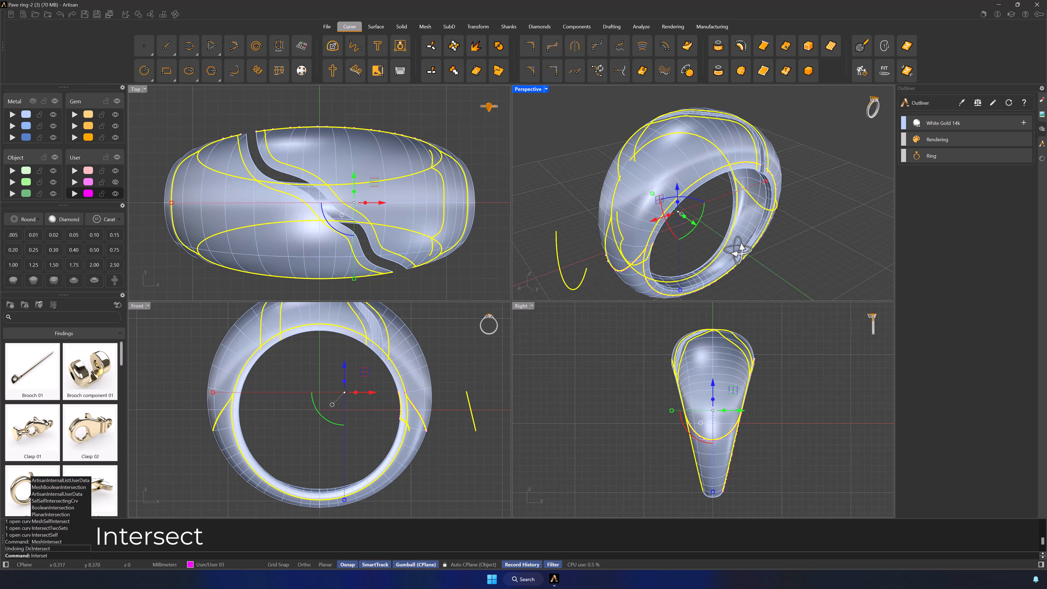
key("Return")
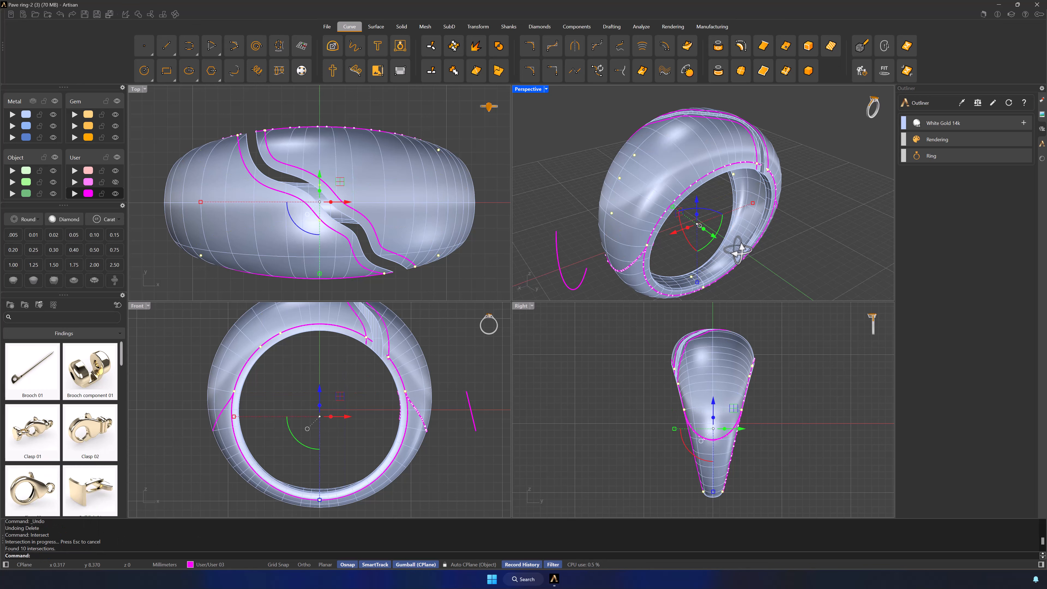
left_click(795, 244)
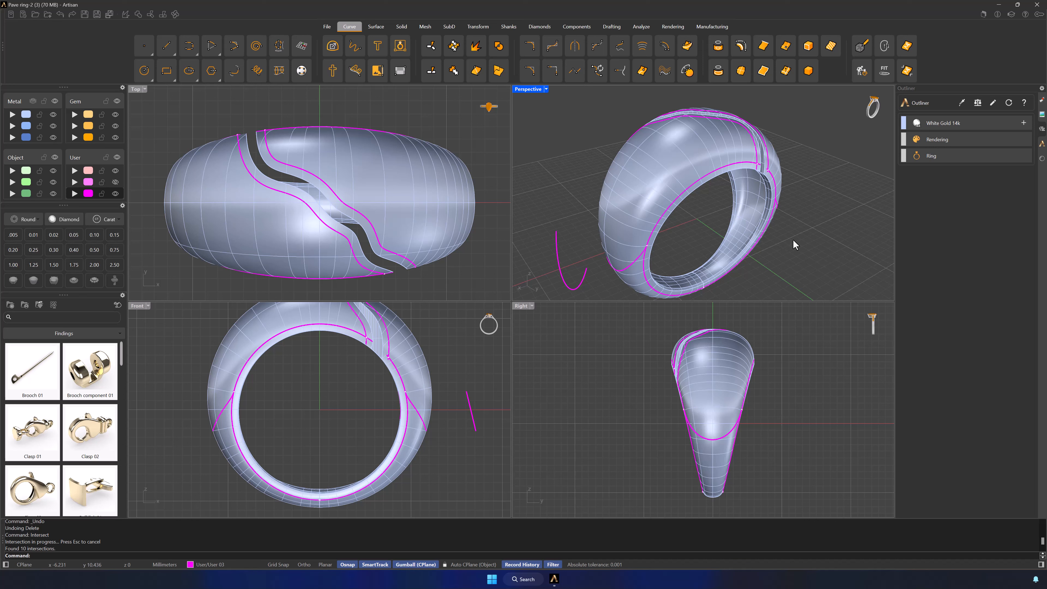
Step: Show the control points of the projected side curve where it meets the rim offset curve, and select its end point there
right_click_drag(657, 259, 645, 231)
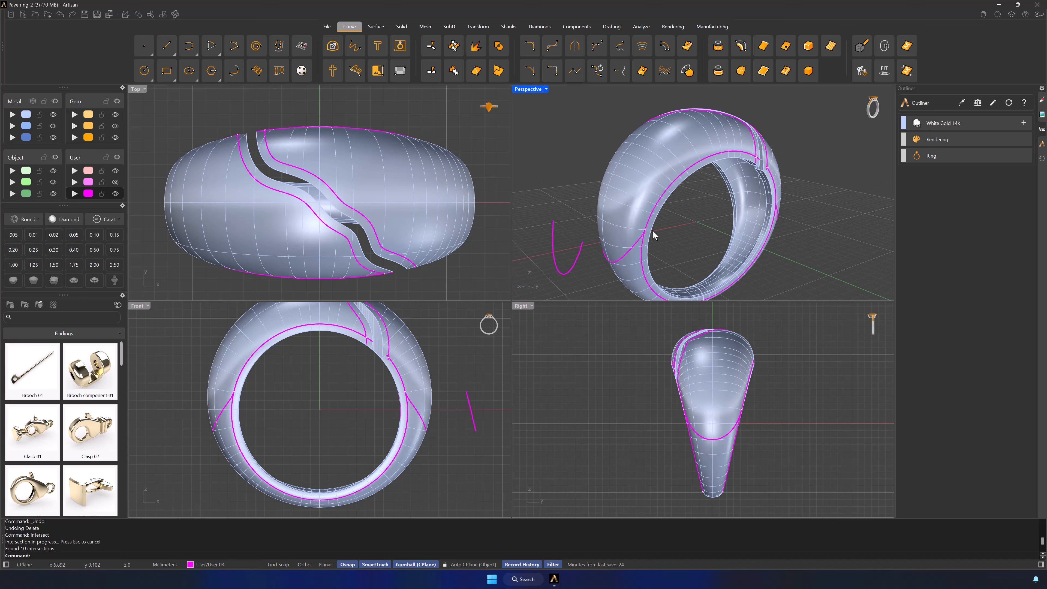
right_click_drag(760, 167, 761, 218)
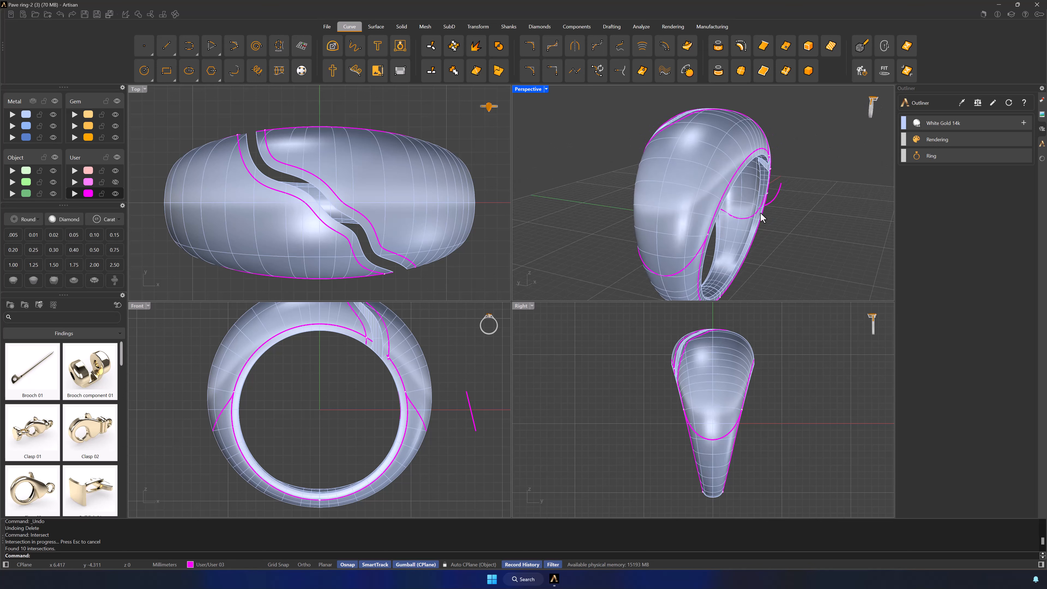
right_click_drag(703, 245, 755, 236)
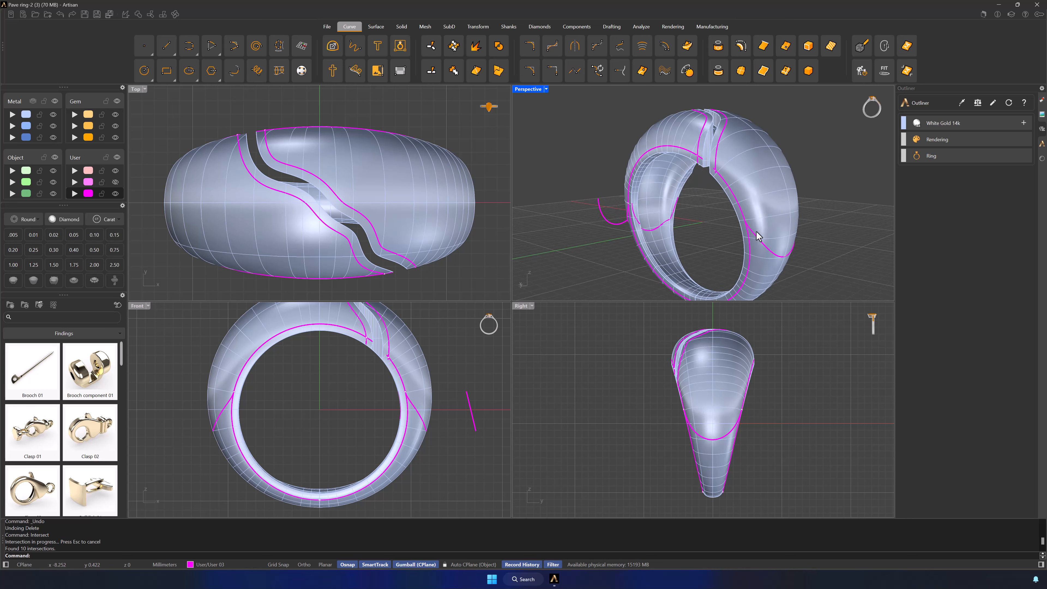
scroll(746, 226, "up", 3)
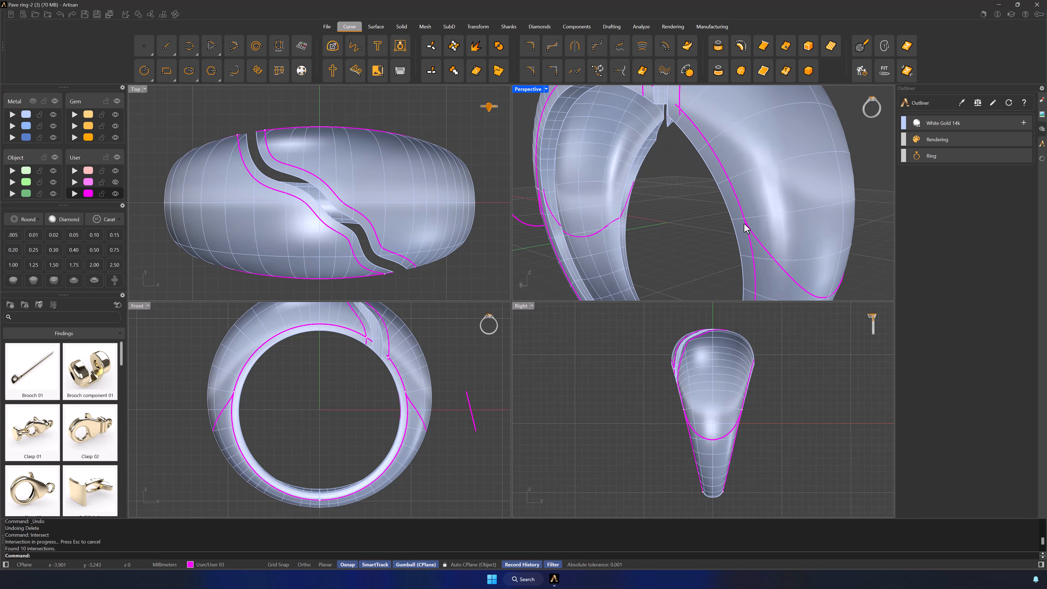
scroll(746, 225, "up", 3)
left_click(746, 216)
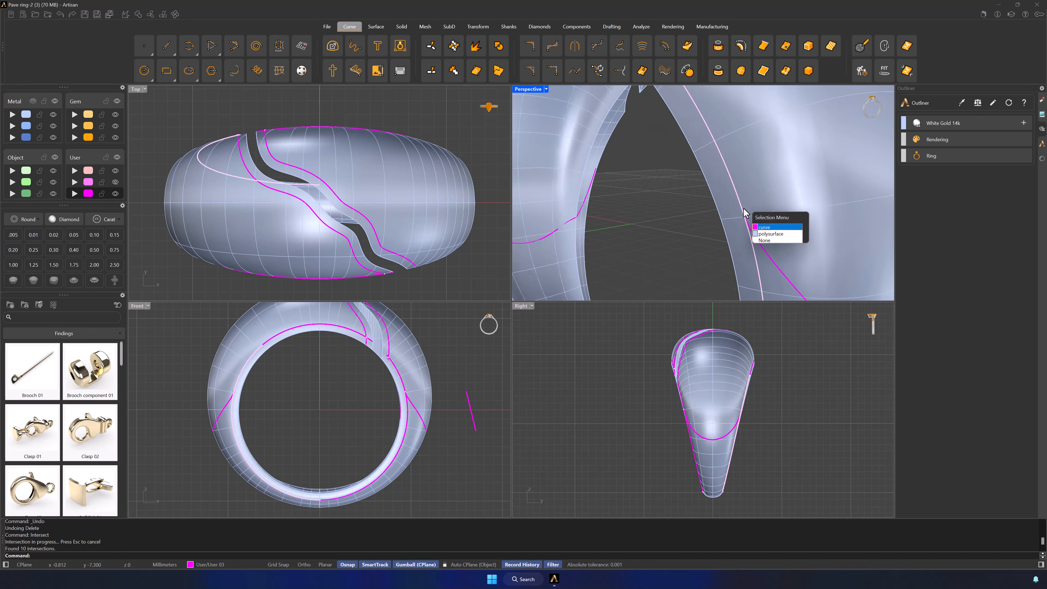
left_click(775, 227)
left_click(768, 252)
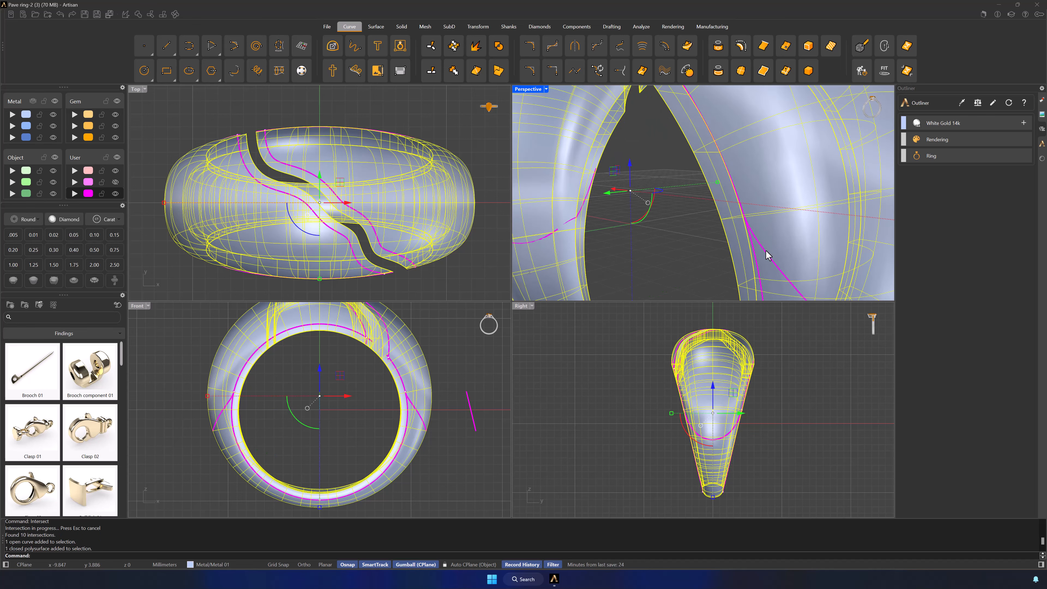
left_click(767, 251)
left_click(791, 272)
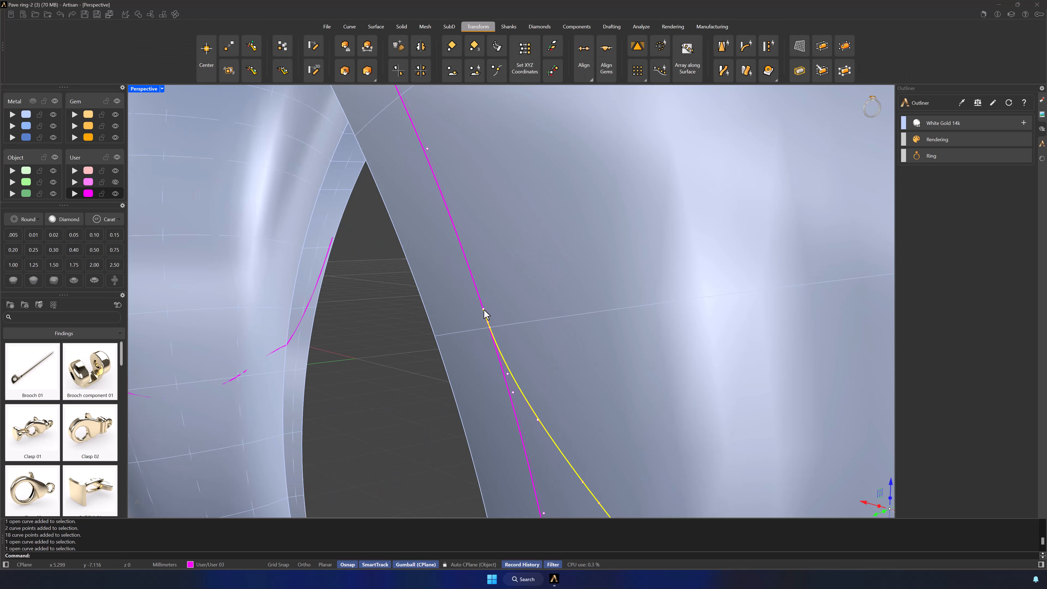
left_click(485, 315)
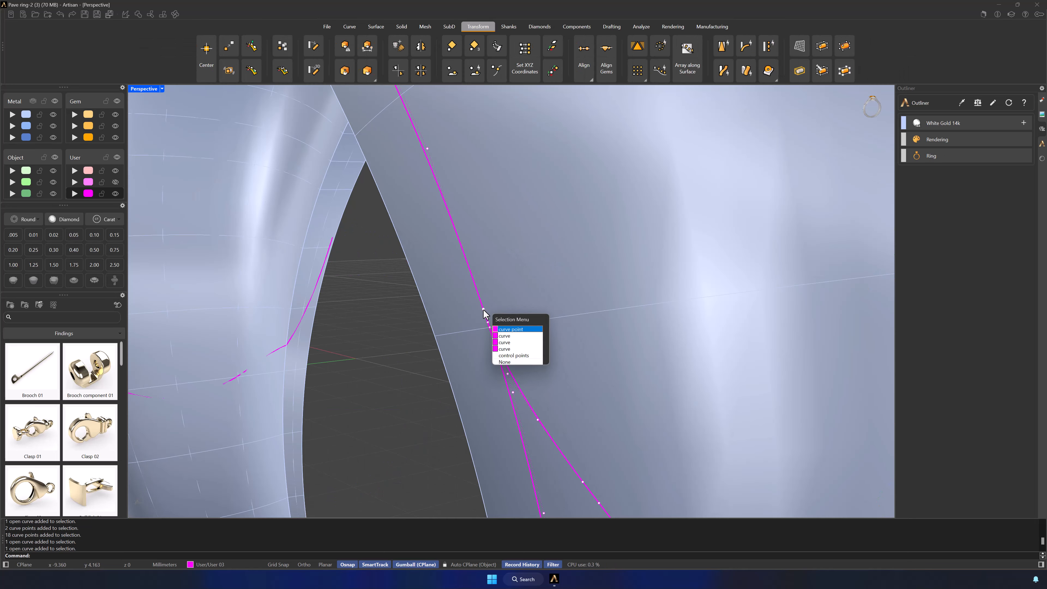
left_click(507, 329)
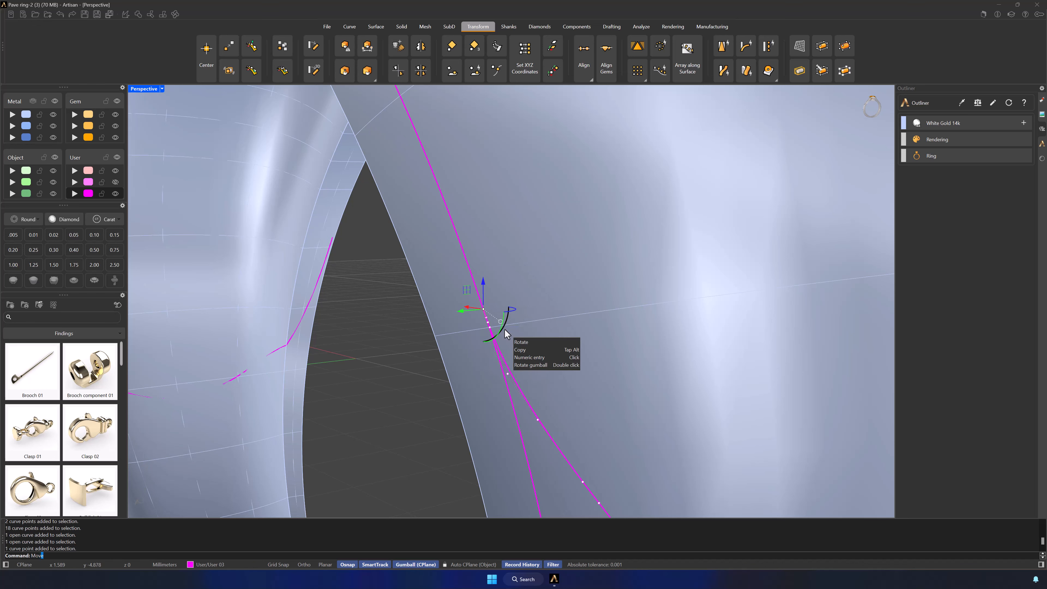
Step: Move the side curve's selected end point about 0.04 mm down along the rim offset curve
type("Mov")
key("Return")
scroll(501, 326, "up", 5)
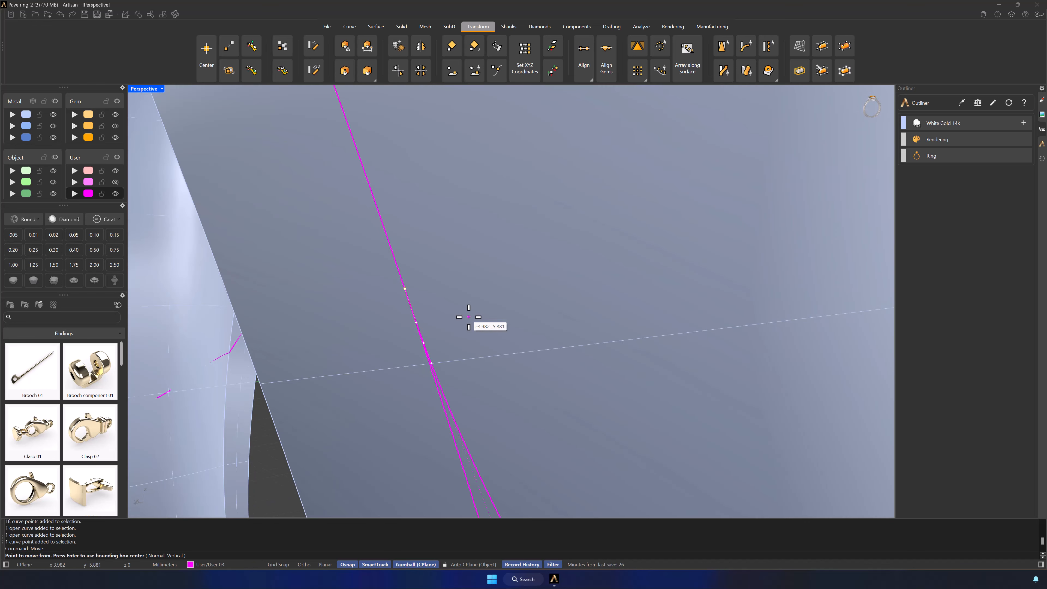
left_click(404, 288)
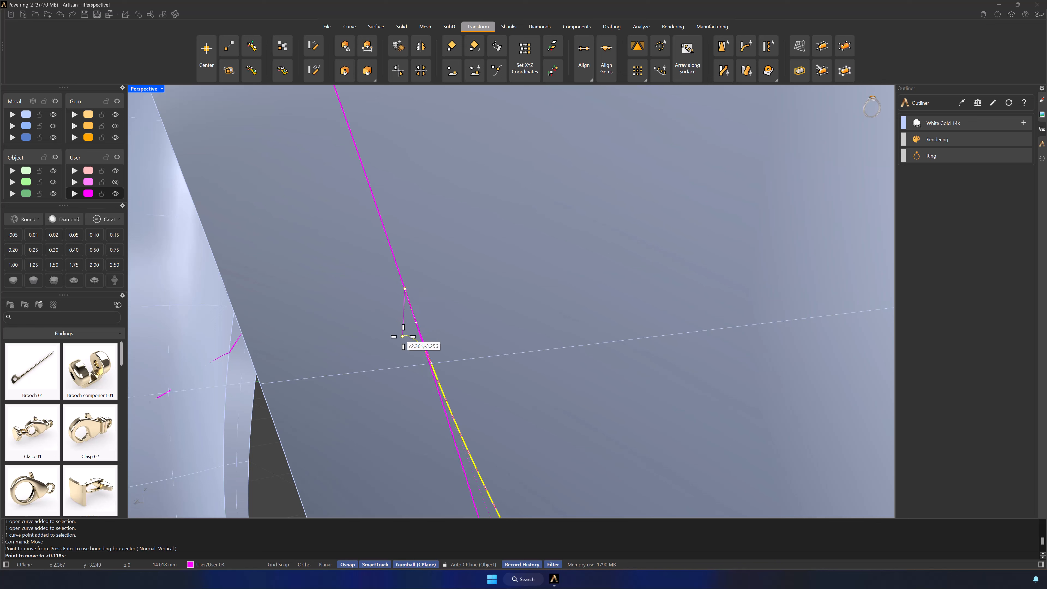
left_click(412, 307)
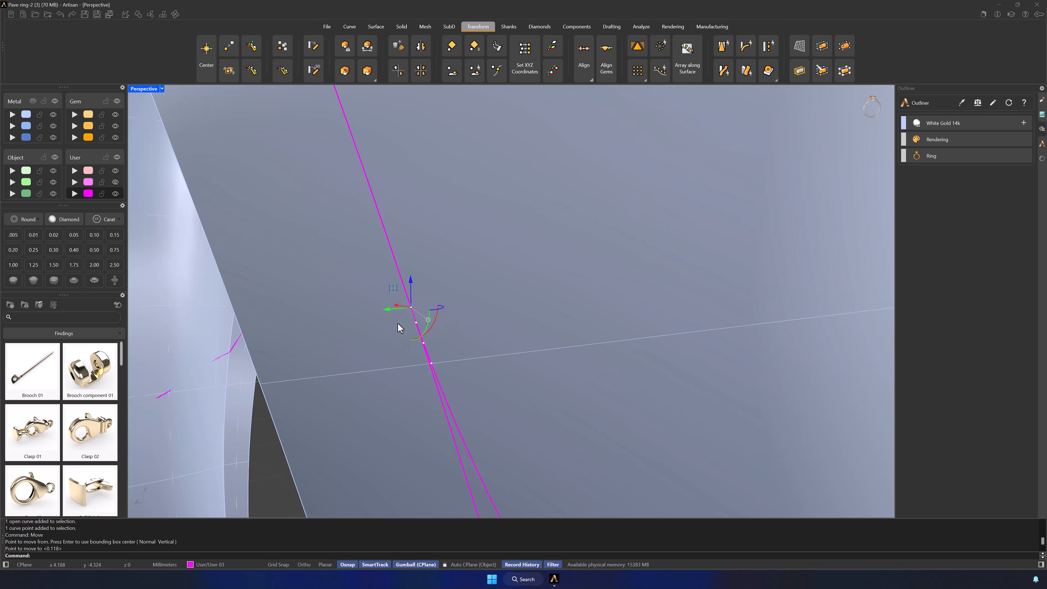
Step: Turn off the control points and run Intersect on the projected side curve and the rim offset curve to create their meeting point
left_click(427, 360)
left_click(439, 390)
left_click(442, 402)
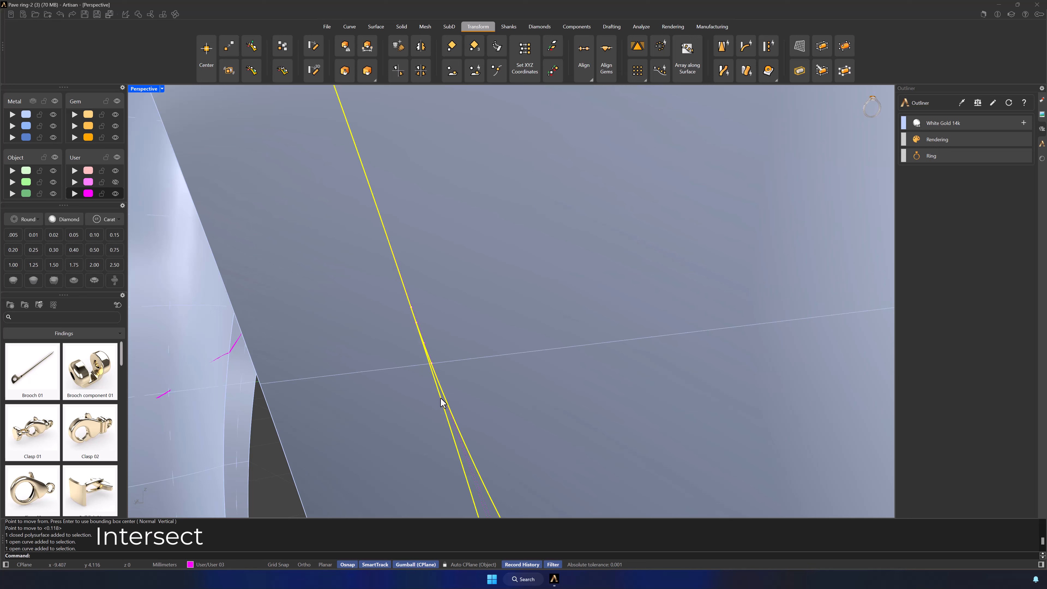
key("Return")
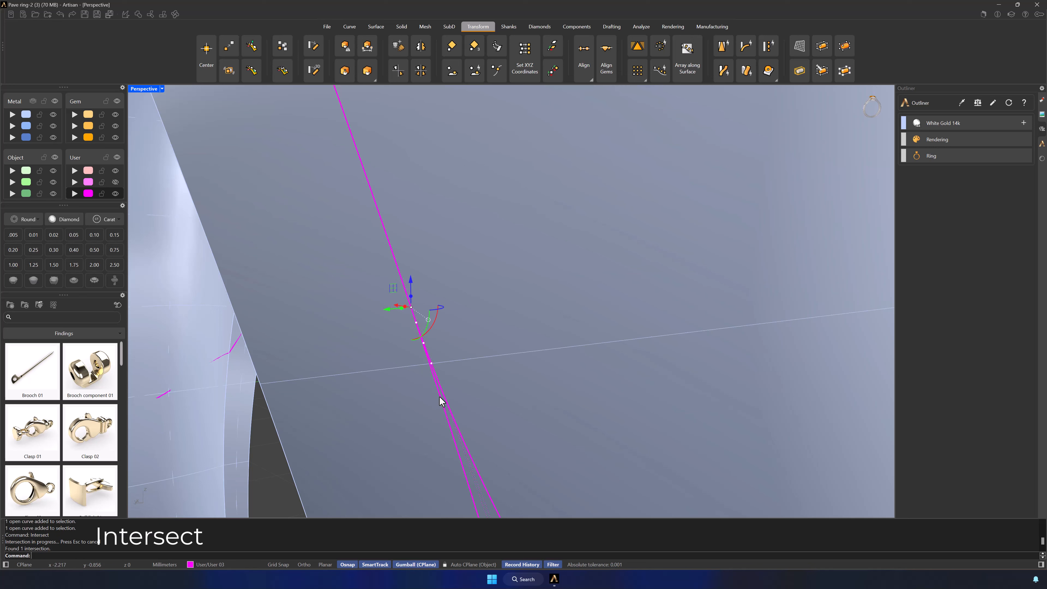
key("Escape")
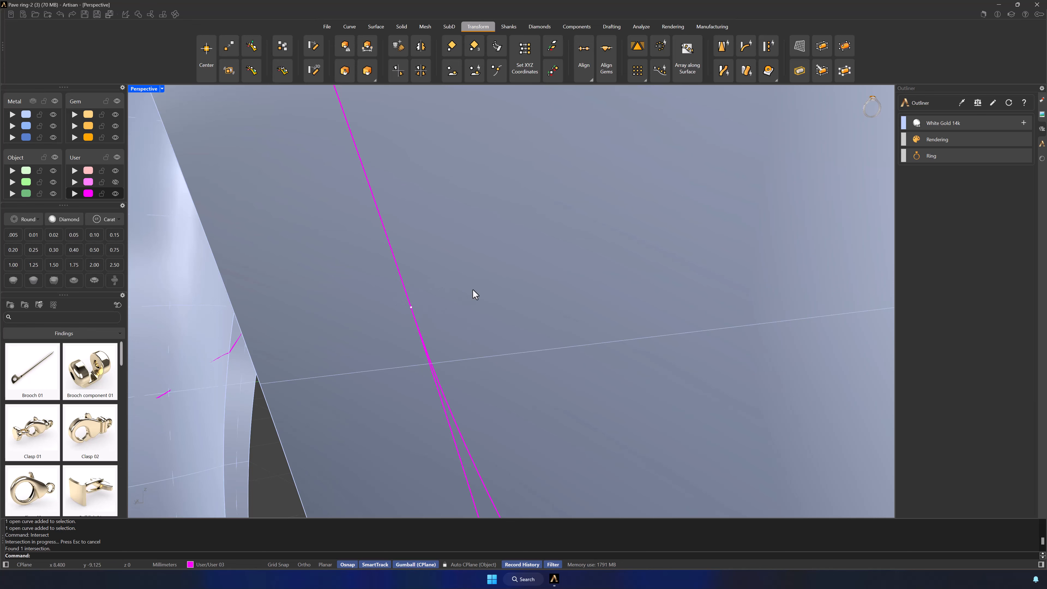
right_click_drag(475, 293, 522, 307, "ctrl")
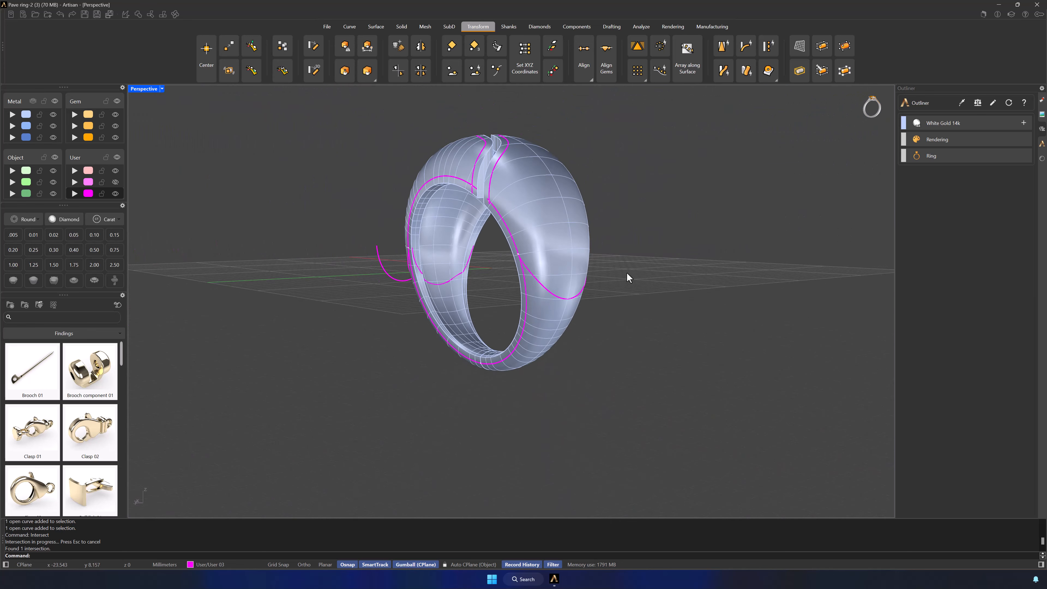
right_click_drag(626, 276, 660, 300)
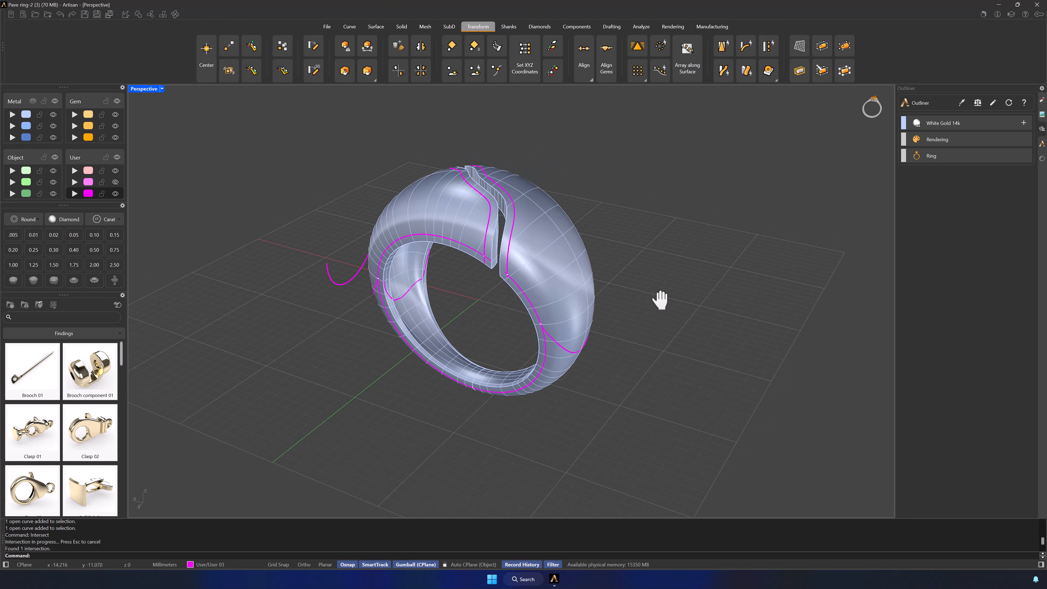
Step: PushPull the region enclosed by the magenta curves on one side of the slot inward by 0.4 mm
left_click(402, 28)
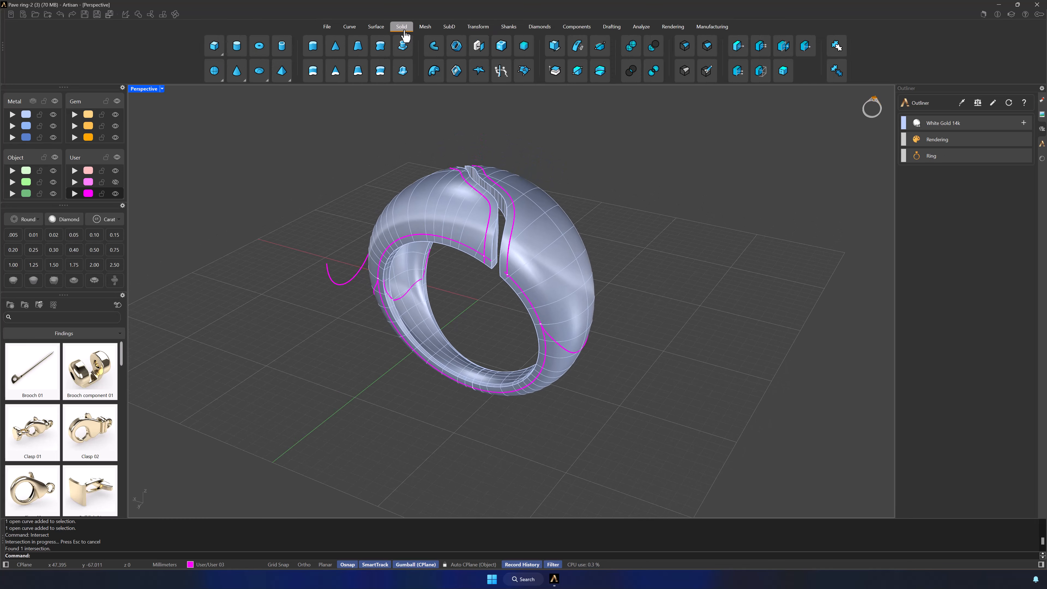
left_click(501, 70)
right_click_drag(633, 235, 550, 290)
left_click(535, 282)
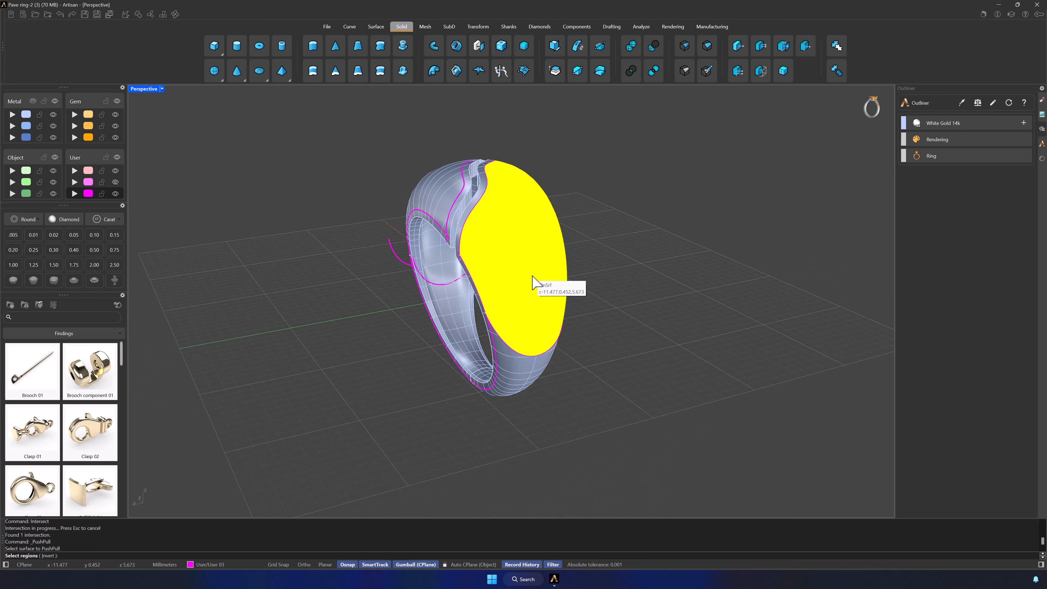
right_click(536, 278)
right_click_drag(545, 285, 556, 275)
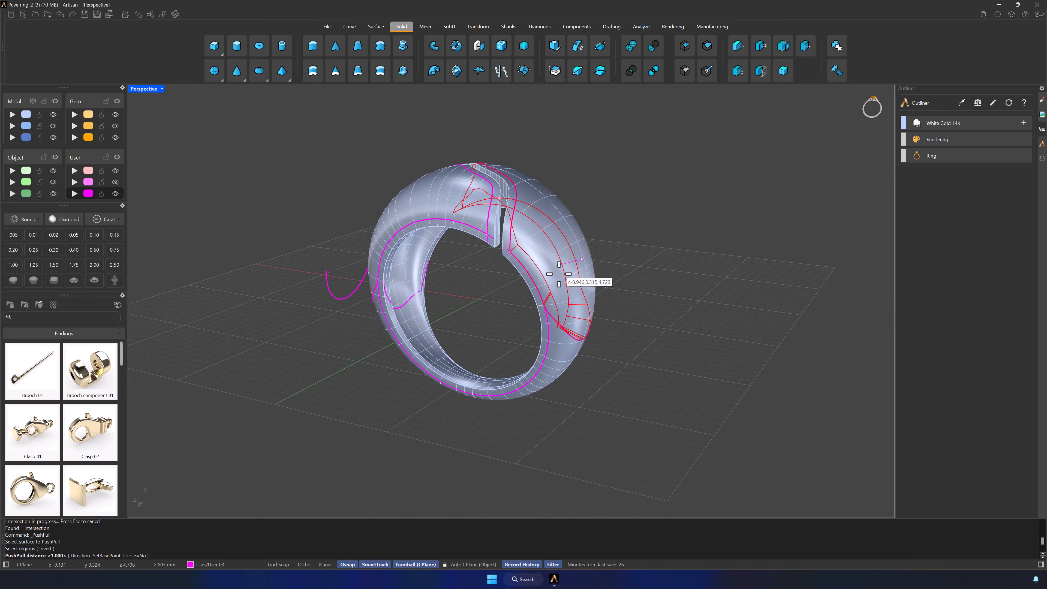
type("0.")
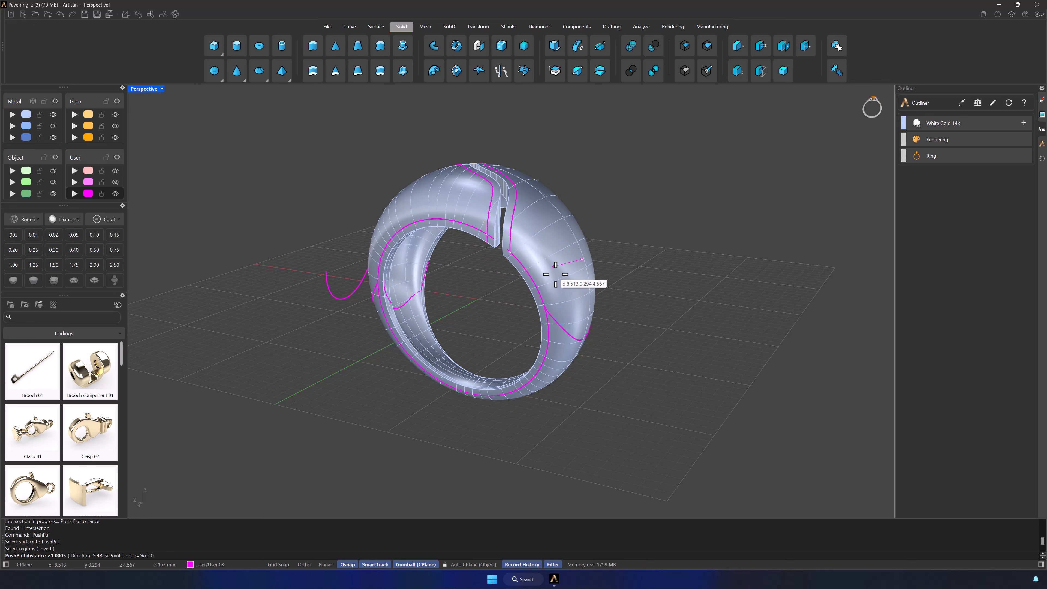
type("4")
key("Return")
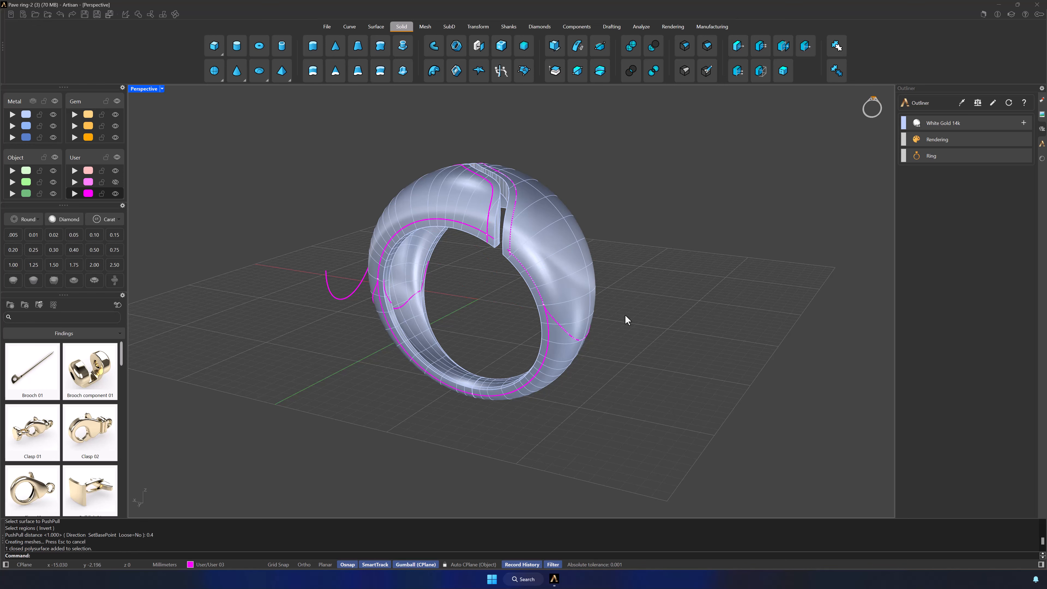
Step: PushPull the matching curve-bounded region on the opposite side of the slot by 0.4 mm into the ring
right_click_drag(509, 321, 566, 330)
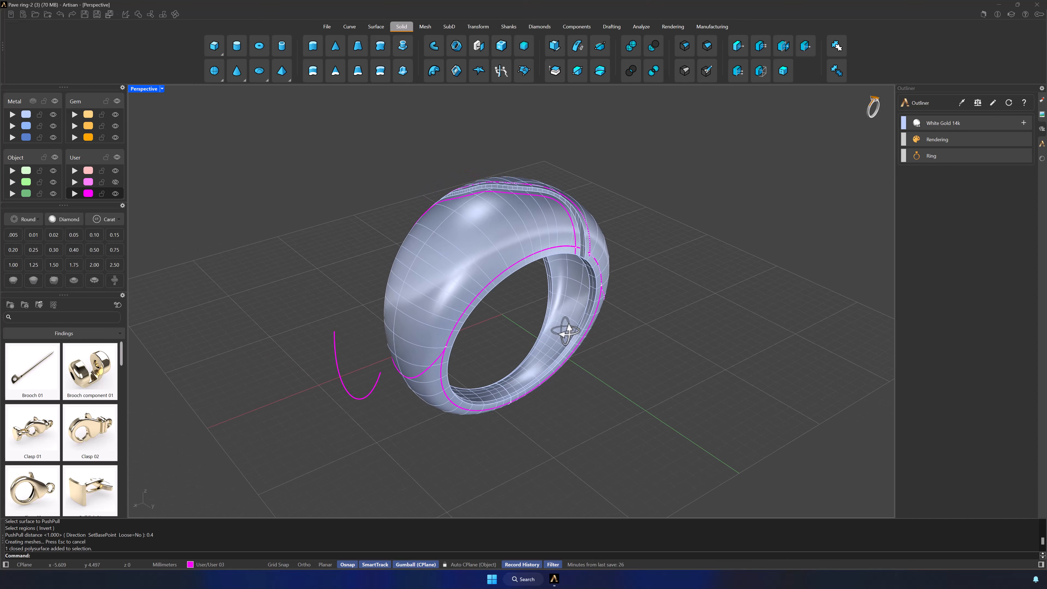
left_click(501, 70)
left_click(496, 247)
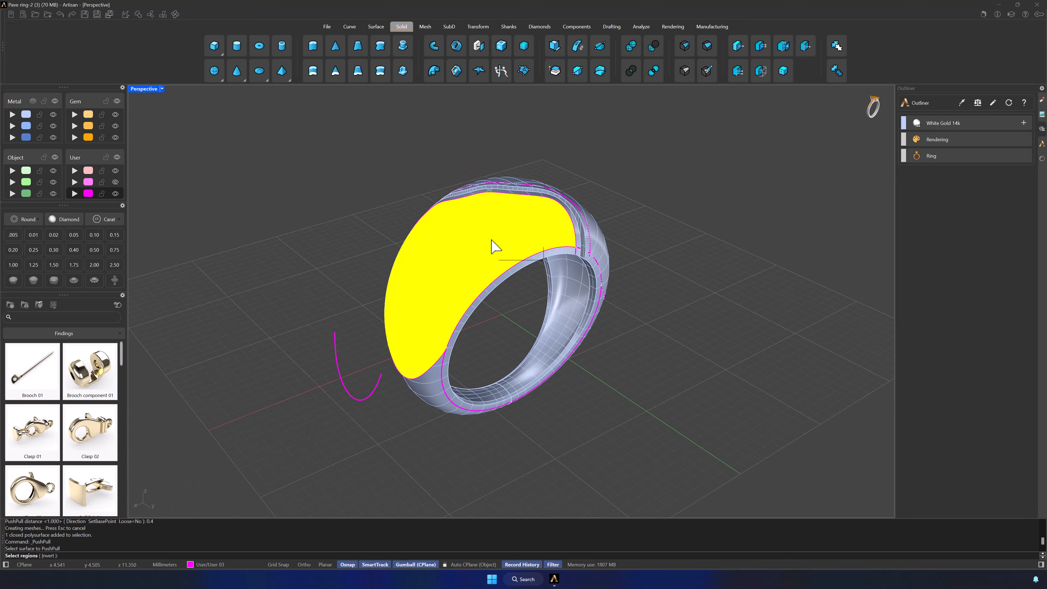
key("Return")
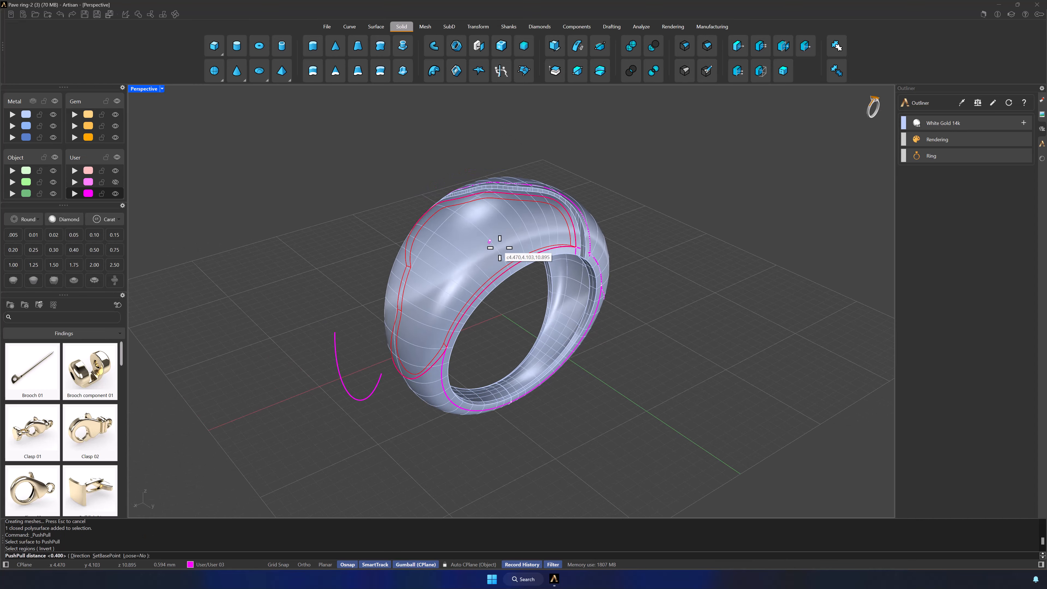
type("0.4")
key("Return")
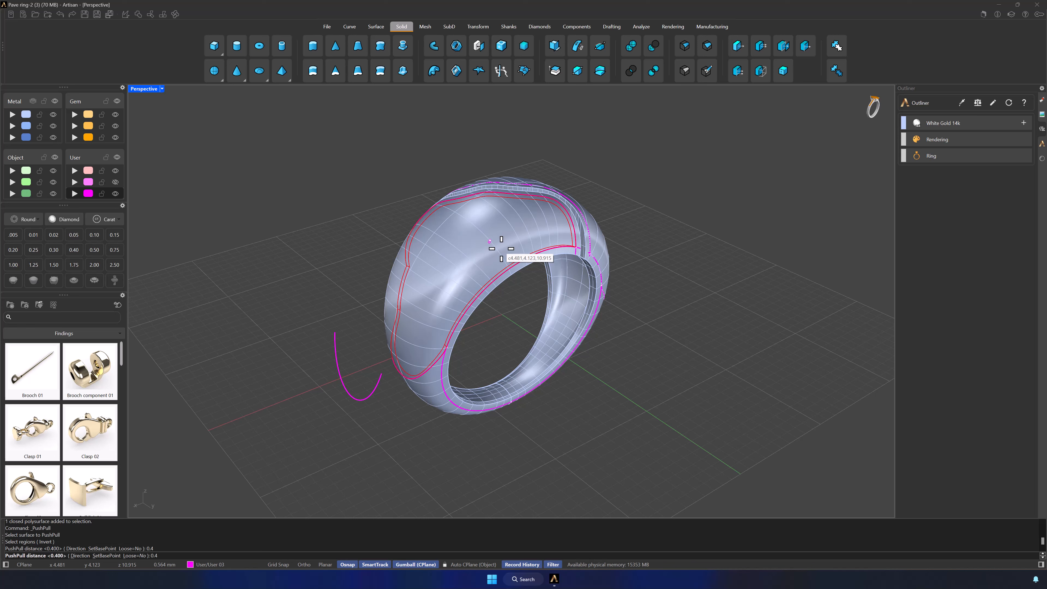
left_click(536, 311)
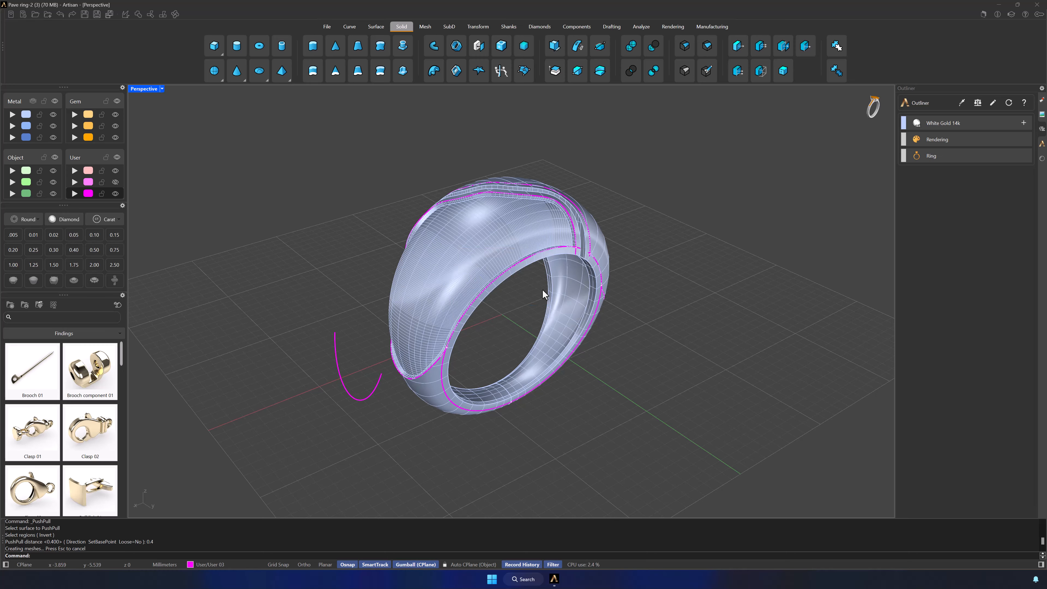
Step: Hide the ring body while keeping the separate solid from the first PushPull visible
right_click_drag(542, 292, 561, 284)
left_click(548, 273)
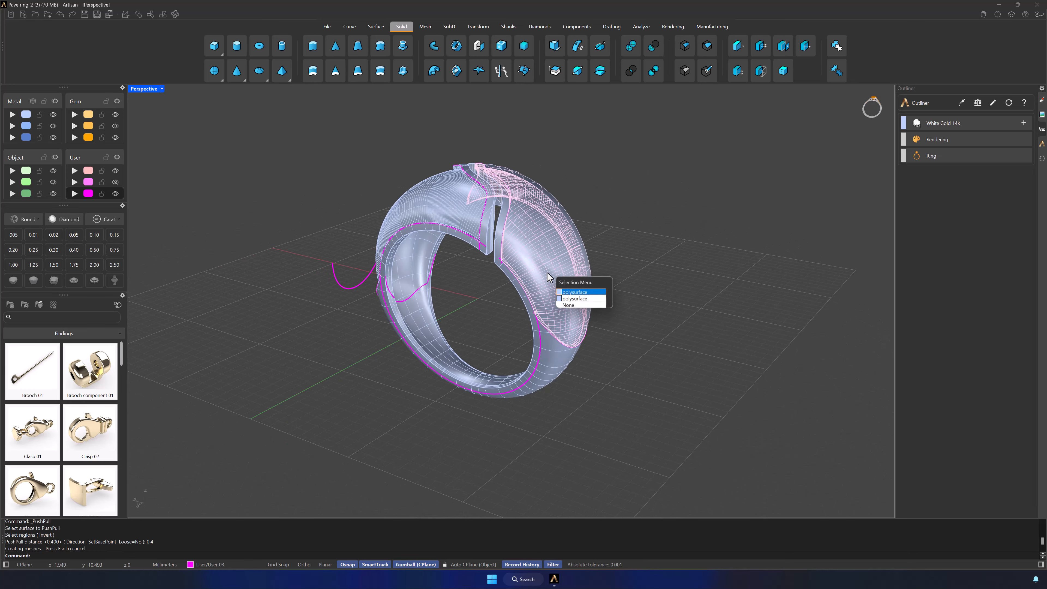
left_click(572, 292)
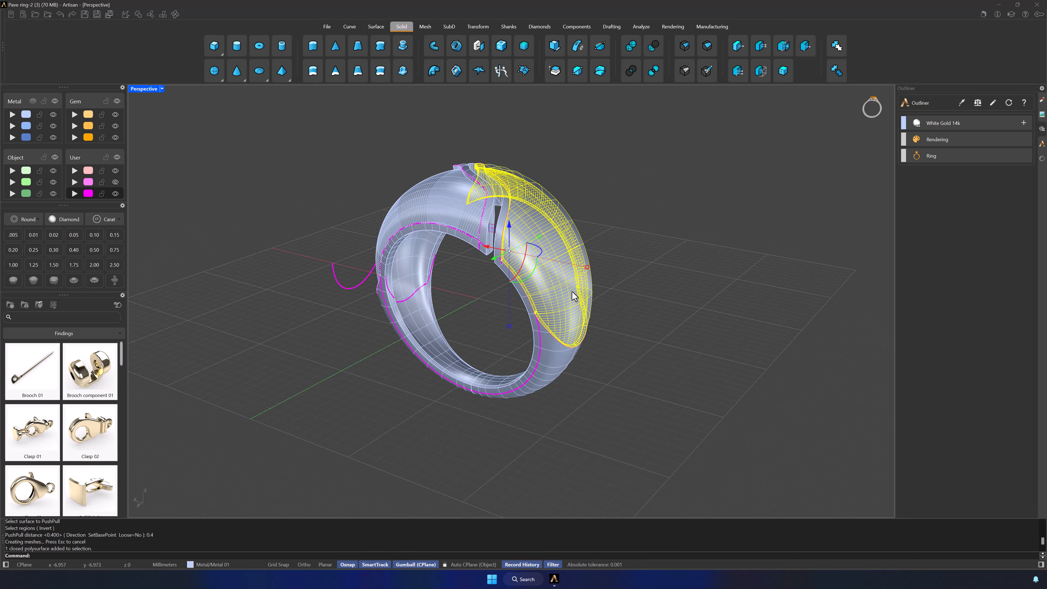
left_click(628, 236)
left_click(546, 377)
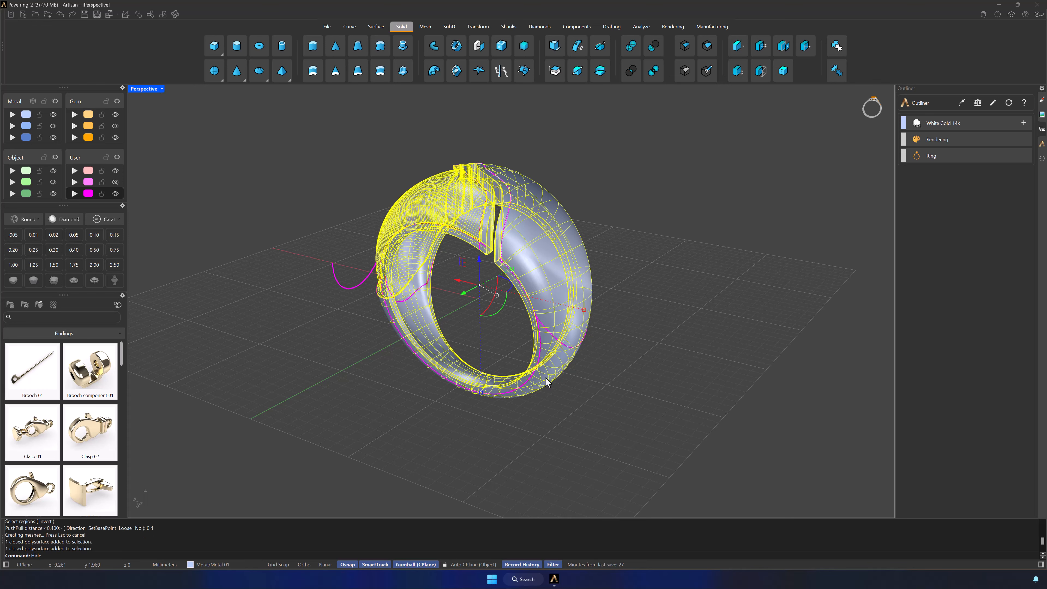
key("ctrl+h")
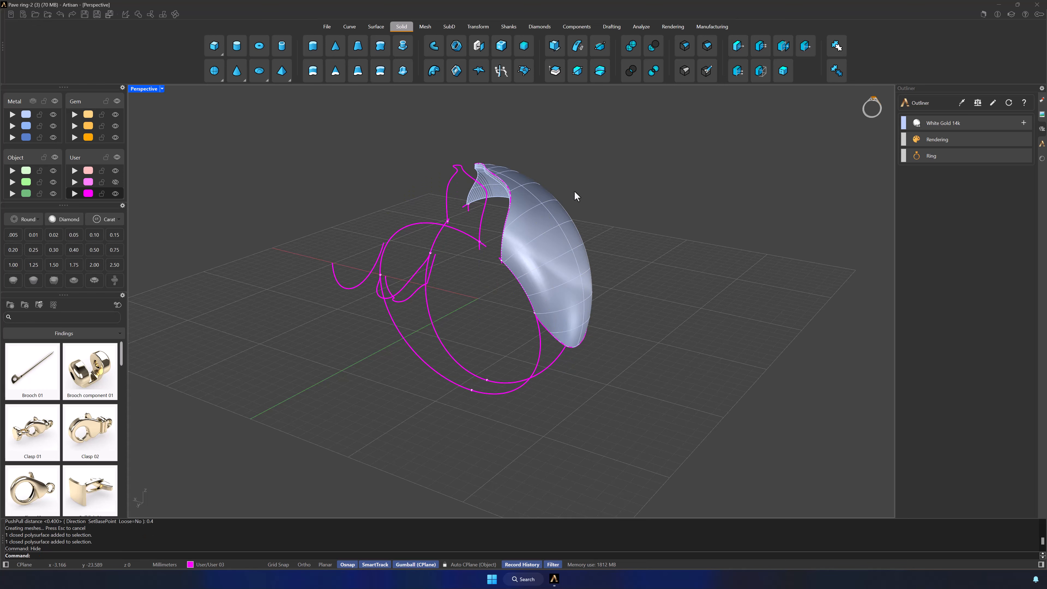
Step: PushPull the outer face of the separate pave solid outward by 0.2 mm
left_click(502, 71)
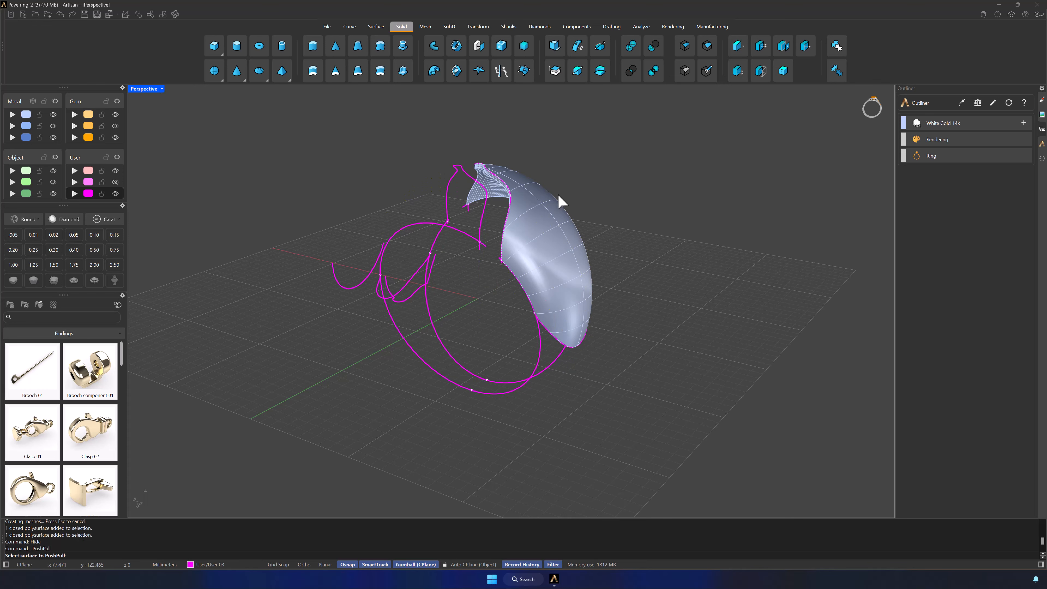
left_click(564, 217)
type(".2")
key("Return")
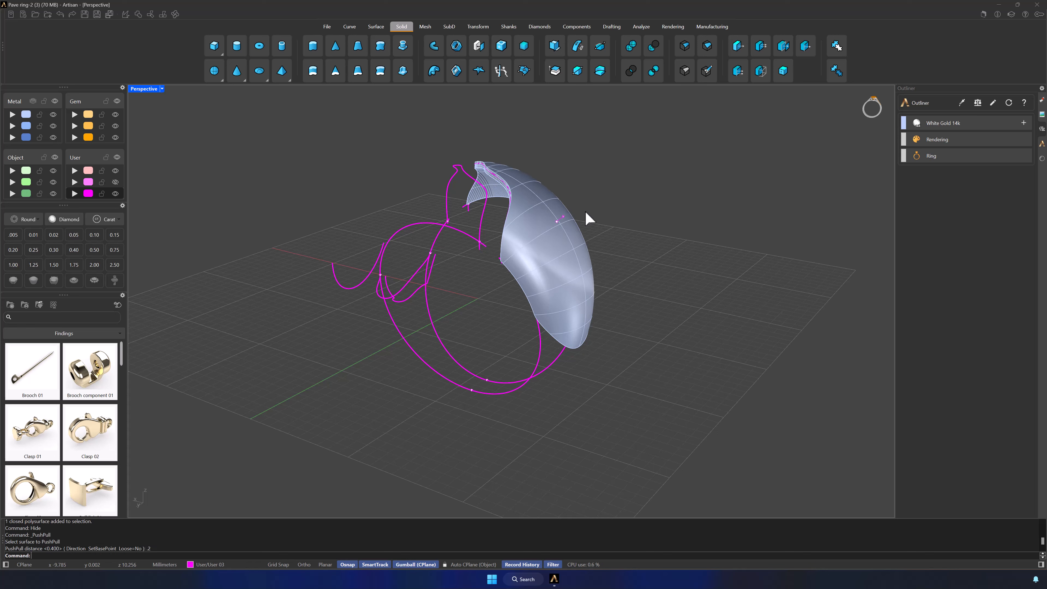
Step: Show the hidden ring body again and subtract the thickened pave solid from it with Boolean Difference
type("Show")
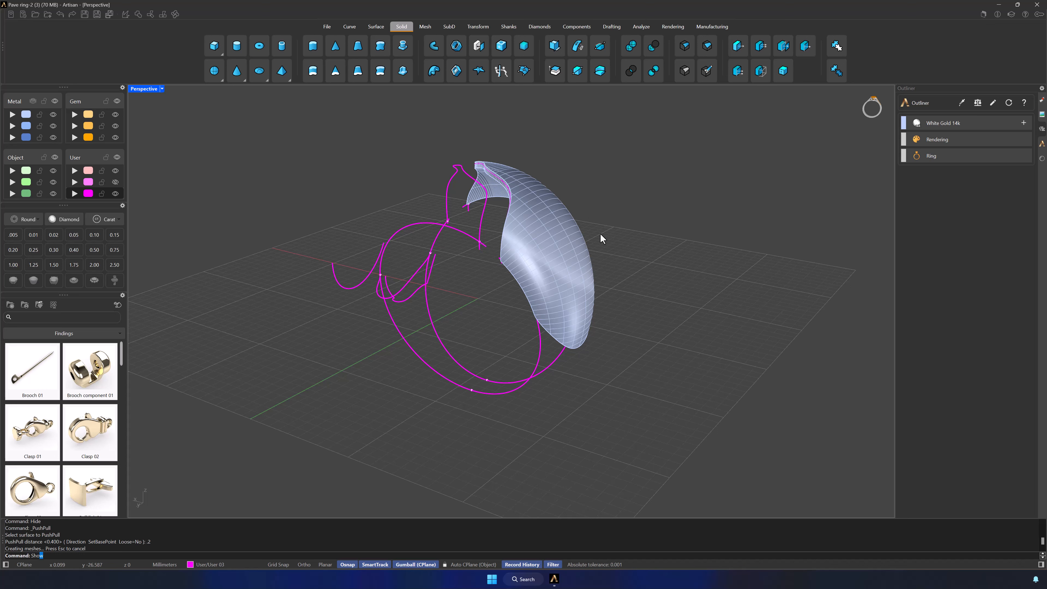
key("Return")
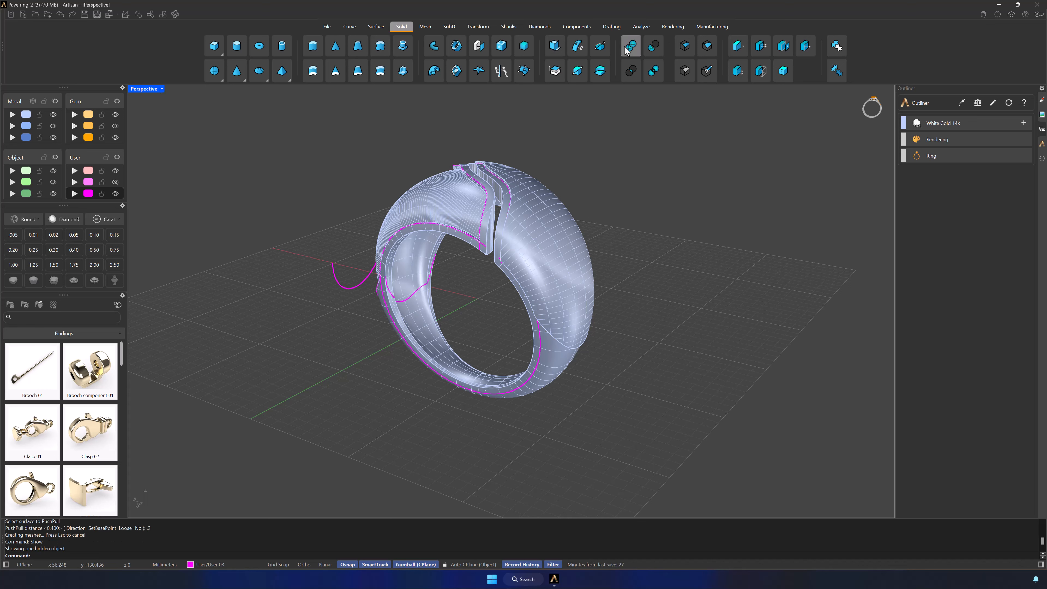
left_click(654, 45)
left_click(544, 364)
key("Return")
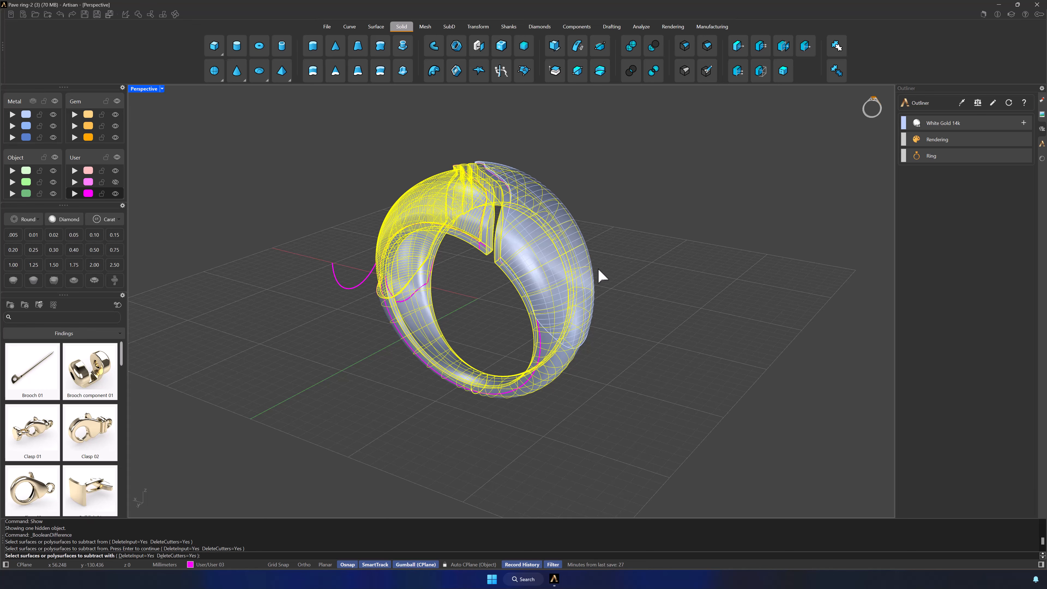
left_click(588, 250)
key("Return")
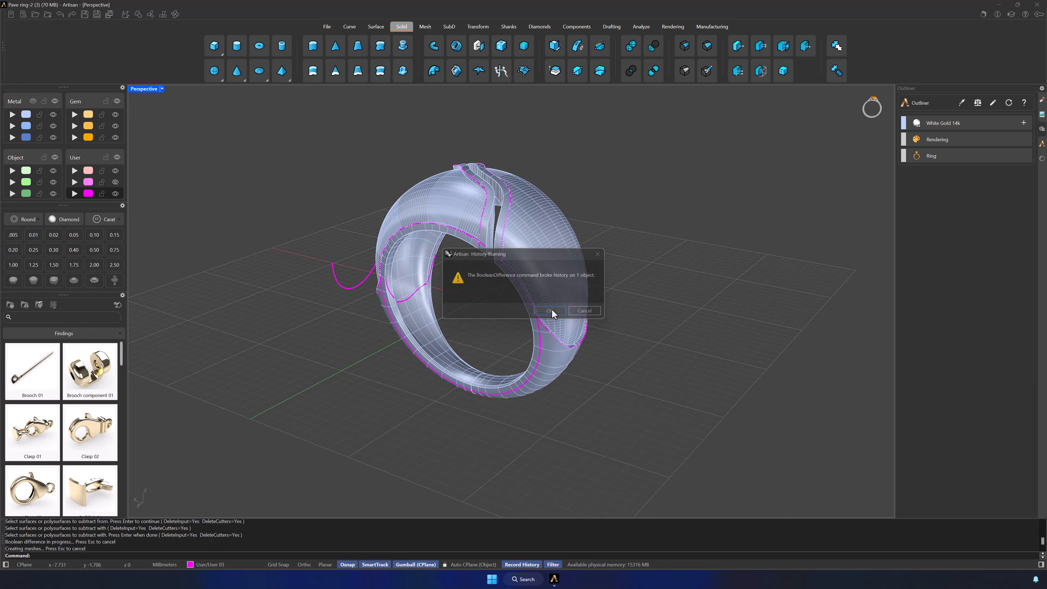
left_click(550, 311)
Step: Hide the magenta User 03 curve layer and make Metal 01 the current layer
right_click_drag(625, 333, 664, 355)
left_click(116, 193)
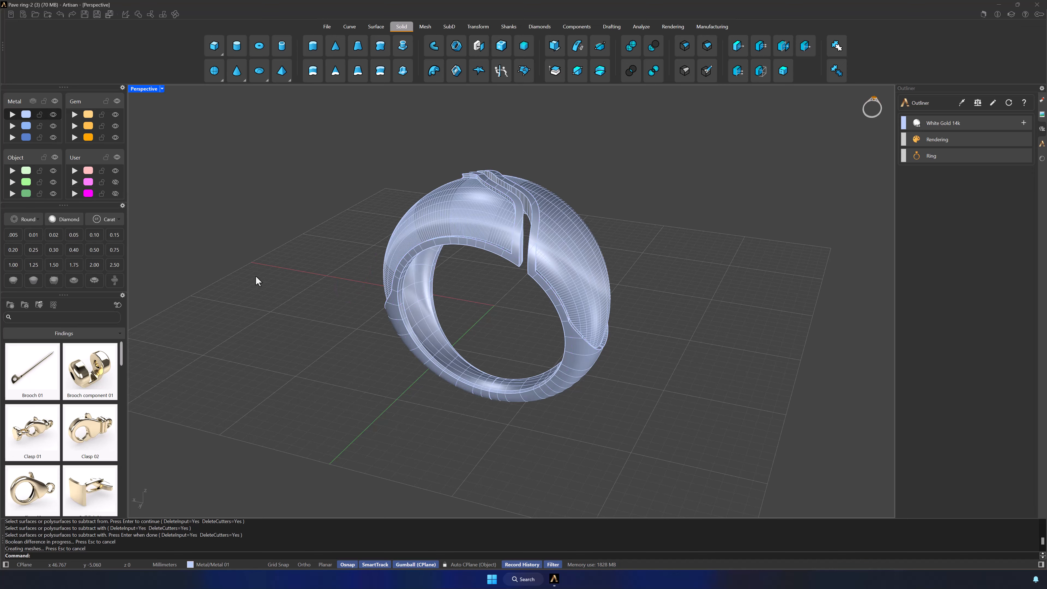
right_click_drag(528, 345, 555, 364)
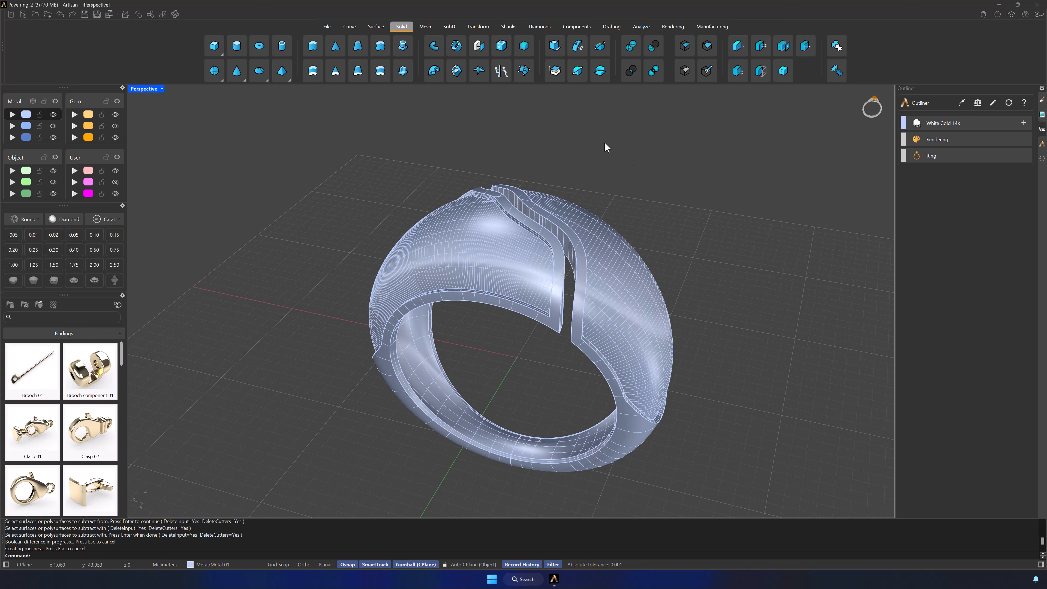
Step: Extract copies of the two recessed pave surfaces on either side of the slot, with Copy set to Yes
double_click(144, 89)
key("ctrl+alt+e")
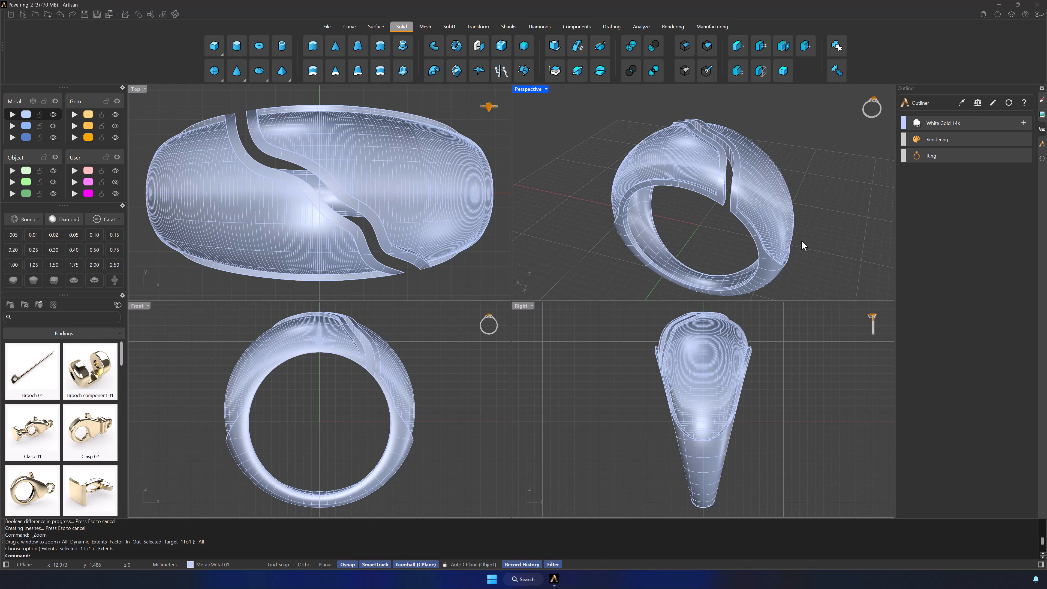
left_click(555, 71)
left_click(661, 152)
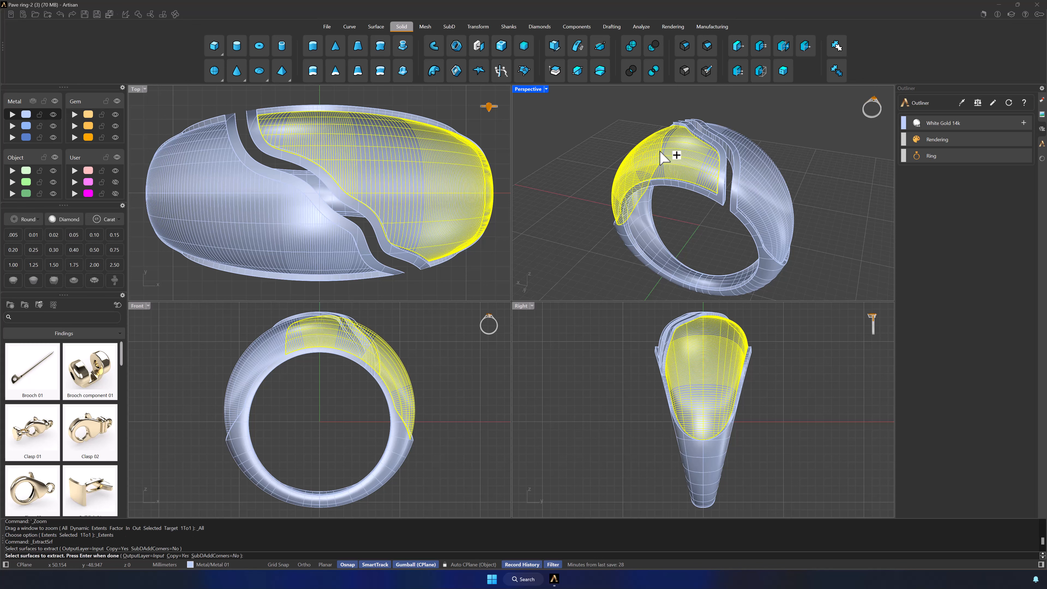
left_click(772, 196)
key("Return")
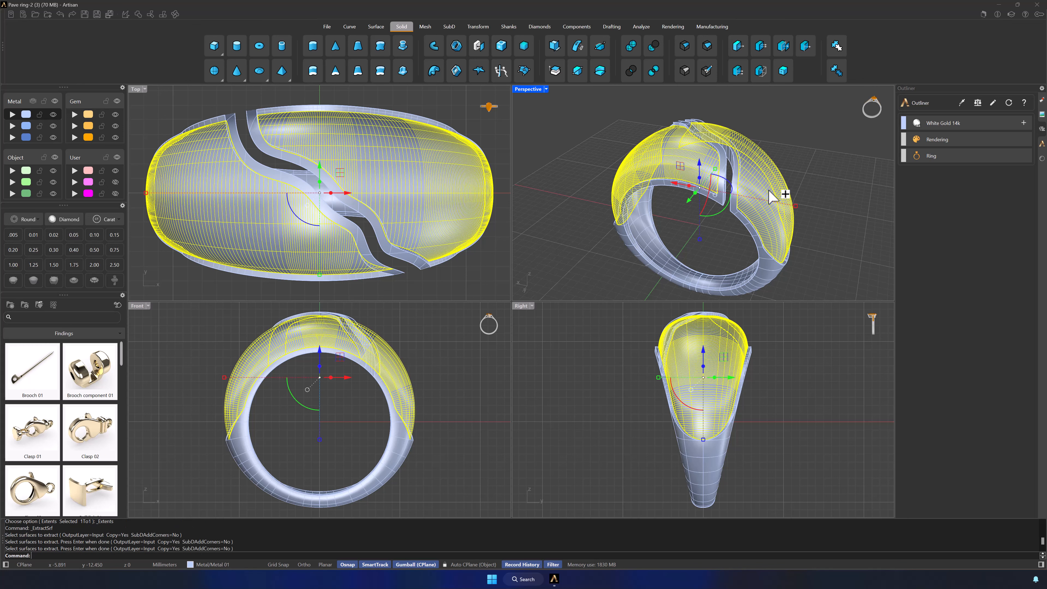
Step: Move the ring body to the second Metal layer and hide that layer, leaving the extracted surfaces visible
left_click(770, 242)
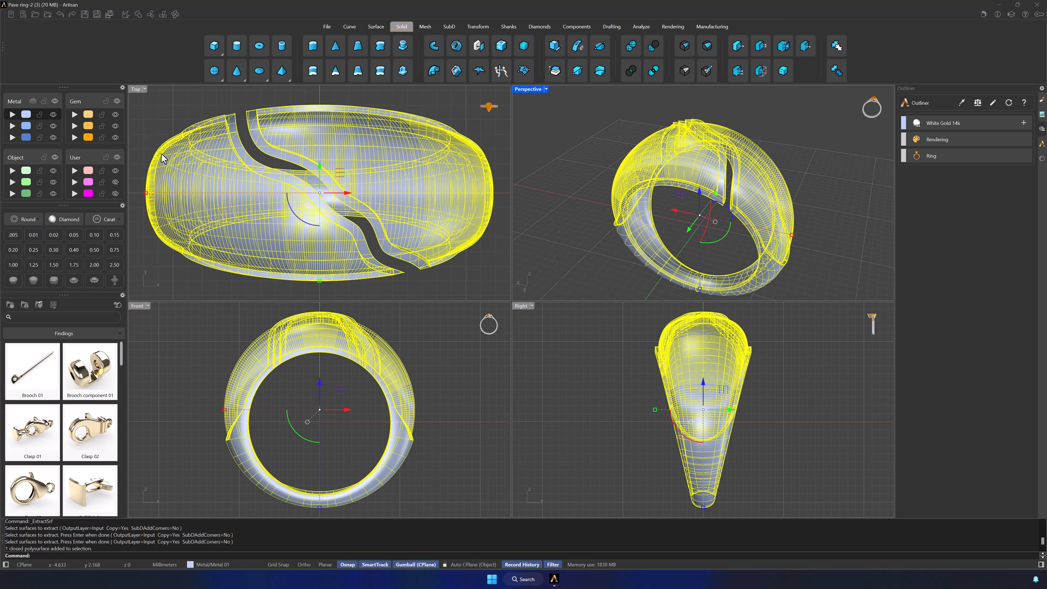
left_click(53, 125)
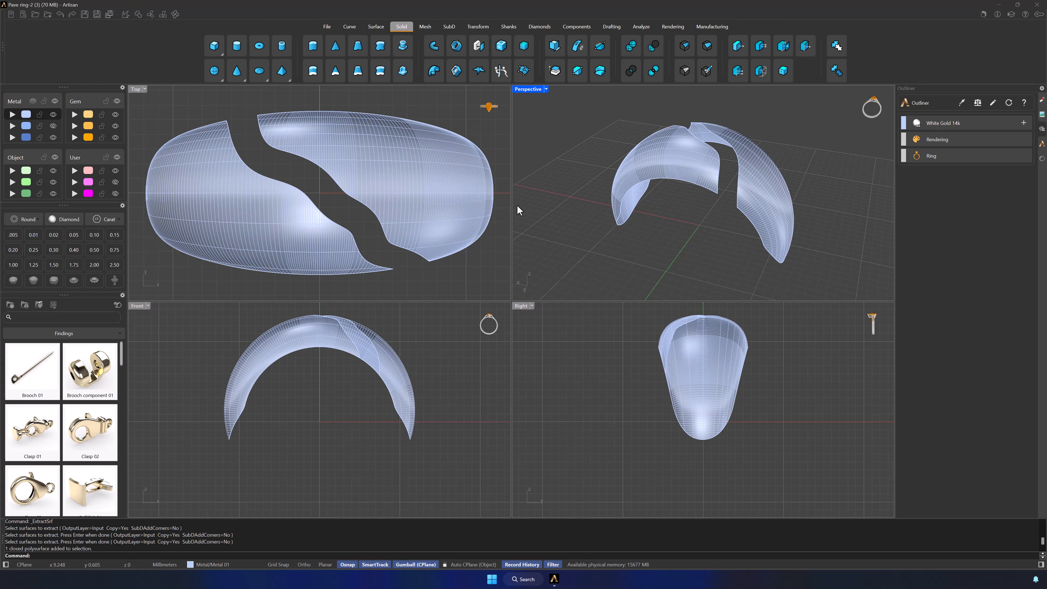
right_click_drag(664, 238, 712, 234)
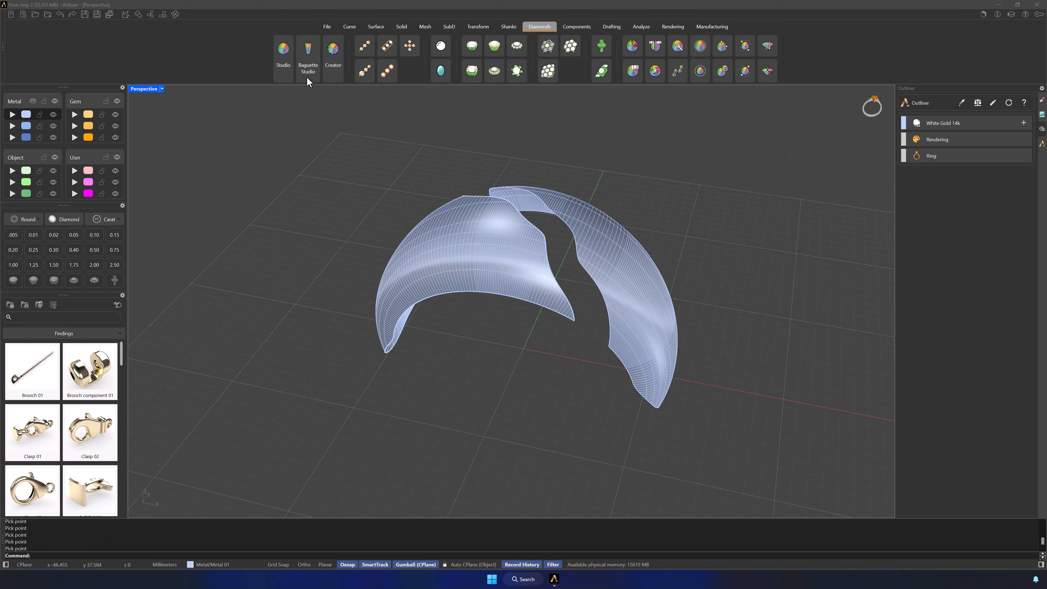
Step: Start Automatic Pave and assign the extracted surface on the front side of the slot as its selection
left_click(568, 48)
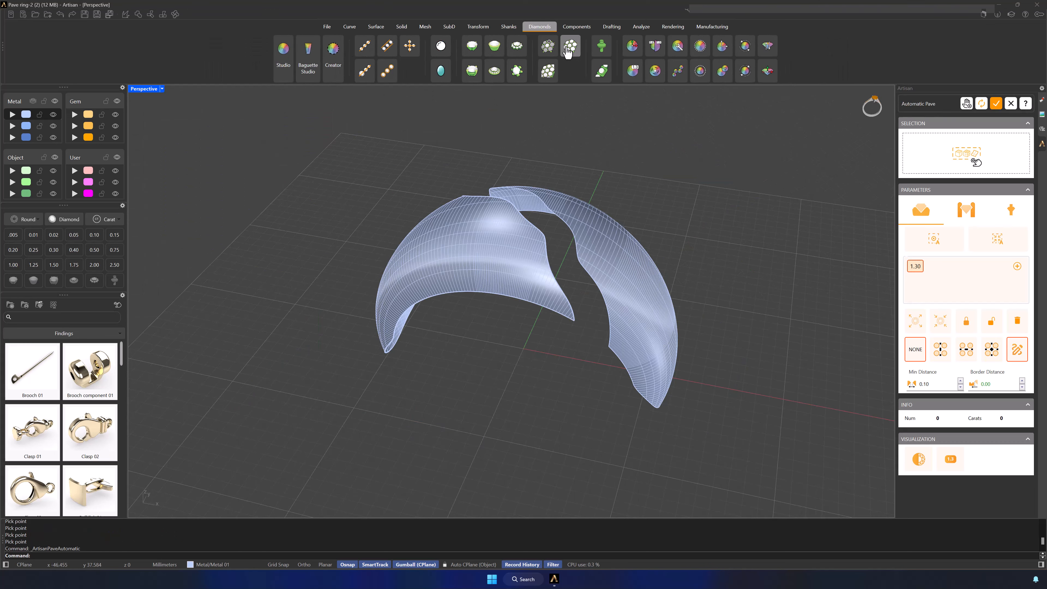
left_click(511, 207)
left_click(967, 159)
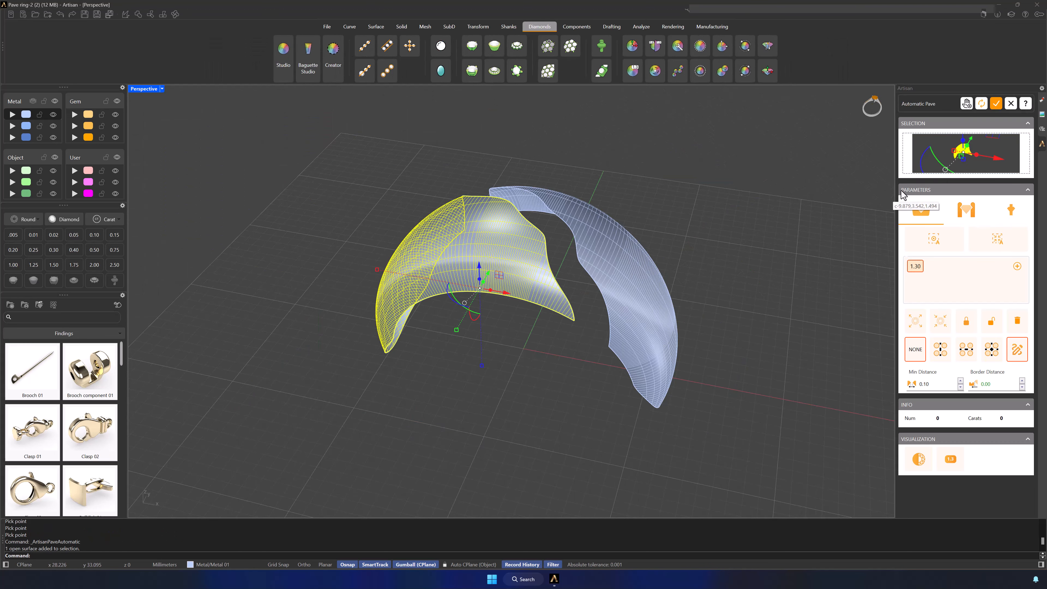
Step: Add gem sizes of 0.80, 0.90, 1.00, 1.10 and 1.20 mm to the pave alongside the 1.30 mm size
left_click(567, 385)
right_click_drag(495, 387, 701, 375)
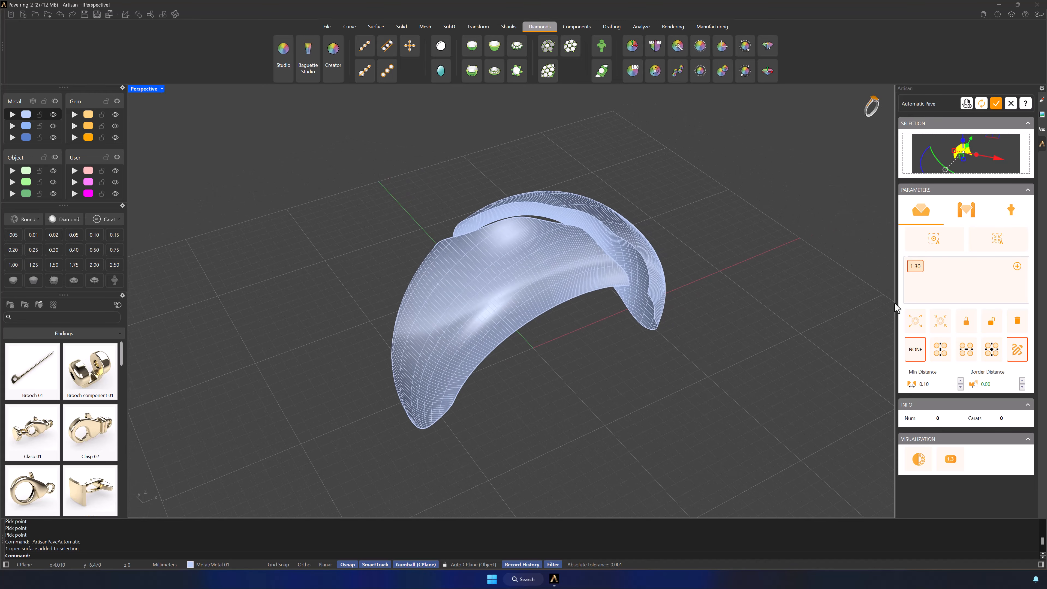
left_click(1018, 267)
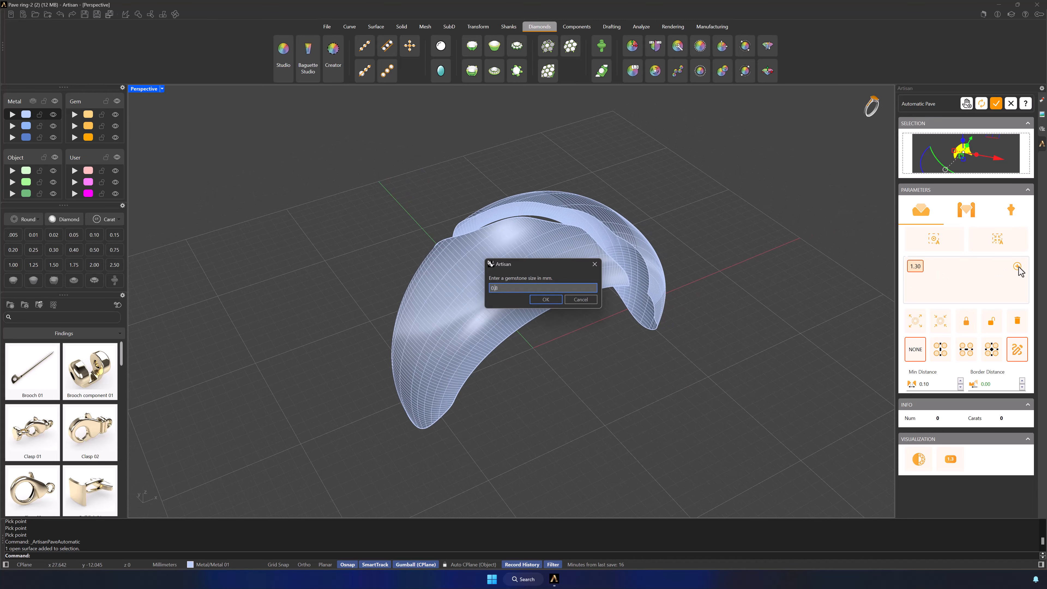
key("Return")
left_click(1018, 267)
type("0.9")
key("Return")
left_click(1018, 266)
key("Return")
left_click(1018, 266)
type("1")
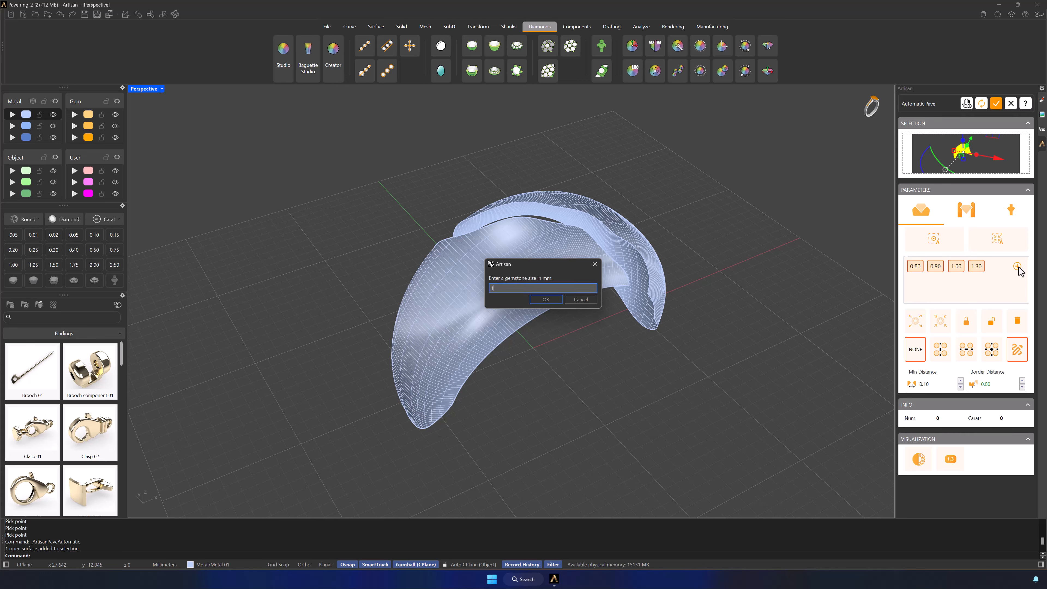
type(".1")
key("Return")
left_click(1017, 266)
type("1.2")
key("Return")
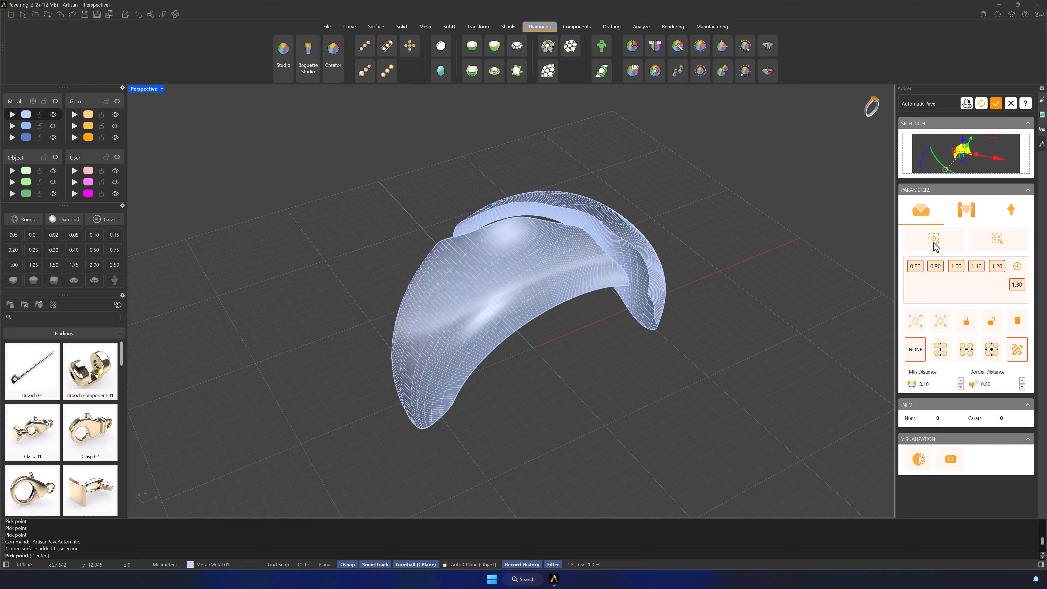
Step: Fill the front surface with an automatic gem layout, picking a start point near its middle and accepting the default orientation
left_click(506, 285)
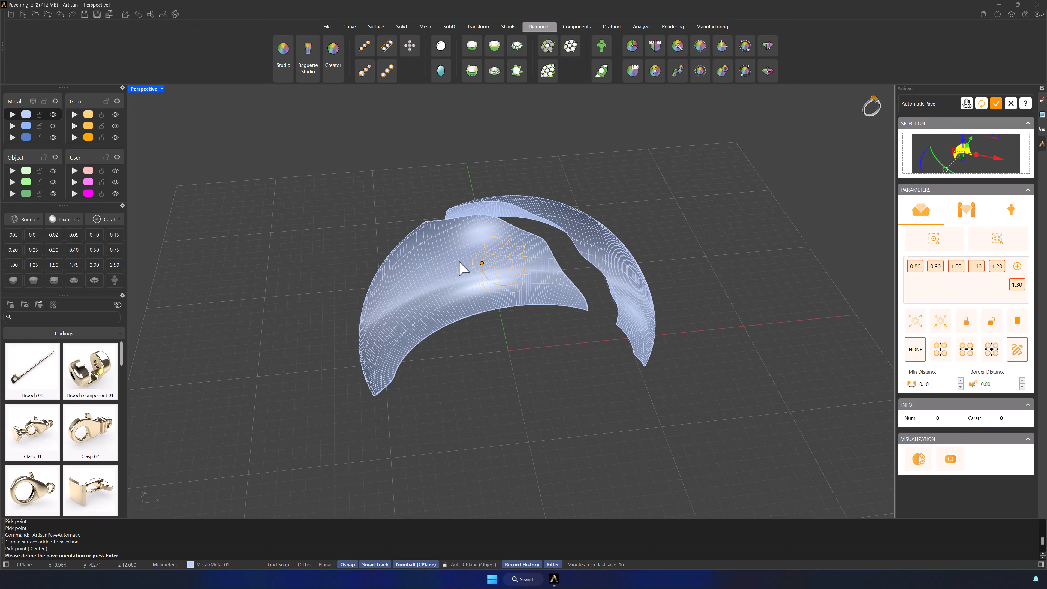
right_click_drag(527, 346, 625, 346)
scroll(600, 354, "up", 2)
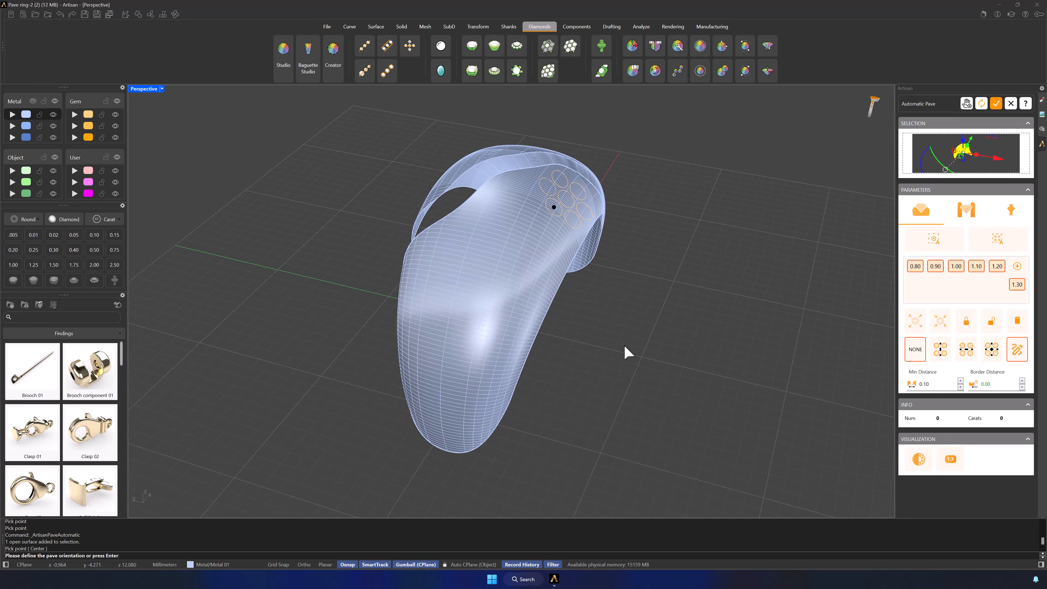
key("Return")
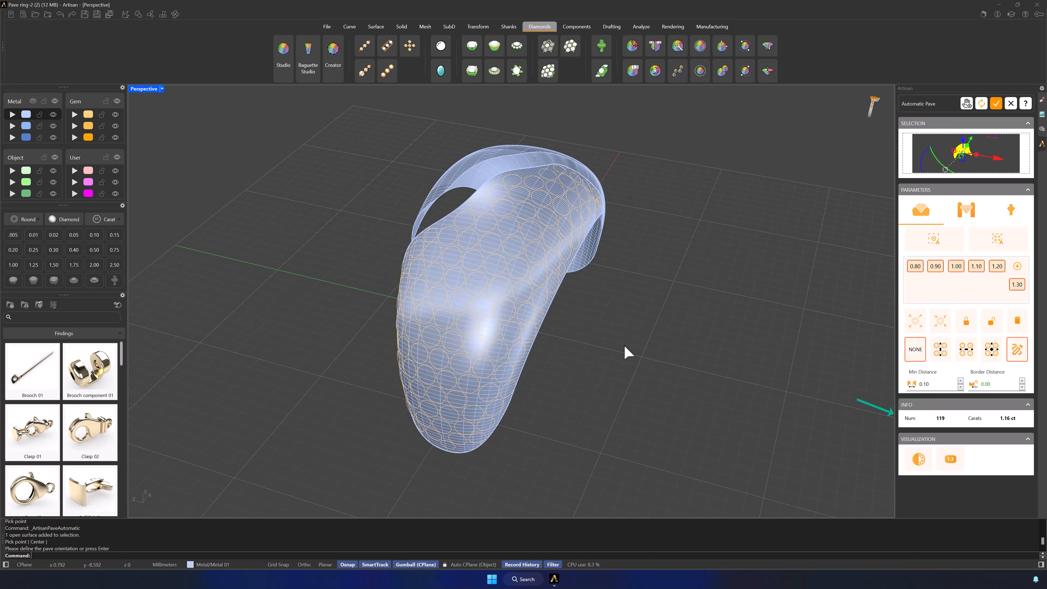
Step: Add individual gems in the gaps along the lower outer edge of the front pave surface
right_click_drag(573, 403, 647, 385)
mouse_move(751, 339)
right_mouse_down()
mouse_move(732, 332)
mouse_move(645, 352)
right_mouse_up()
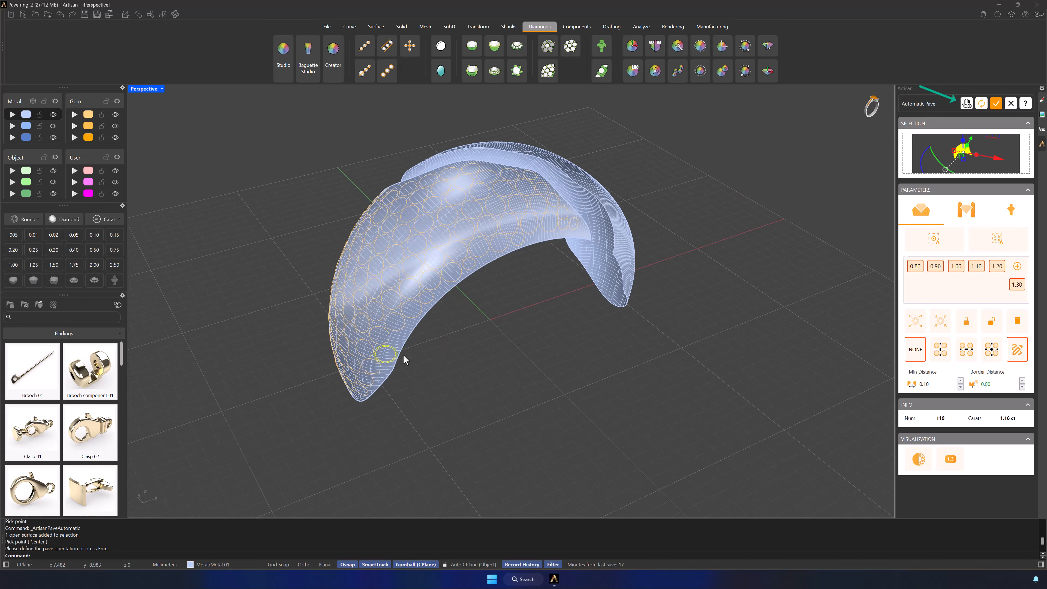
scroll(403, 354, "up", 4)
right_click_drag(451, 360, 519, 317)
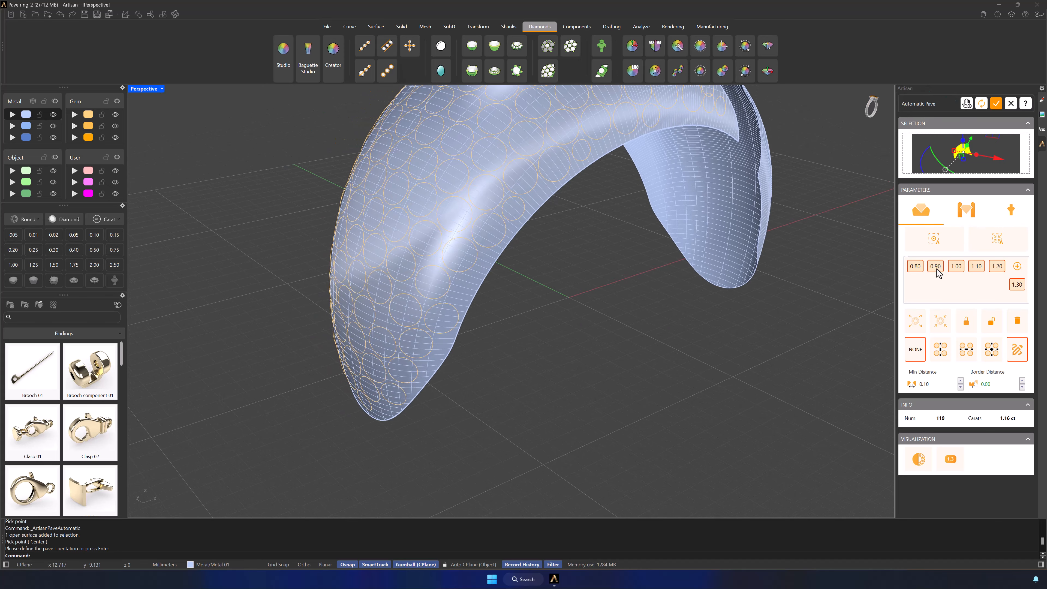
left_click(459, 288)
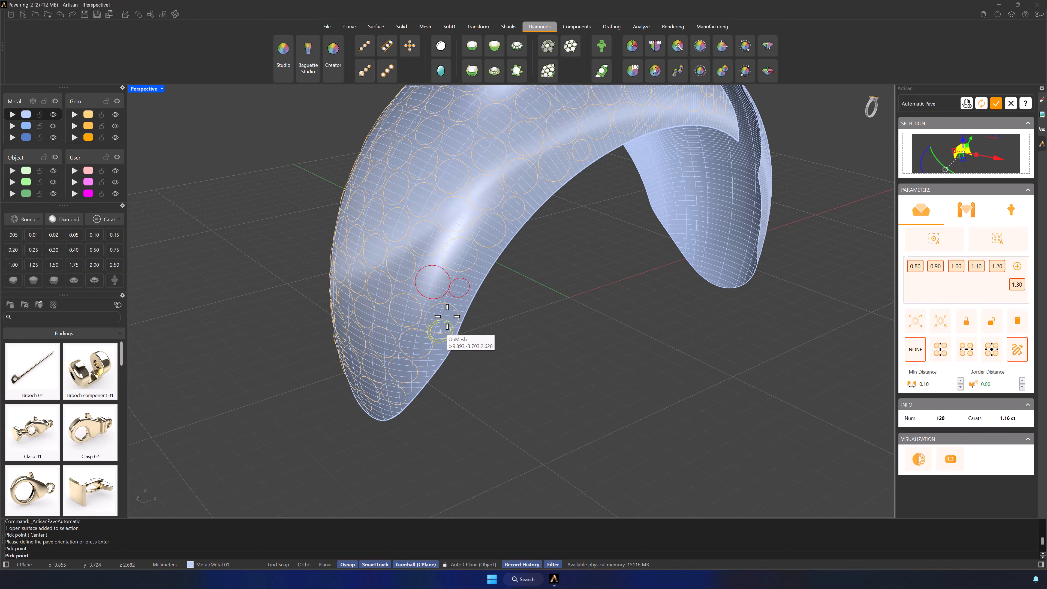
left_click(439, 347)
Step: Add more gems in the gaps along the outer edge, near the pointed tip and beside the slot, and recompute the pave layout
right_click_drag(631, 269, 582, 249)
left_click(569, 225)
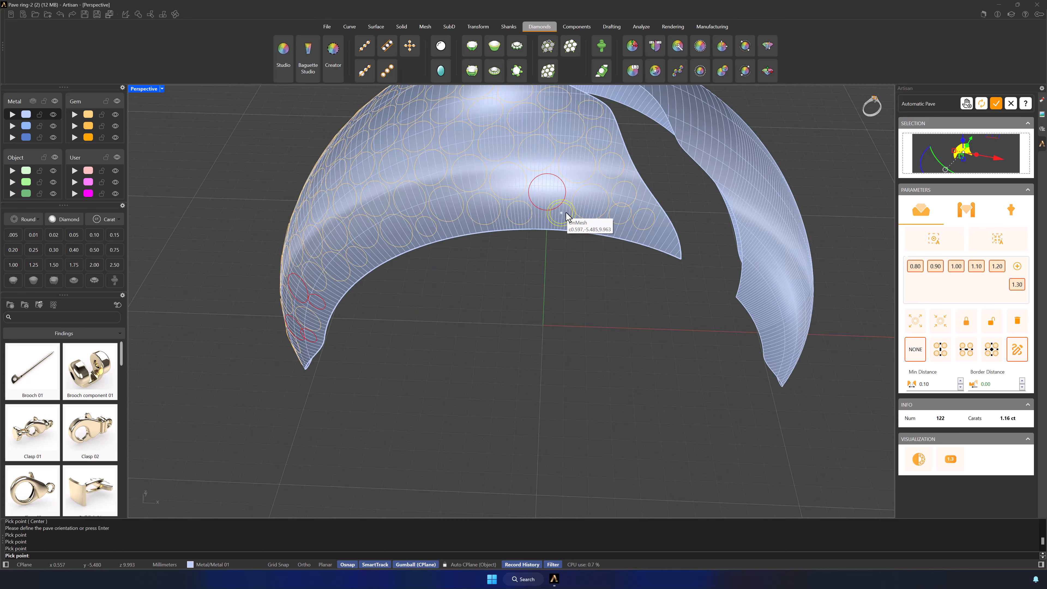
left_click(659, 231)
right_click_drag(662, 230, 534, 192)
left_click(612, 172)
left_click(535, 192)
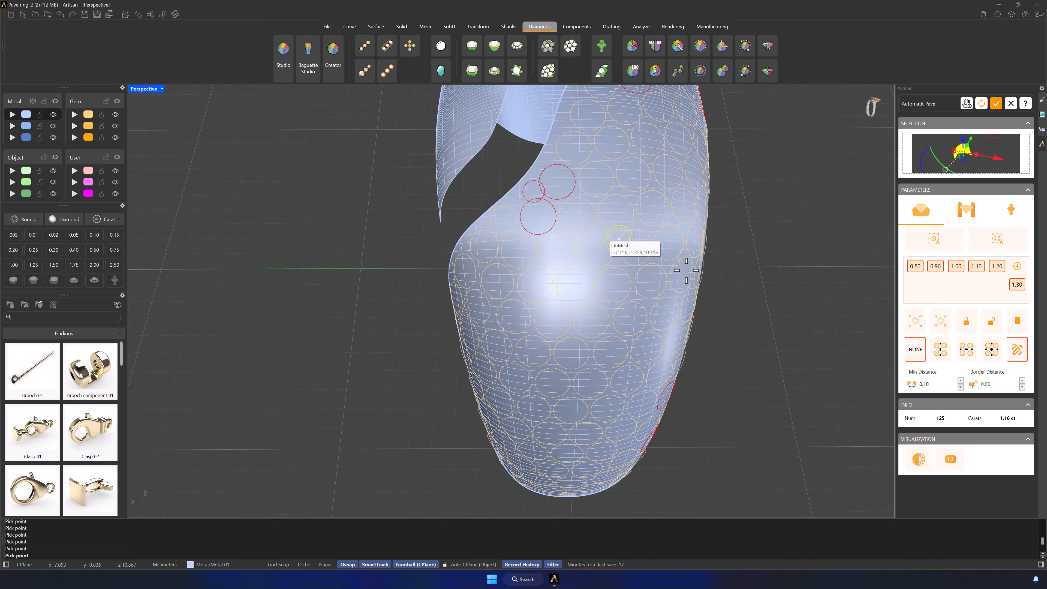
right_click_drag(713, 295, 815, 255)
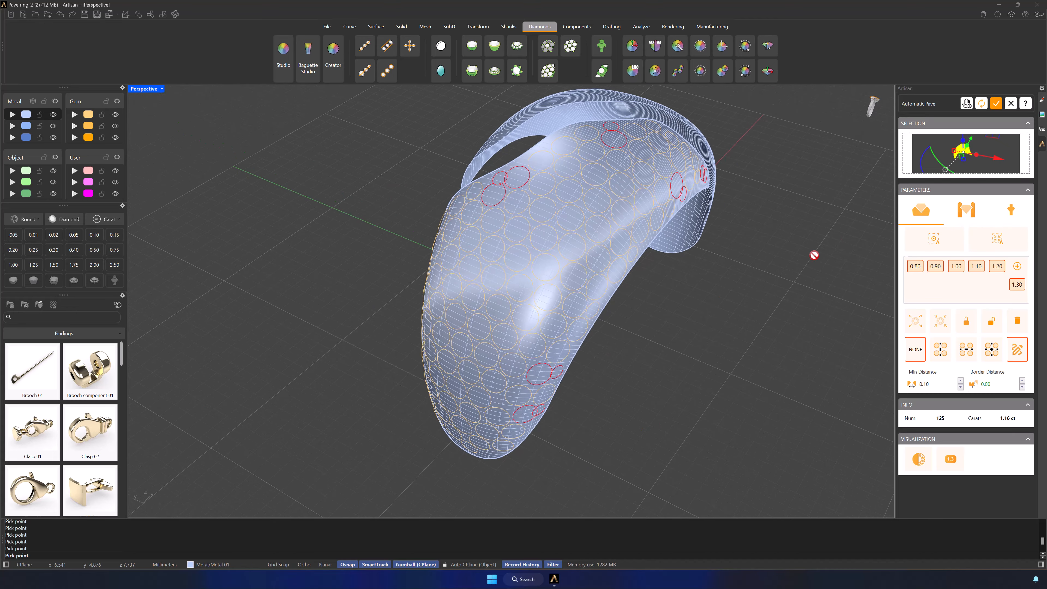
left_click(983, 108)
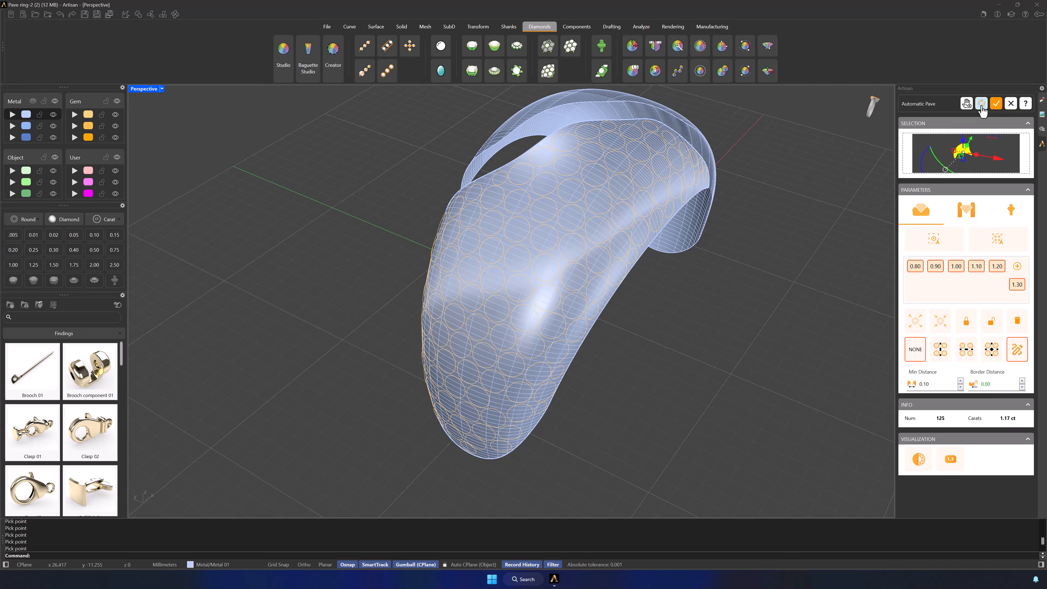
Step: Show the gems as solids, fill the remaining gap near the lower outer edge with extra gems, and recompute the layout
right_click_drag(805, 227, 584, 286)
left_click(922, 459)
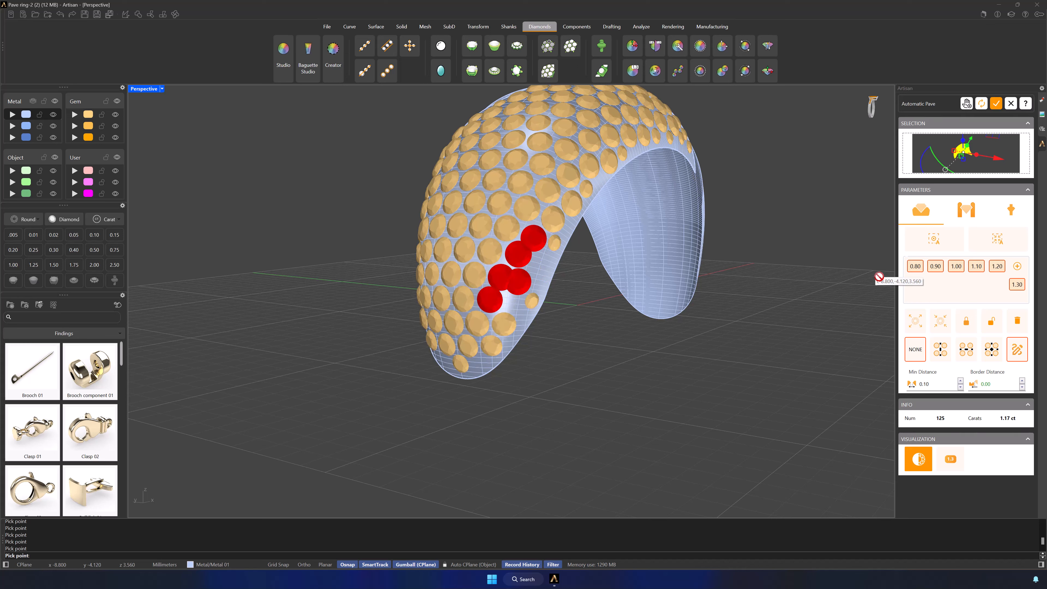
left_click(540, 263)
left_click(537, 281)
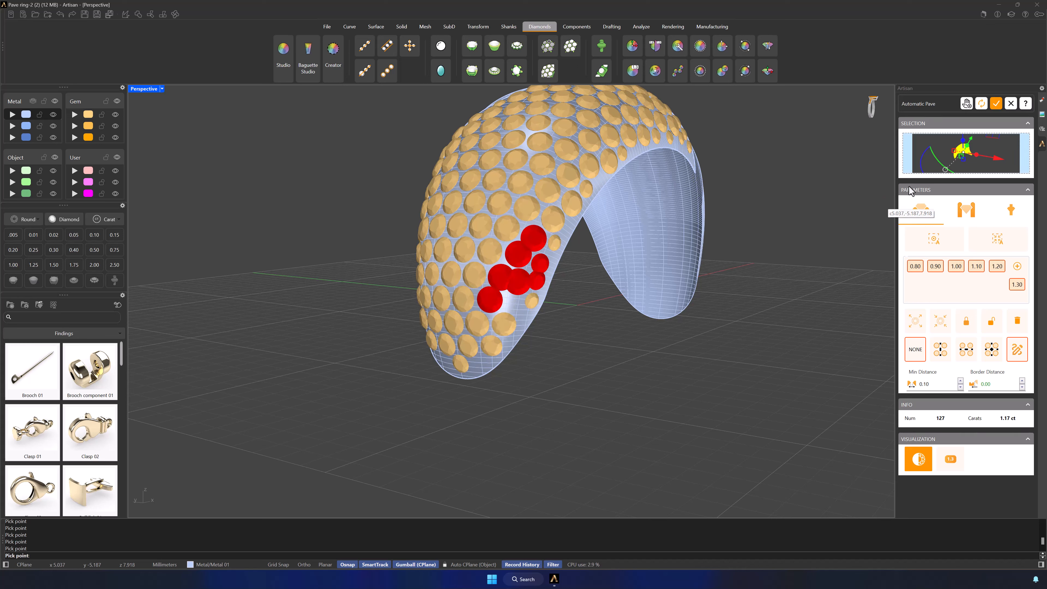
left_click(981, 104)
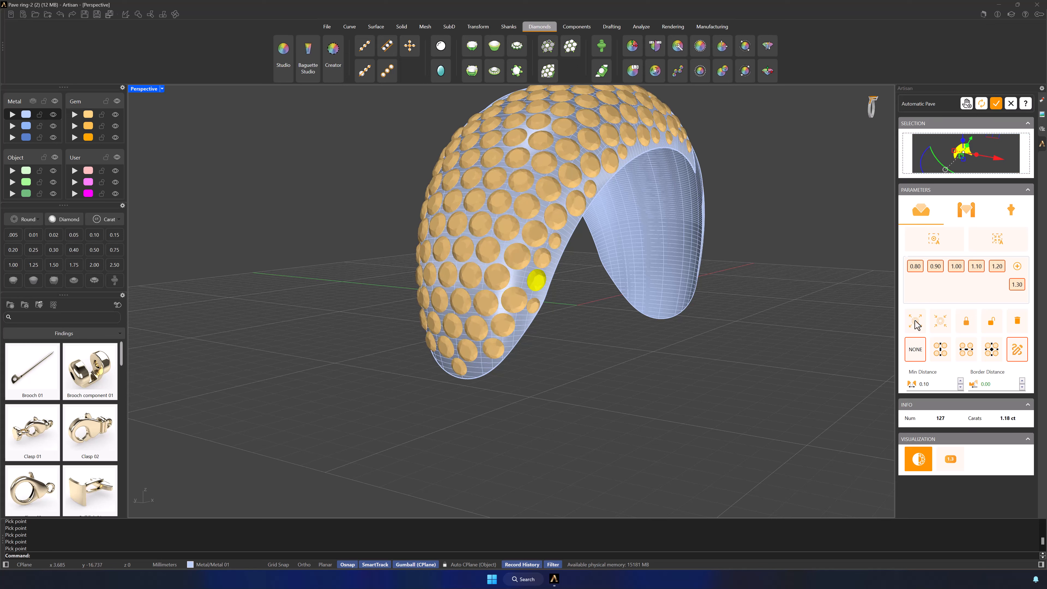
Step: Enlarge the small gem in the lower-edge gap, recompute the layout, delete the small gem below it, and return to outline display
left_click(915, 324)
left_click(982, 105)
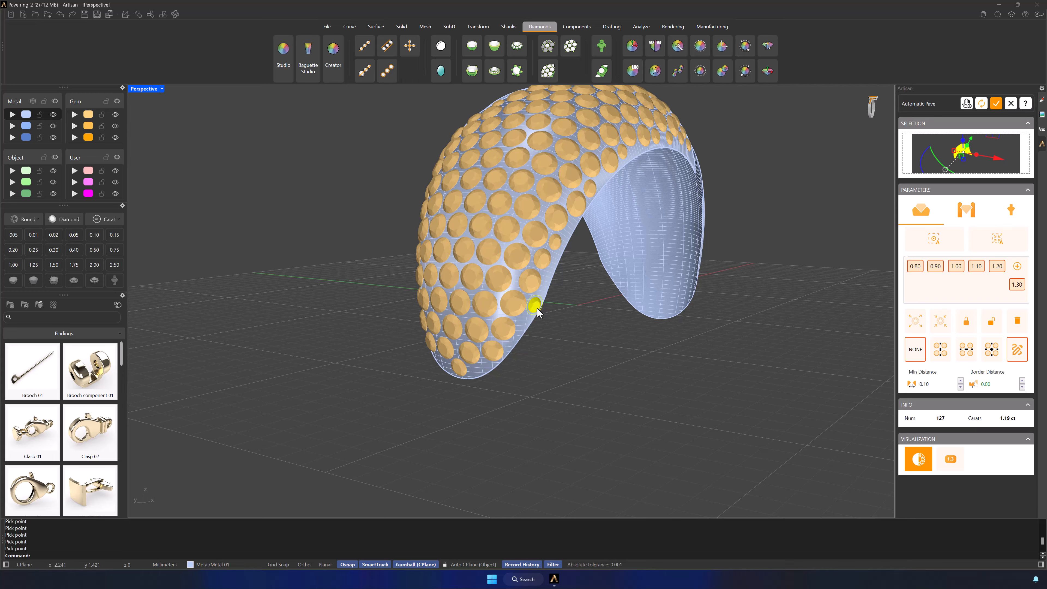
left_click(1017, 322)
right_click_drag(576, 365, 709, 362)
left_click(920, 460)
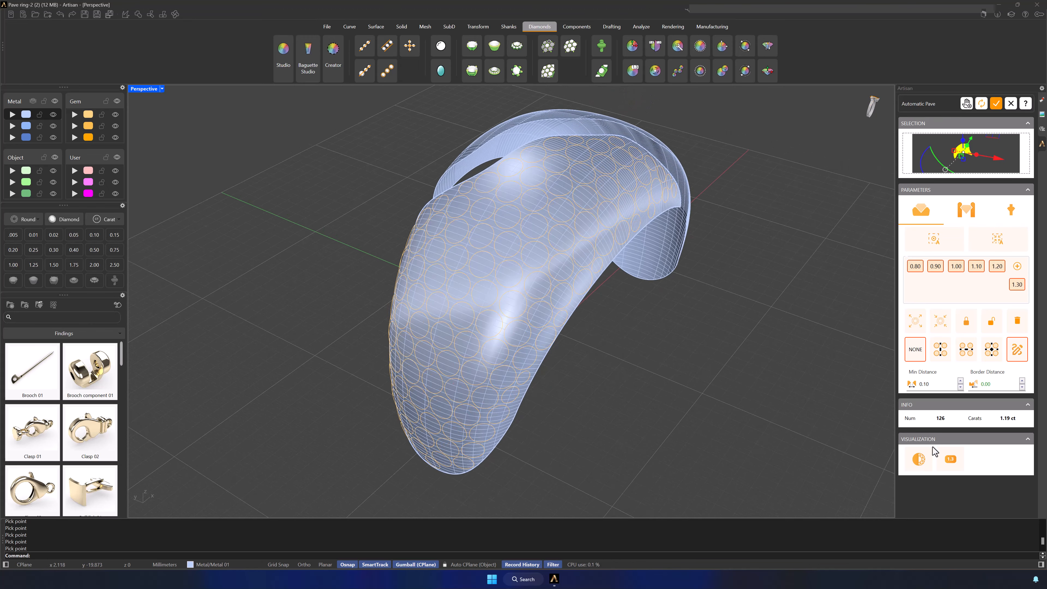
Step: Generate Simple prongs automatically with 0.60 mm diameter, 0.30 mm over girdle, 0.40 mm under girdle and 0.30 mm manufacturing extension
left_click(963, 215)
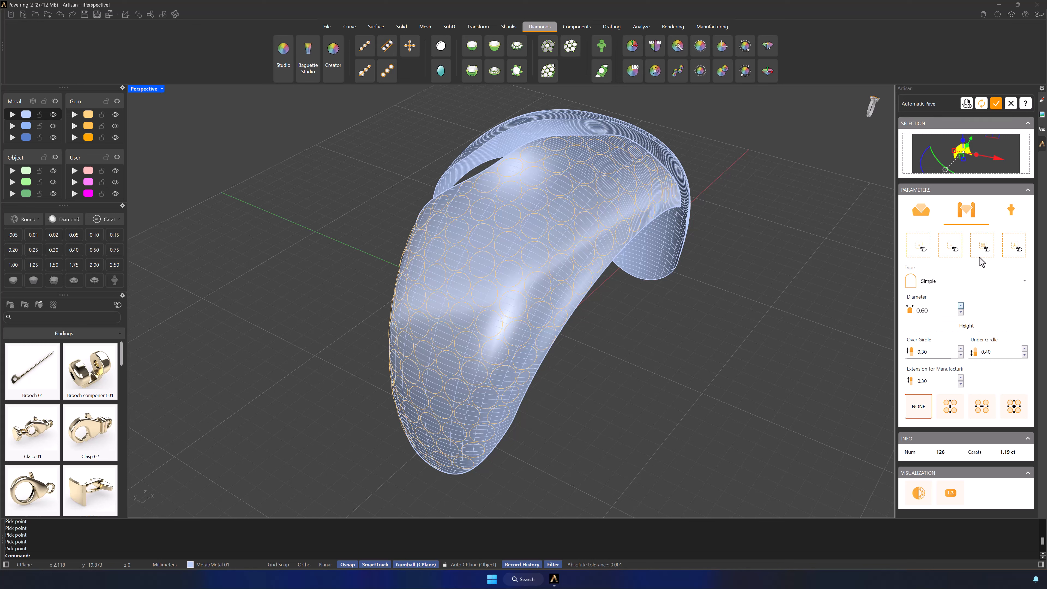
left_click(982, 249)
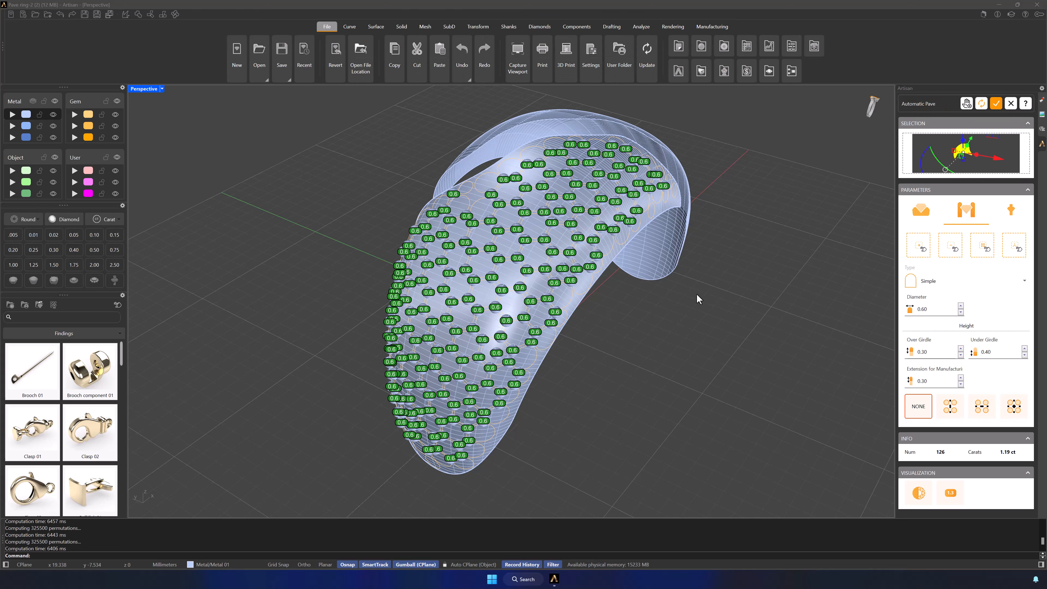
Step: Place extra 0.60 mm prongs by hand in the gaps at the lower end of the surface and along the slot edge
scroll(510, 391, "up", 8)
right_click_drag(508, 390, 488, 351)
left_click(920, 250)
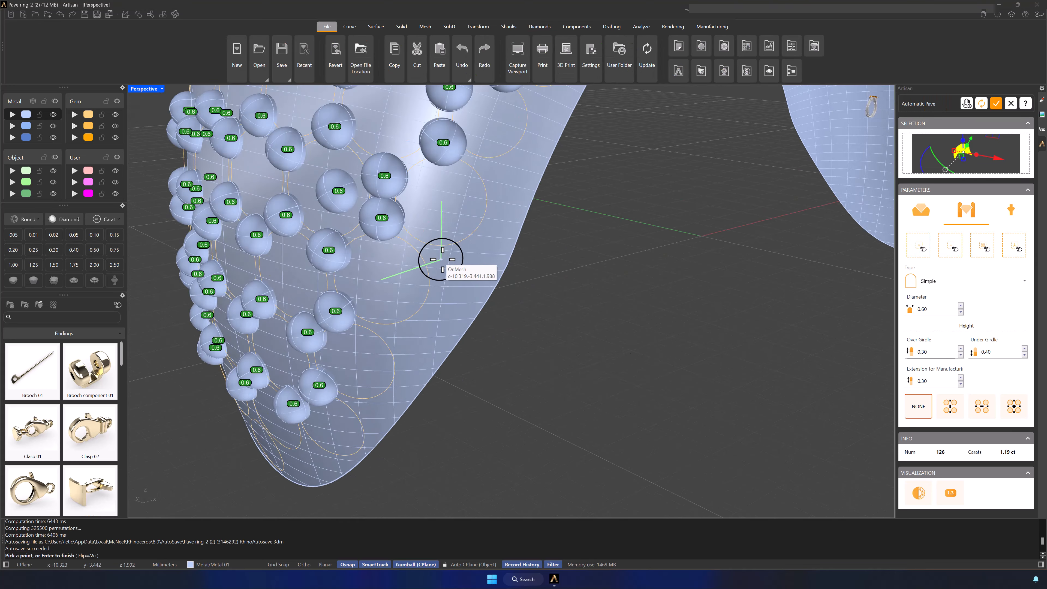
right_click_drag(409, 339, 688, 199)
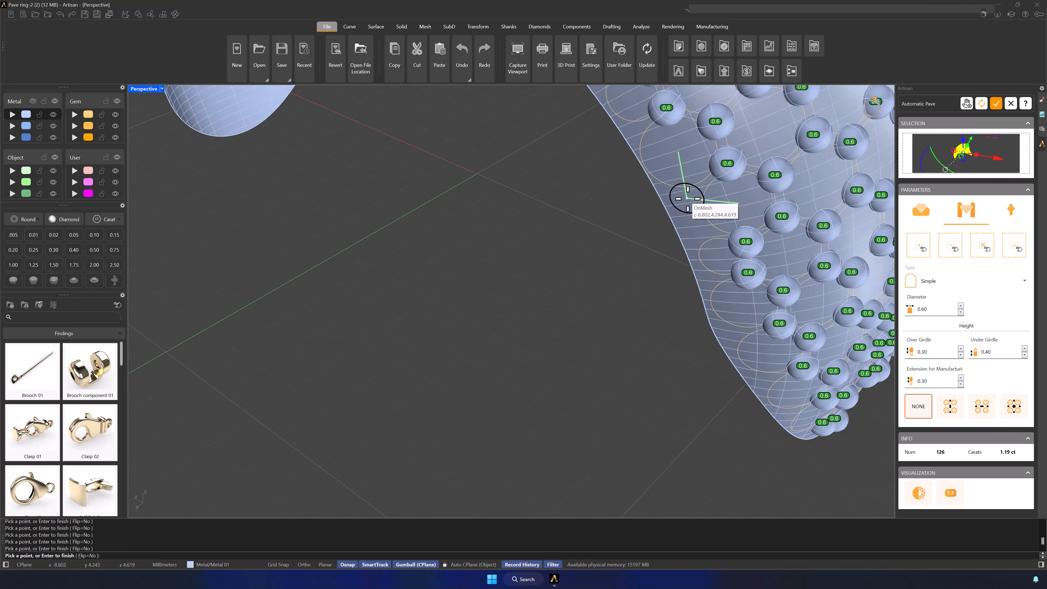
left_click(687, 199)
right_click_drag(702, 238, 643, 326)
left_click(600, 151)
left_click(525, 304)
right_click_drag(601, 151, 416, 297, "shift")
left_click(407, 301)
left_click(342, 335)
Step: Place smaller prongs of 0.50 mm and 0.40 mm diameter in the tight gaps along the slot edge
left_click(961, 312)
left_click(425, 195)
left_click(960, 313)
left_click(435, 214)
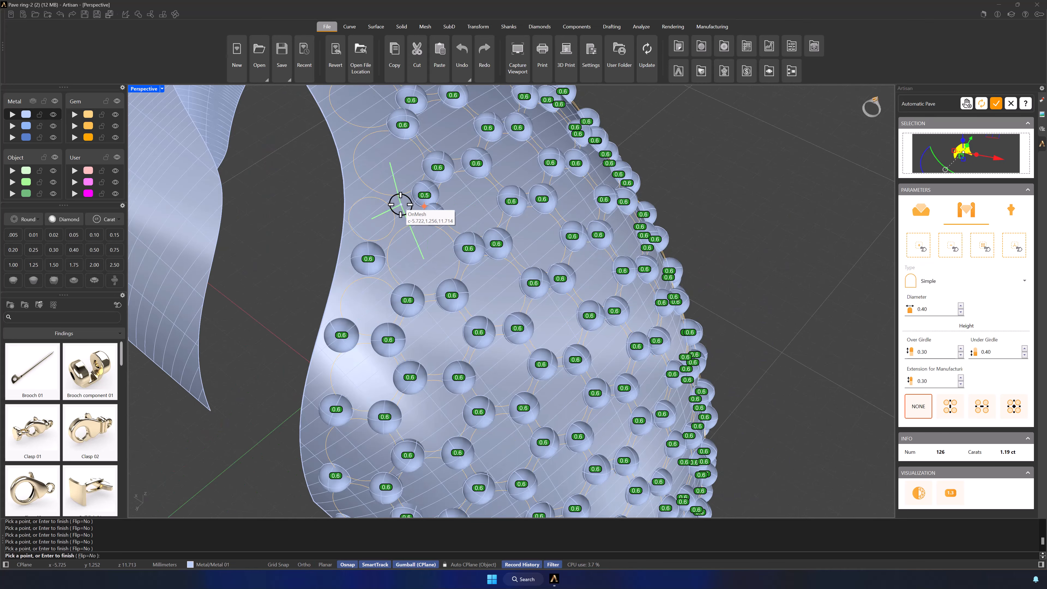
left_click(400, 204)
left_click(402, 219)
right_click_drag(402, 219, 480, 211)
right_click_drag(336, 208, 413, 314)
left_click(436, 403)
left_click(370, 356)
Step: Continue along the slot edge toward the pointed tip, adding prongs of 0.50 mm and 0.55 mm diameter beside the gems
triple_click(960, 305)
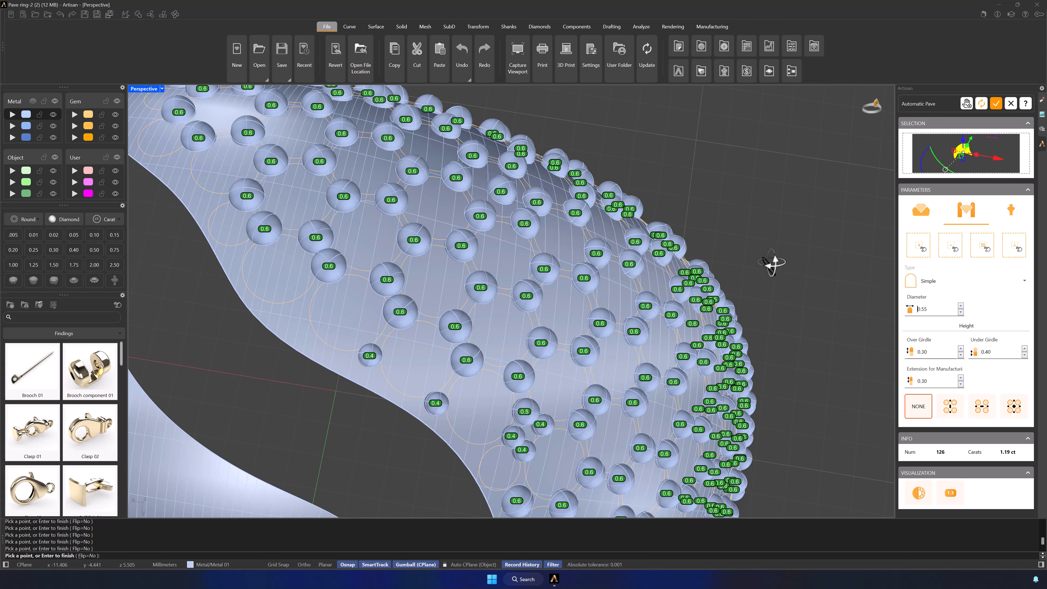
right_click_drag(771, 263, 693, 284)
left_click(961, 312)
left_click(392, 338)
left_click(251, 297)
right_click_drag(251, 297, 301, 294)
left_click(961, 306)
left_click(308, 364)
right_click_drag(307, 364, 515, 359)
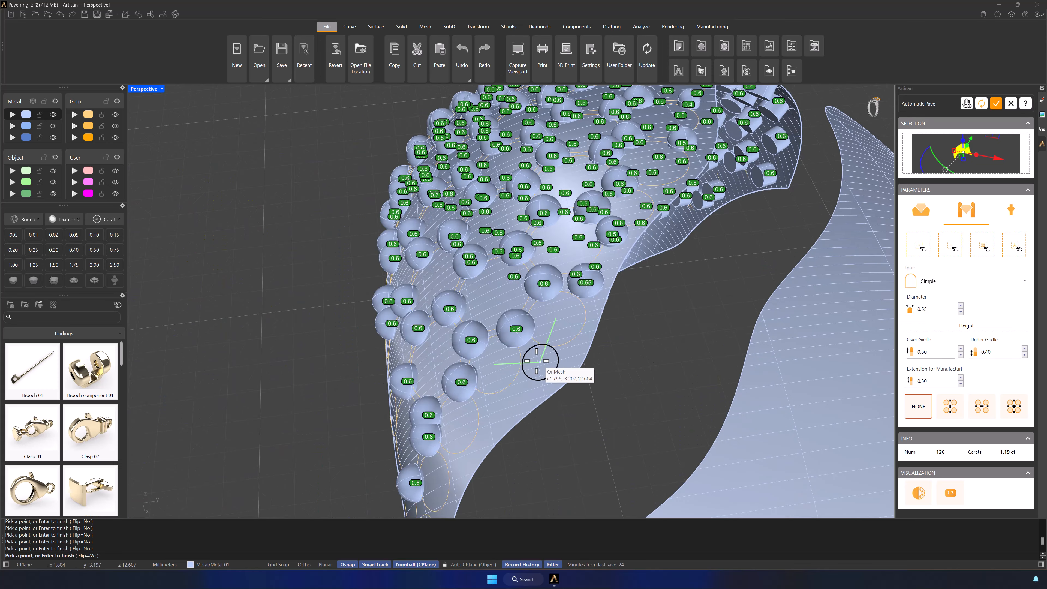
left_click(536, 362)
left_click(497, 410)
Step: Add one 0.50 mm prong and several 0.40 mm prongs around the gems at the narrow pointed tip
right_click_drag(497, 409, 677, 314)
left_click(960, 313)
left_click(716, 284)
double_click(961, 312)
left_click(718, 346)
left_click(731, 408)
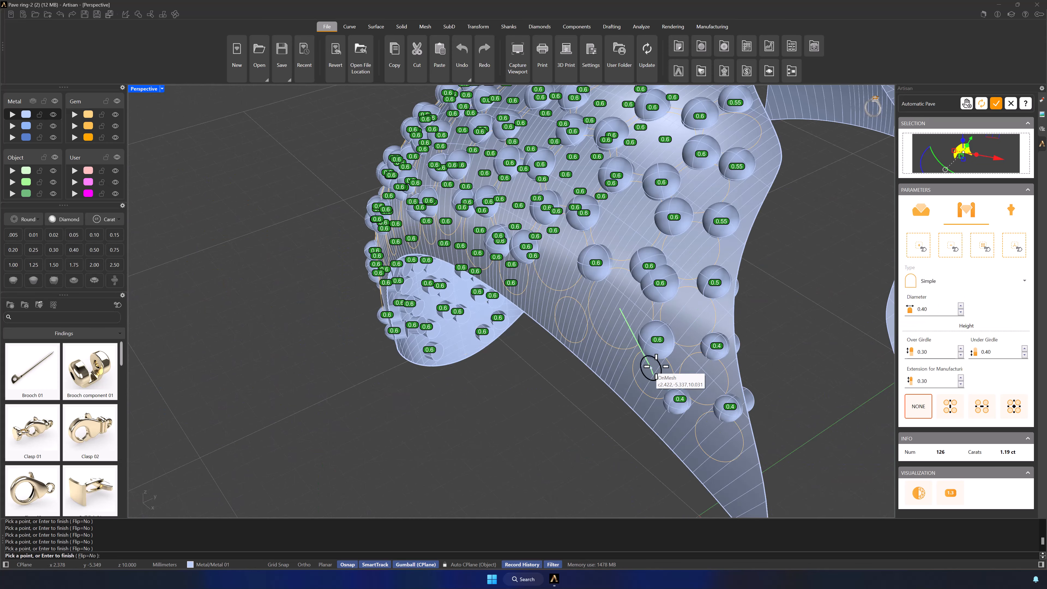
left_click(653, 367)
Step: Set the prong diameter back to 0.60 mm and add prongs in open gaps near the tip and outer edge
right_click_drag(652, 367, 778, 202)
double_click(961, 306)
double_click(961, 306)
left_click(737, 219)
right_click_drag(540, 186, 521, 223)
left_click(506, 243)
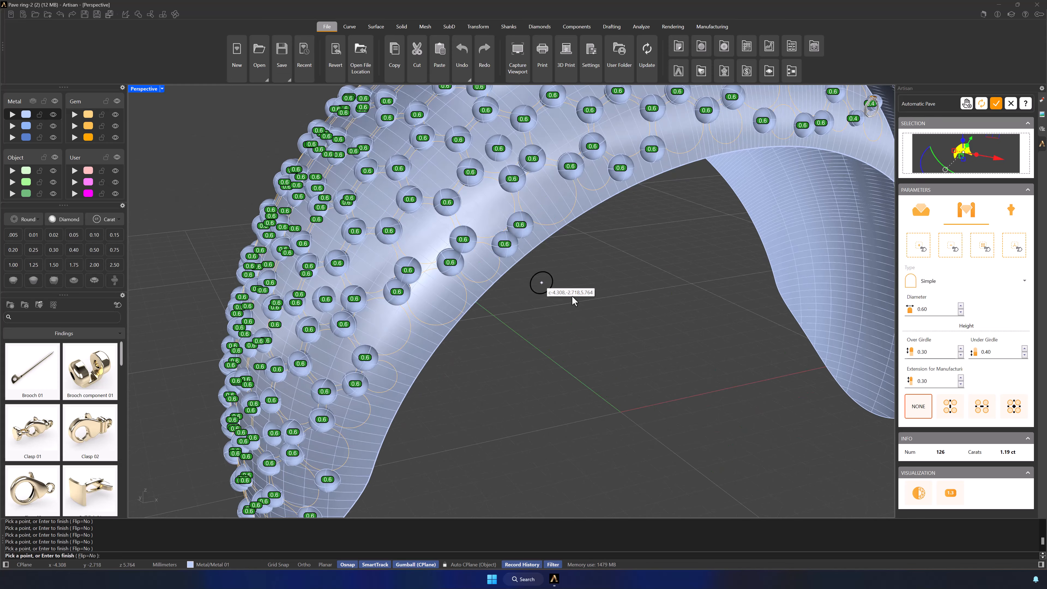
Step: Call up prong deletion, return to adding prongs, and place three more 0.60 mm prongs along the outer edge
right_click_drag(572, 297, 631, 281)
right_click_drag(520, 356, 586, 330)
left_click(951, 245)
left_click(919, 245)
left_click(512, 250)
left_click(495, 278)
left_click(482, 320)
scroll(460, 407, "down", 2)
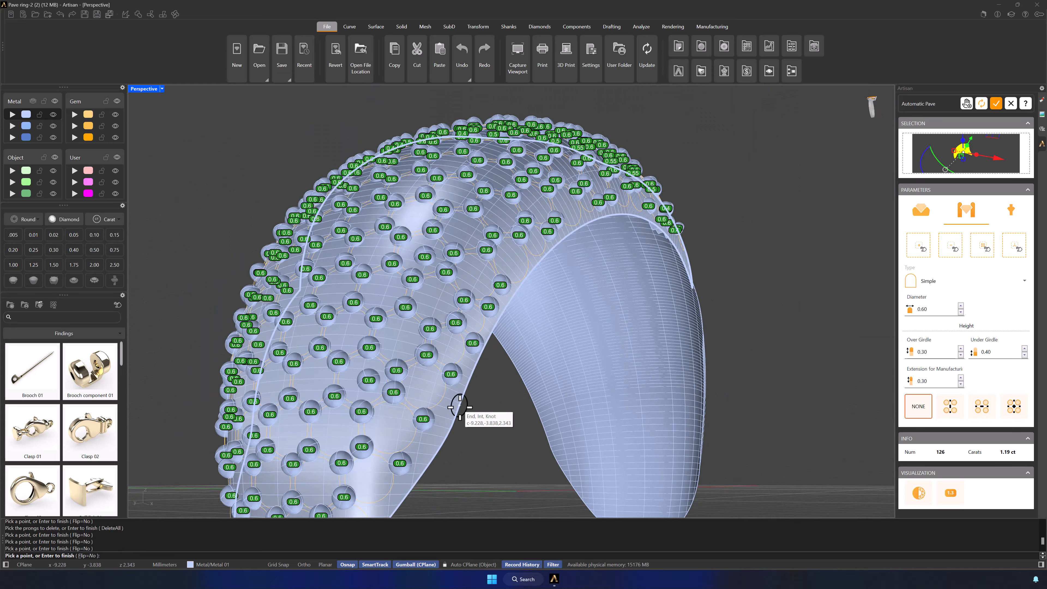
Step: Finish the outer edge with more 0.60 mm prongs, and add 0.45 mm prongs in the remaining narrow gaps
scroll(460, 407, "down", 2)
right_click_drag(425, 435, 511, 453)
left_click(428, 426)
left_click(456, 415)
triple_click(961, 313)
right_click_drag(402, 411, 542, 422)
right_click_drag(467, 300, 470, 346)
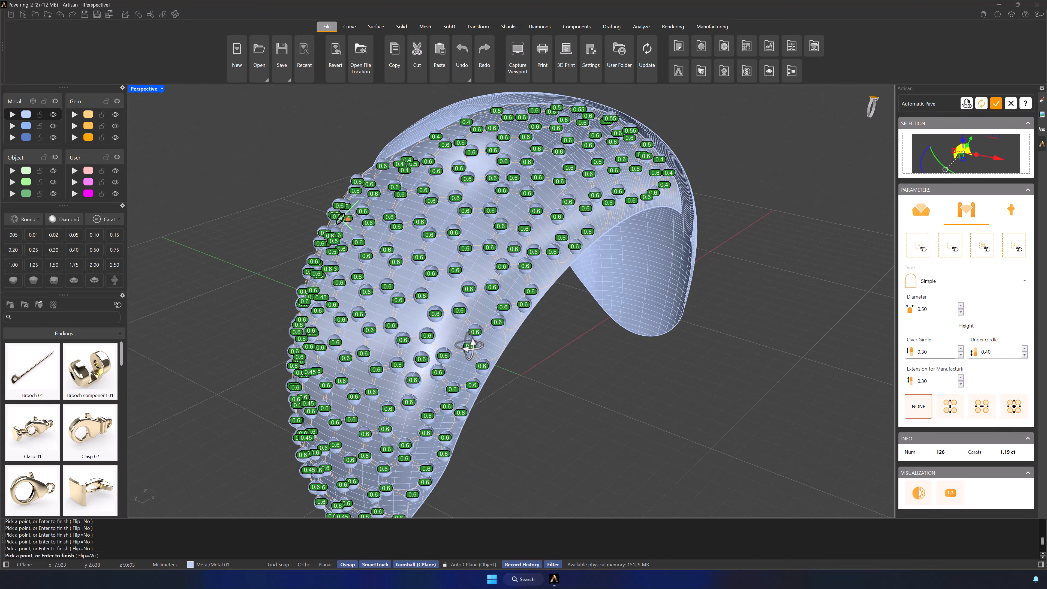
Step: Accept the Automatic Pave to create its gems and prongs, and save the model as pave1.3dm
right_click_drag(753, 377, 769, 363)
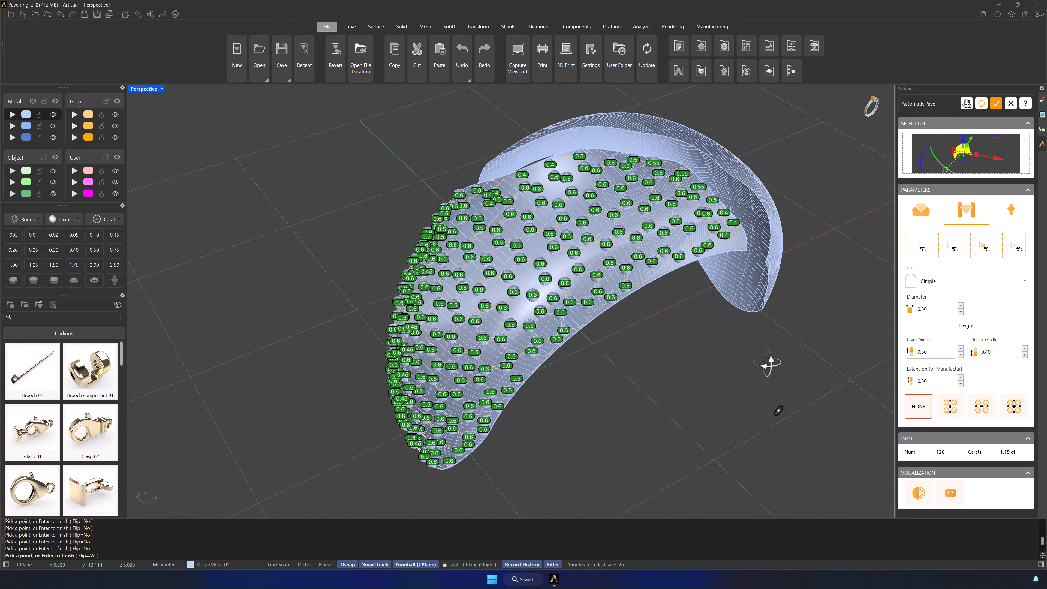
left_click(995, 103)
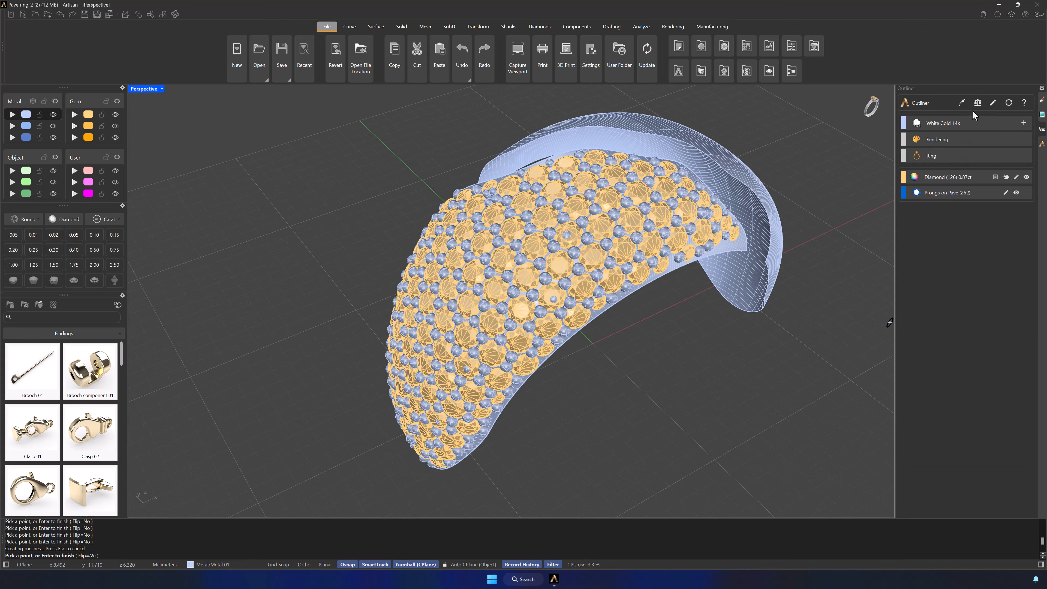
right_click_drag(687, 343, 725, 363)
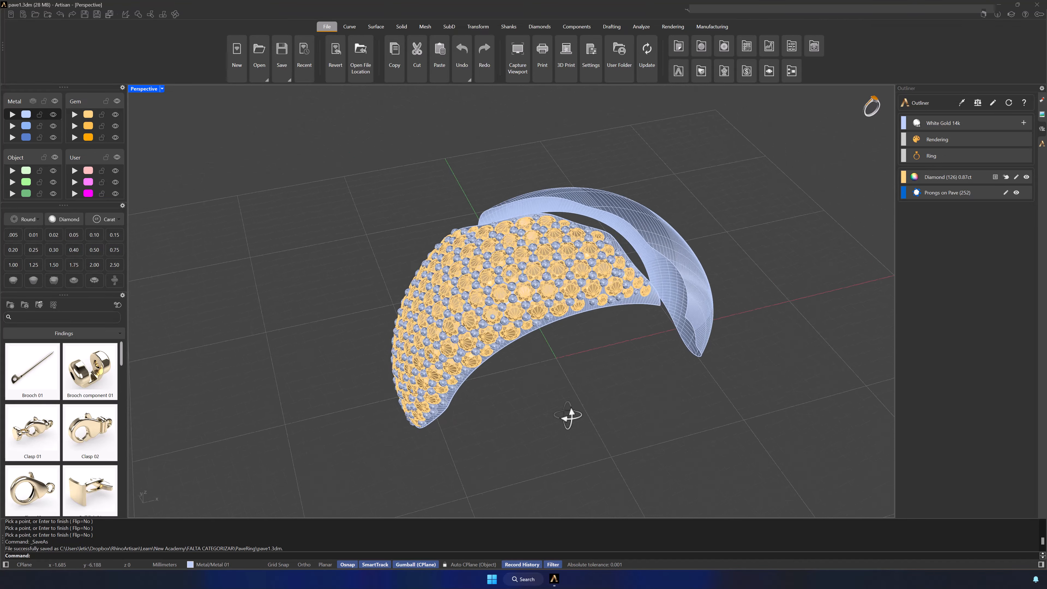
right_click_drag(568, 419, 610, 383)
Step: Move the unfilled extracted surface behind the slot to the second Metal layer and keep that layer hidden
left_click(726, 300)
key("Escape")
left_click(682, 277)
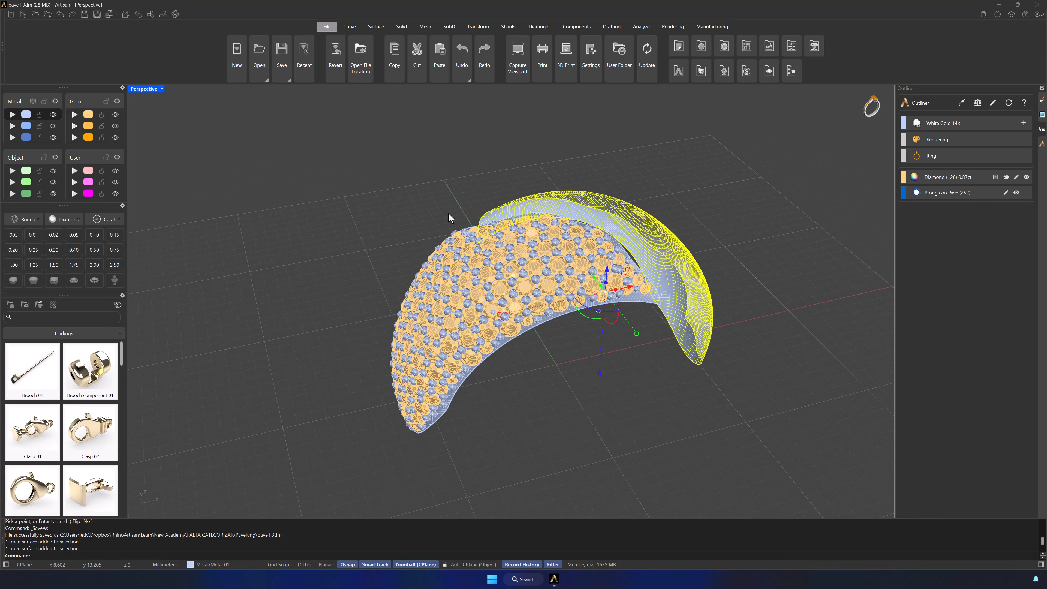
left_click(12, 126)
left_click(53, 125)
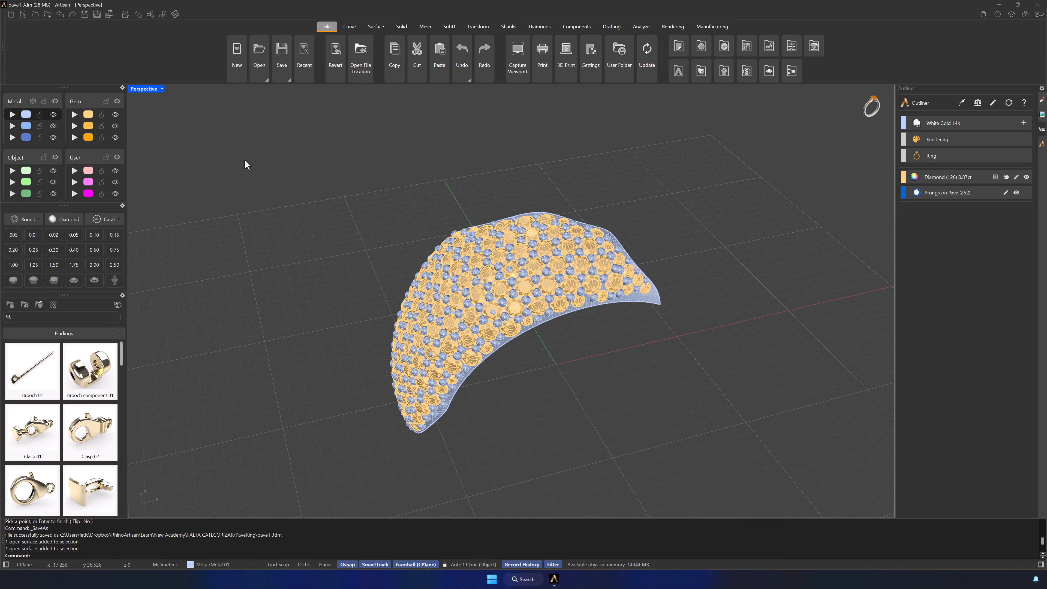
Step: Move the finished gems, prongs and their surface to the third Metal layer, and show the second Metal layer in its place
left_click_drag(246, 161, 769, 475)
left_click(12, 138)
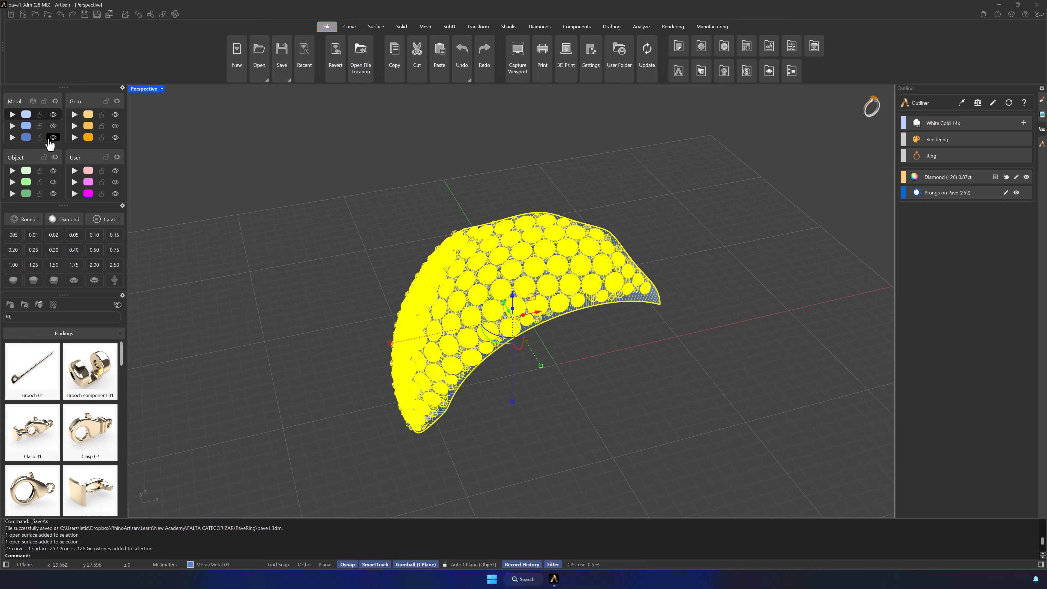
left_click(53, 126)
left_click(286, 218)
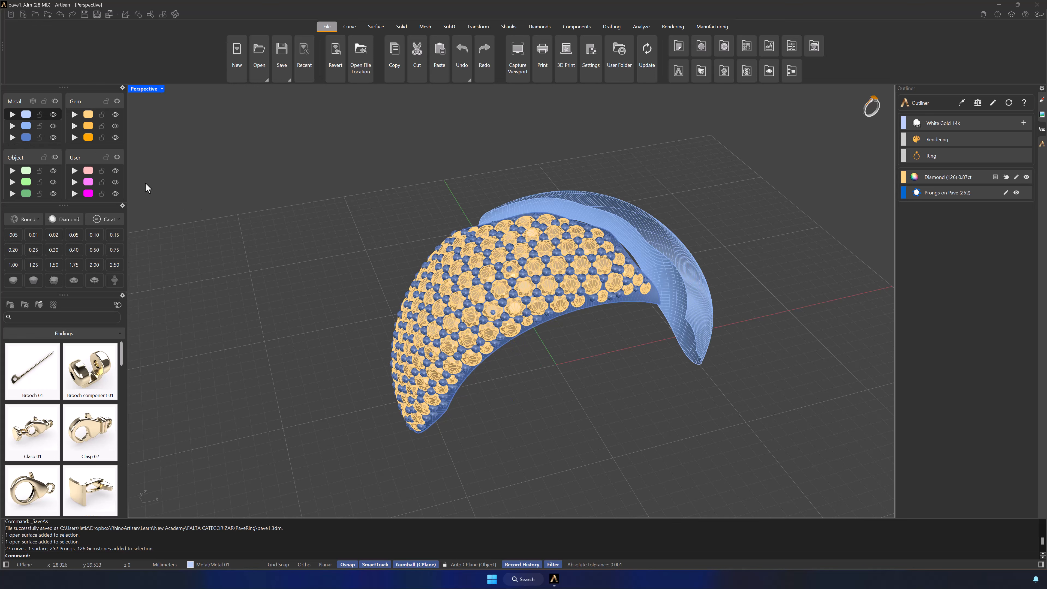
left_click(54, 137)
Step: Start an Automatic Pave on the unfilled surface and add gem sizes 0.80 and 0.90 mm
right_click_drag(601, 367, 578, 322)
left_click(540, 27)
left_click(548, 46)
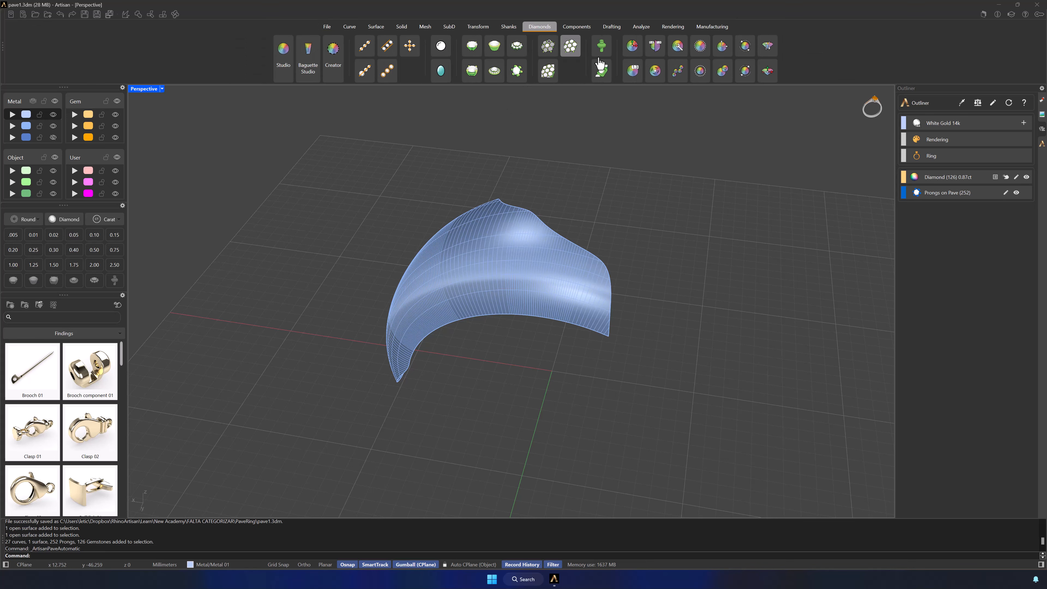
left_click(609, 270)
right_click_drag(738, 318, 720, 318)
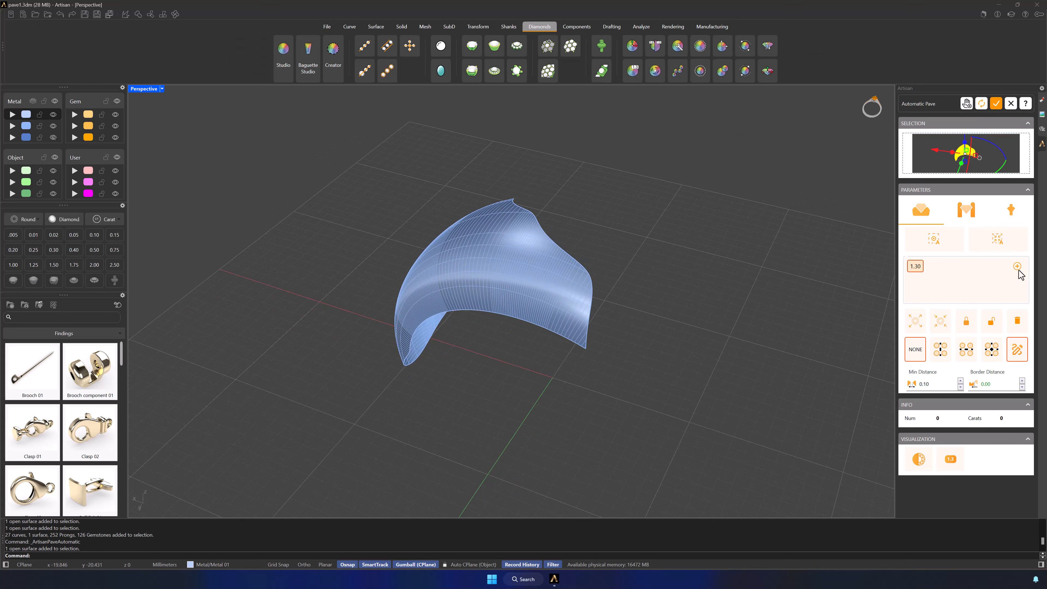
left_click(1017, 268)
type("0.8")
key("Return")
left_click(1018, 267)
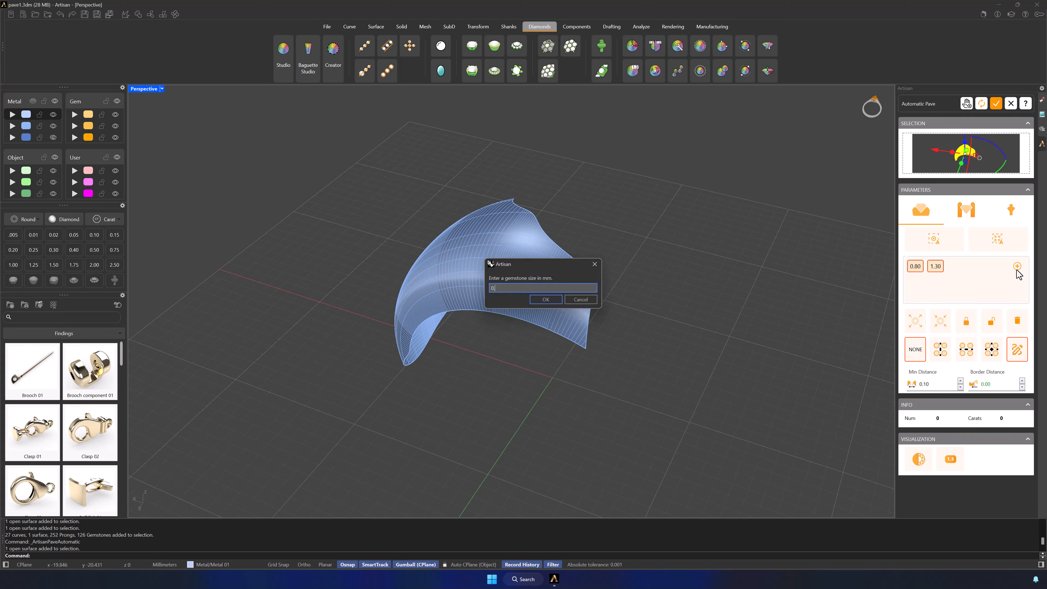
type("0.9")
key("Return")
Step: Add gem sizes 1.00, 1.20 and 1.10 mm to the Automatic Pave size list
left_click(1017, 266)
type("01")
key("Return")
left_click(1017, 266)
type("1.2")
key("Return")
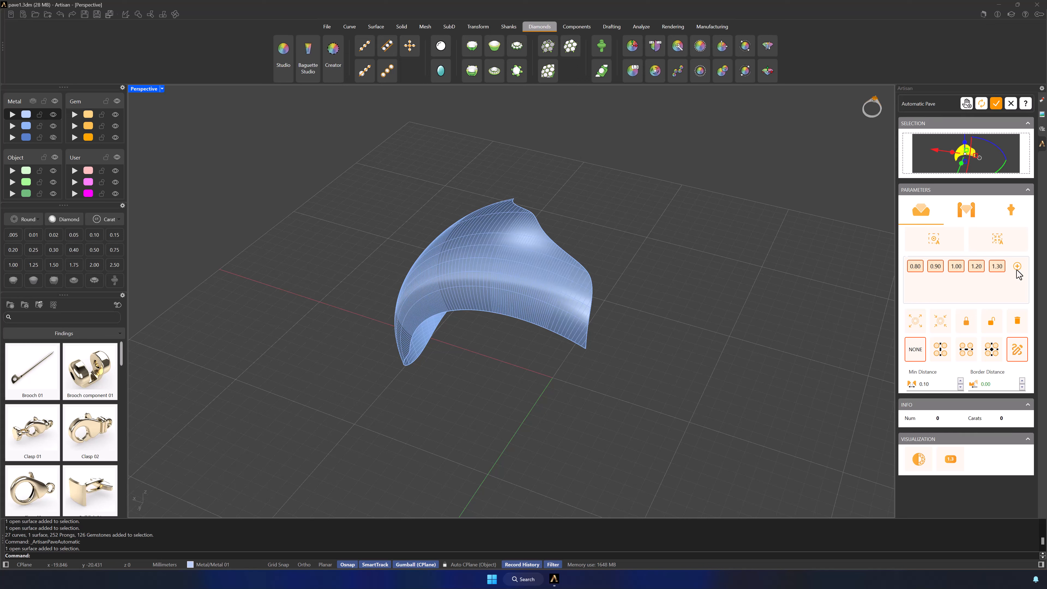
left_click(1017, 267)
type("1.1")
key("Return")
Step: Set the pave's starting point near the middle of the surface and accept the default orientation to fill it with gems
left_click(528, 302)
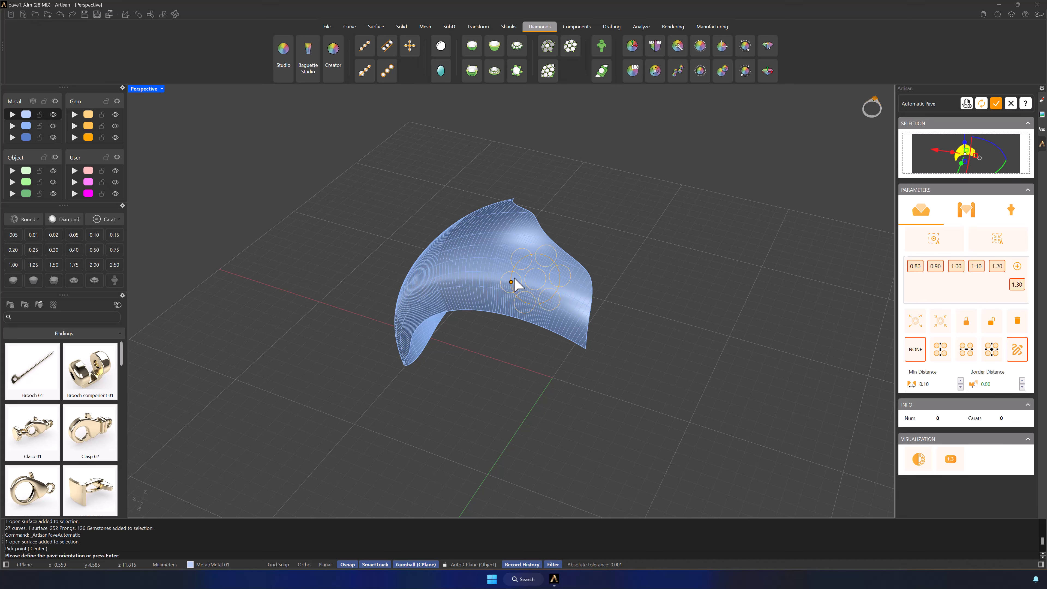
key("Return")
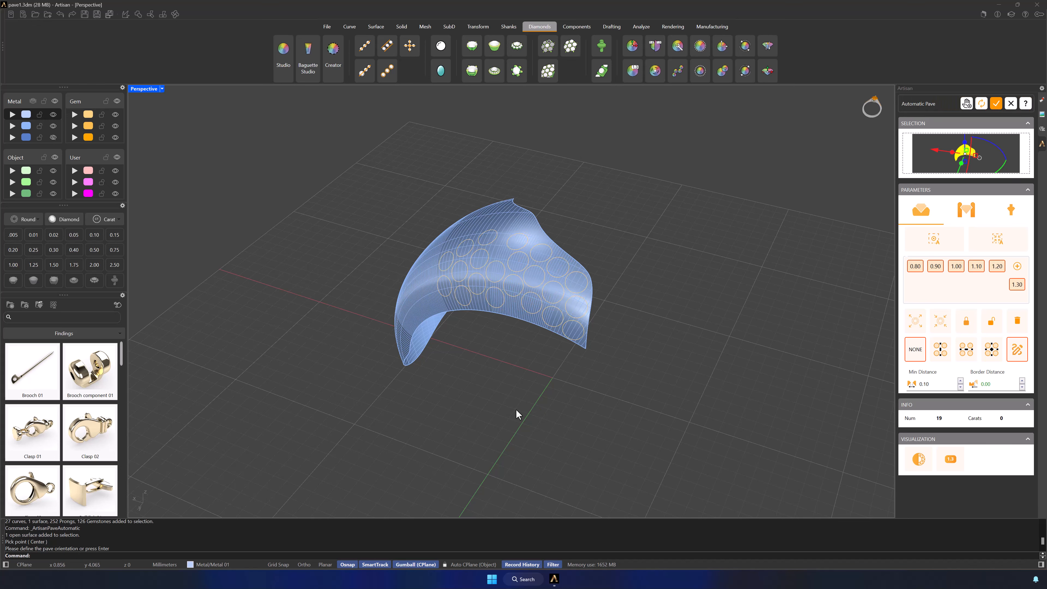
right_click_drag(516, 408, 589, 409)
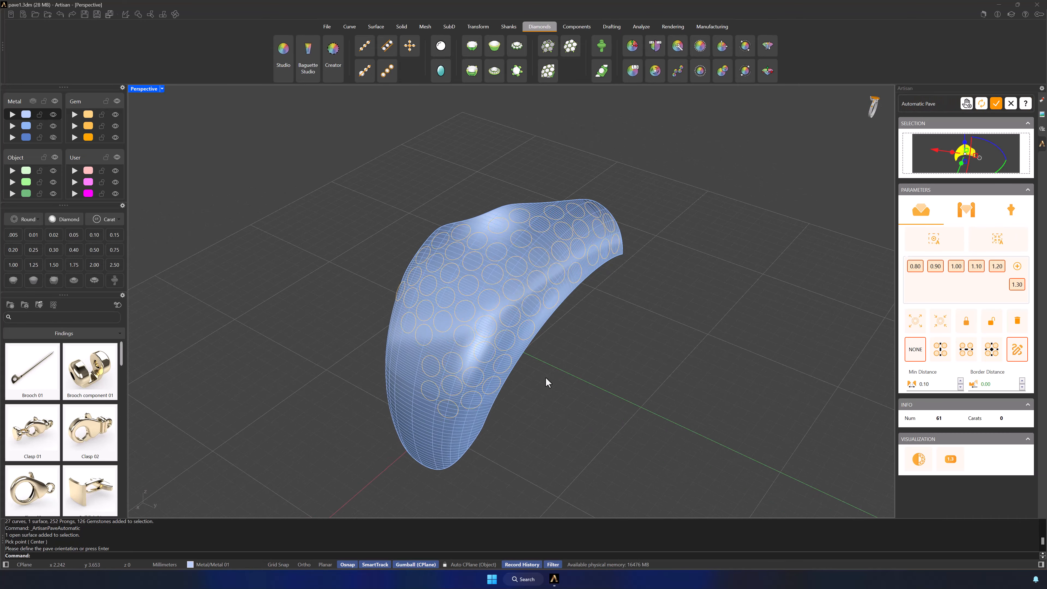
right_click_drag(546, 376, 535, 285, "ctrl")
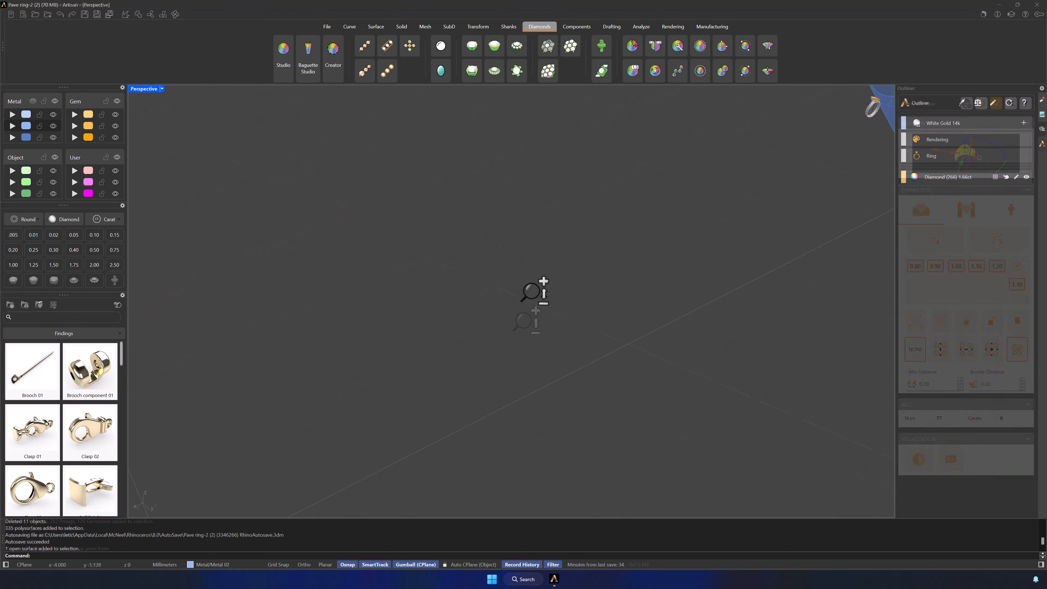
Step: Create cutters for the gems of both pave areas with a drill height of 300%
right_click_drag(536, 282, 789, 350, "ctrl")
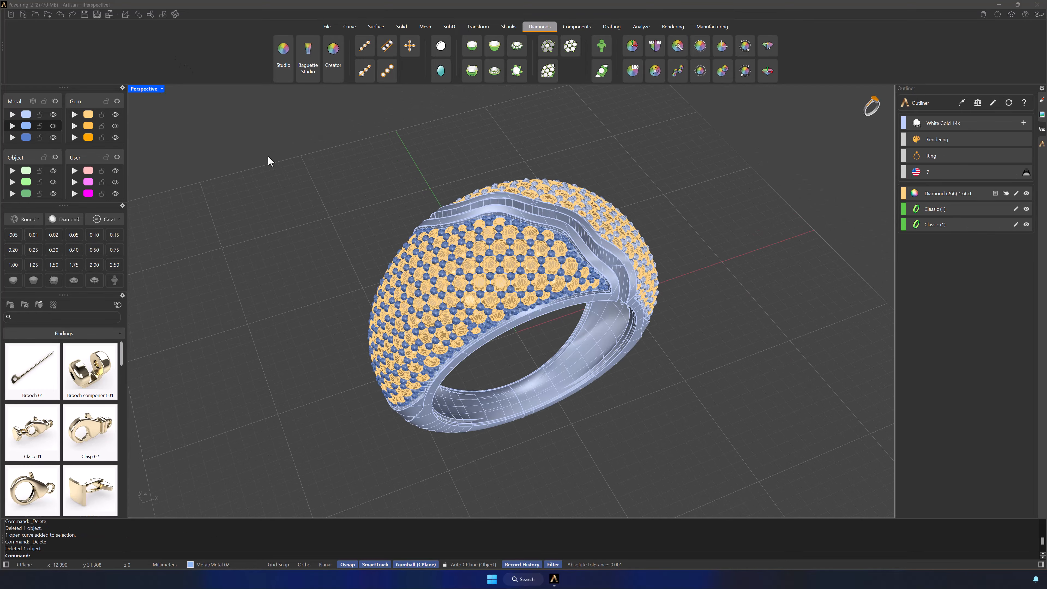
right_click_drag(268, 157, 269, 162)
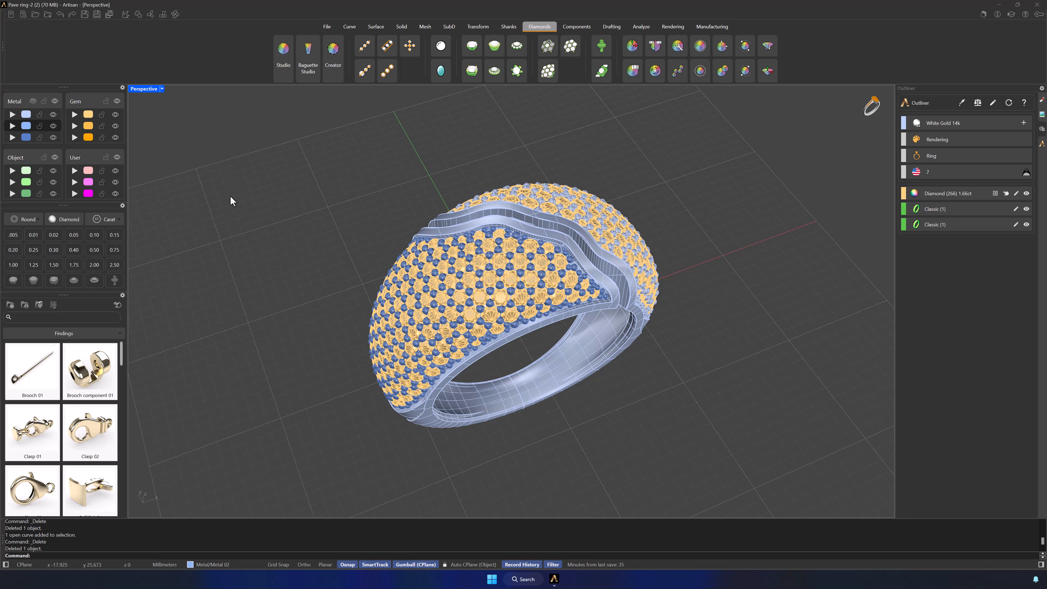
left_click(518, 268)
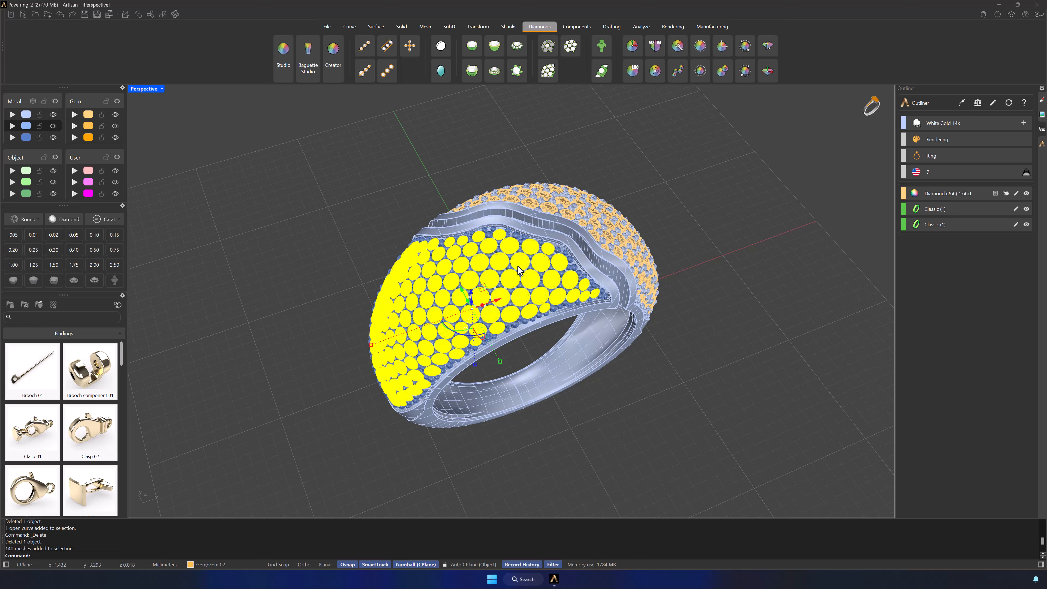
left_click(551, 213, "shift")
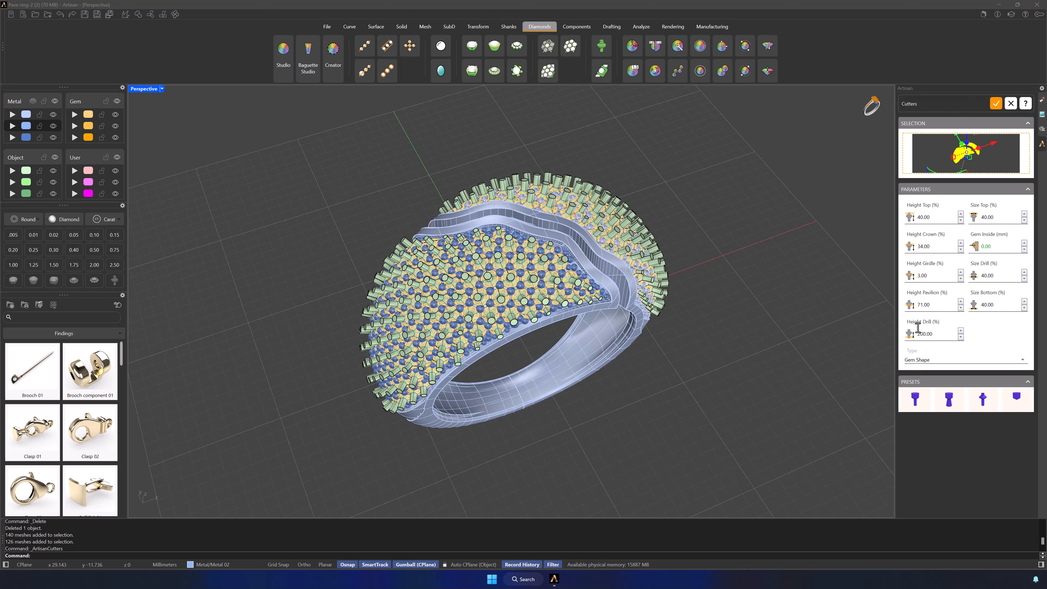
left_click_drag(918, 329, 935, 336)
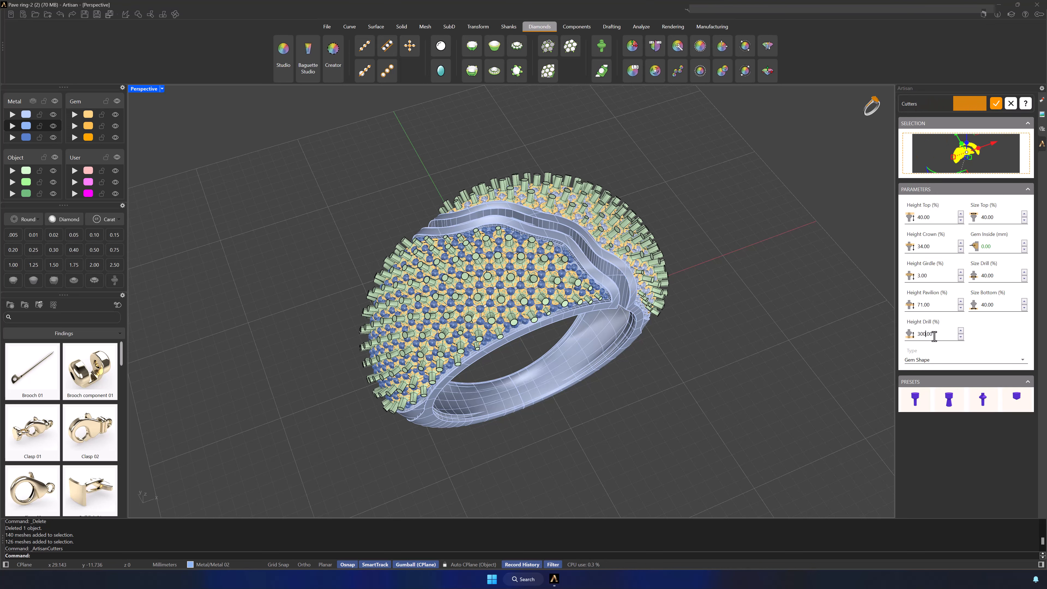
right_click_drag(825, 358, 713, 358)
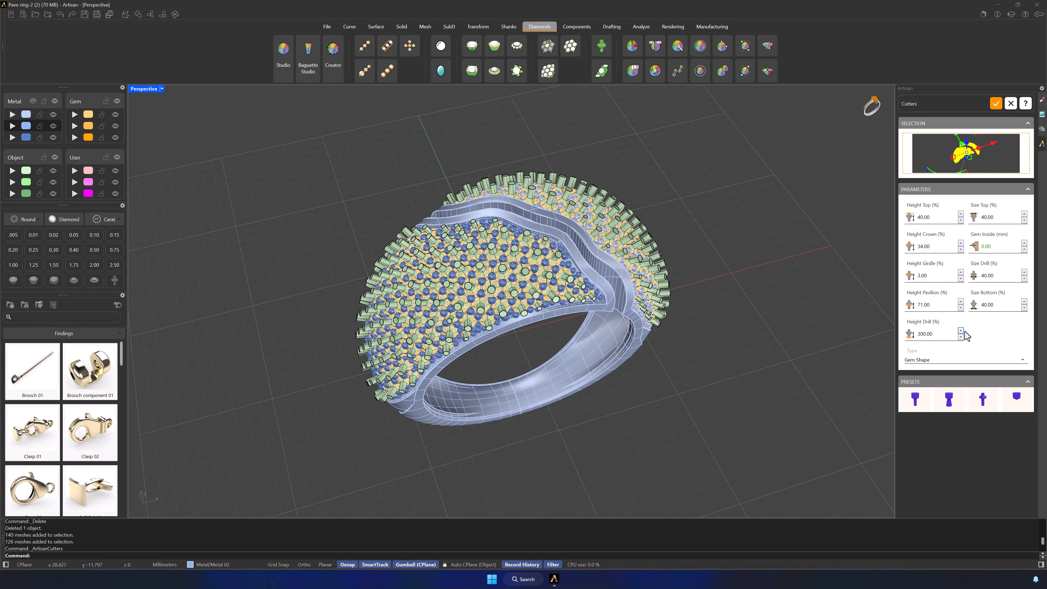
left_click(997, 103)
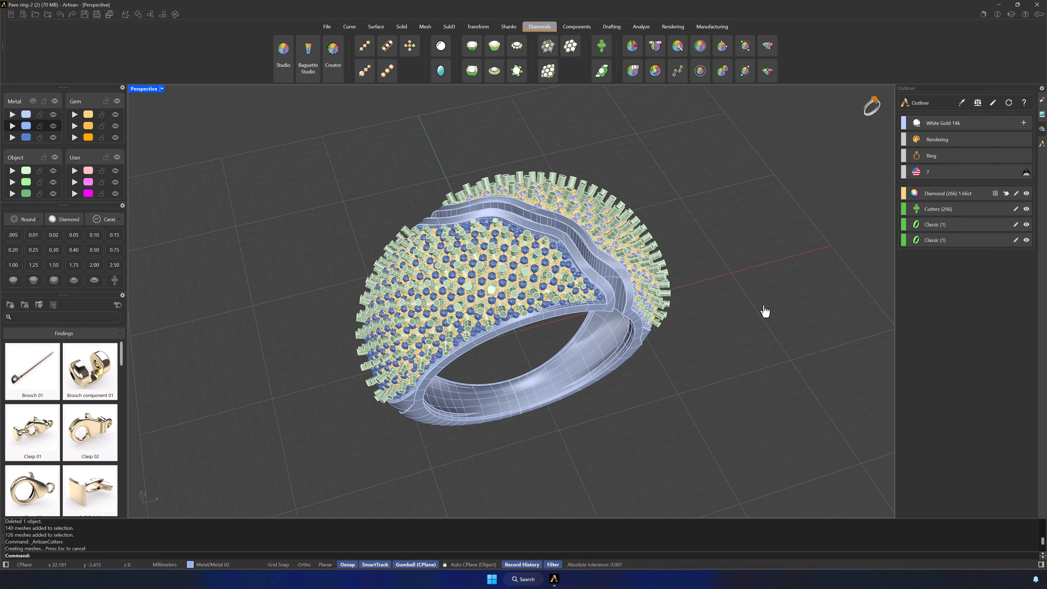
Step: Subtract the gem cutters from the ring body with Boolean Difference, and inspect the drilled ring from several sides
right_click_drag(658, 422, 663, 396)
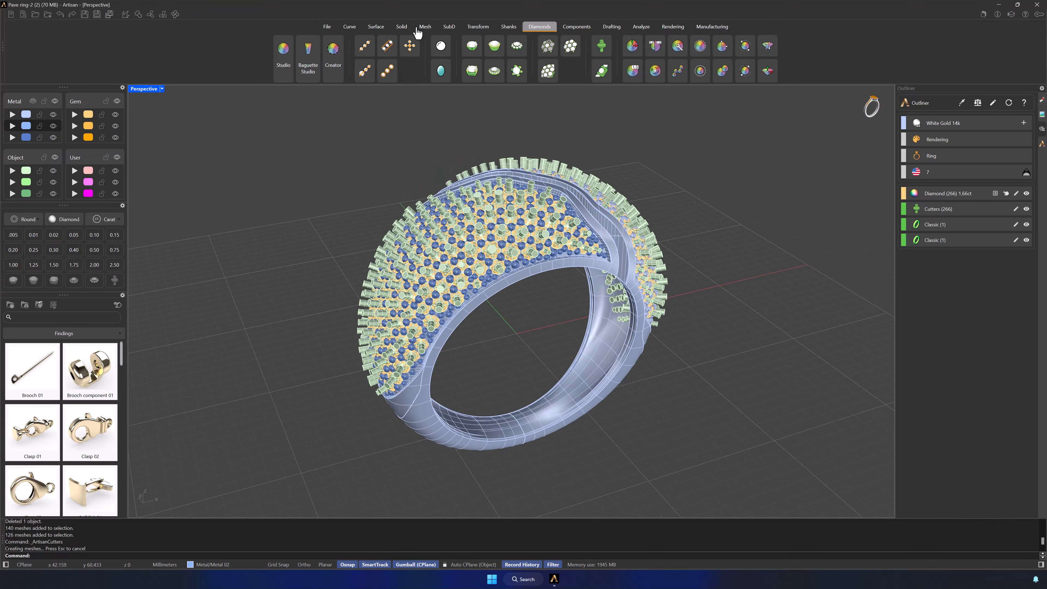
left_click(400, 28)
left_click(655, 46)
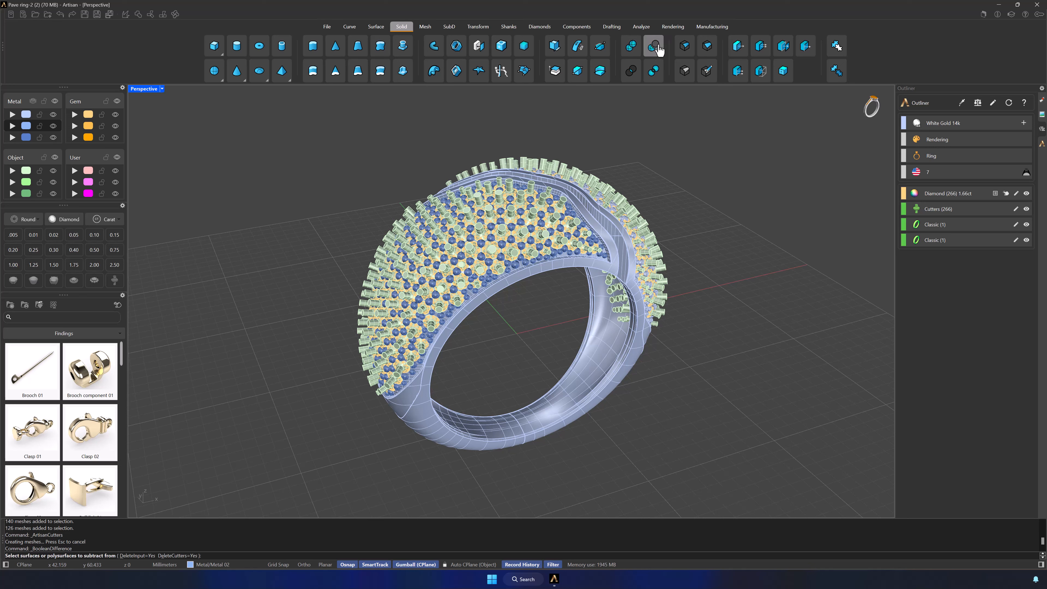
left_click(597, 377)
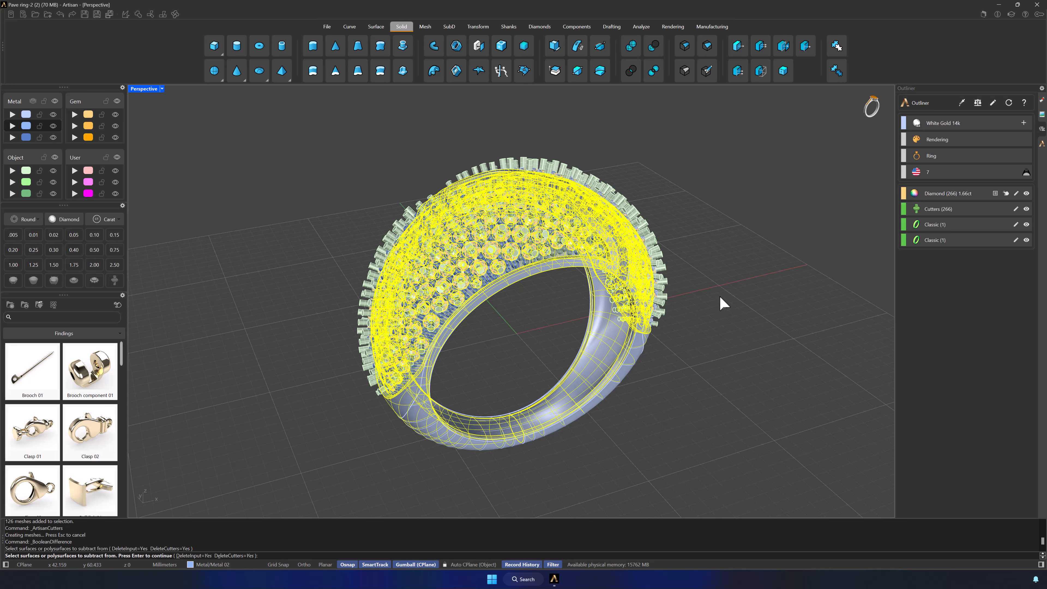
key("Return")
left_click(600, 189)
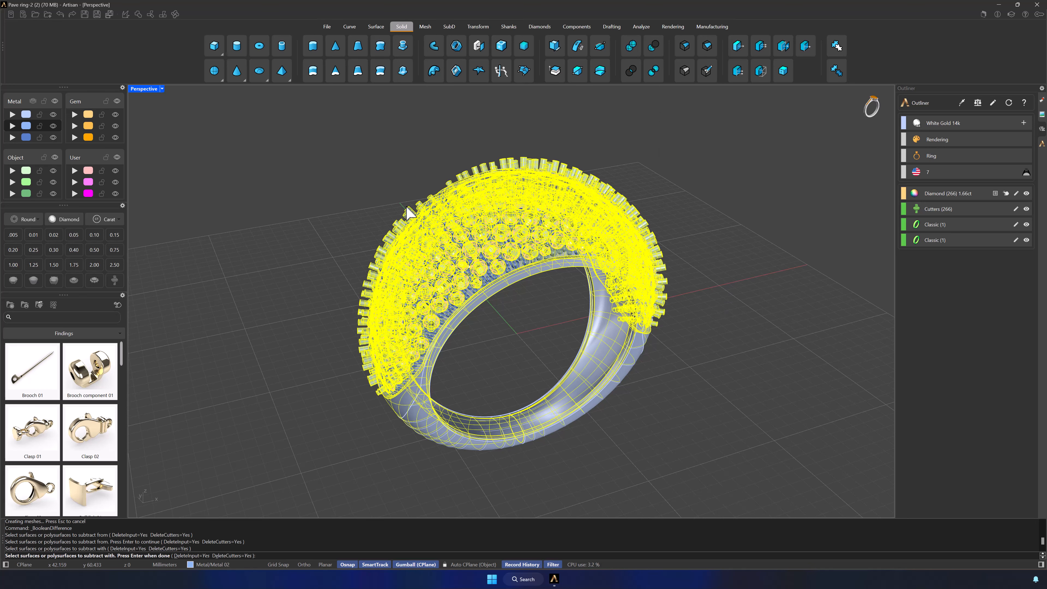
key("Return")
right_click_drag(559, 314, 499, 328)
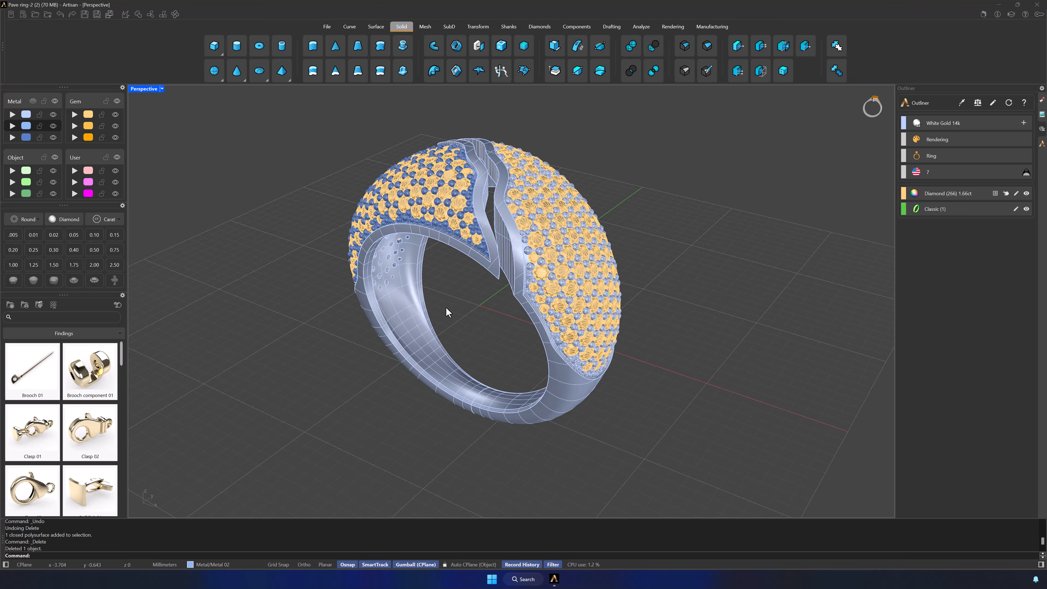
right_click_drag(446, 308, 655, 390)
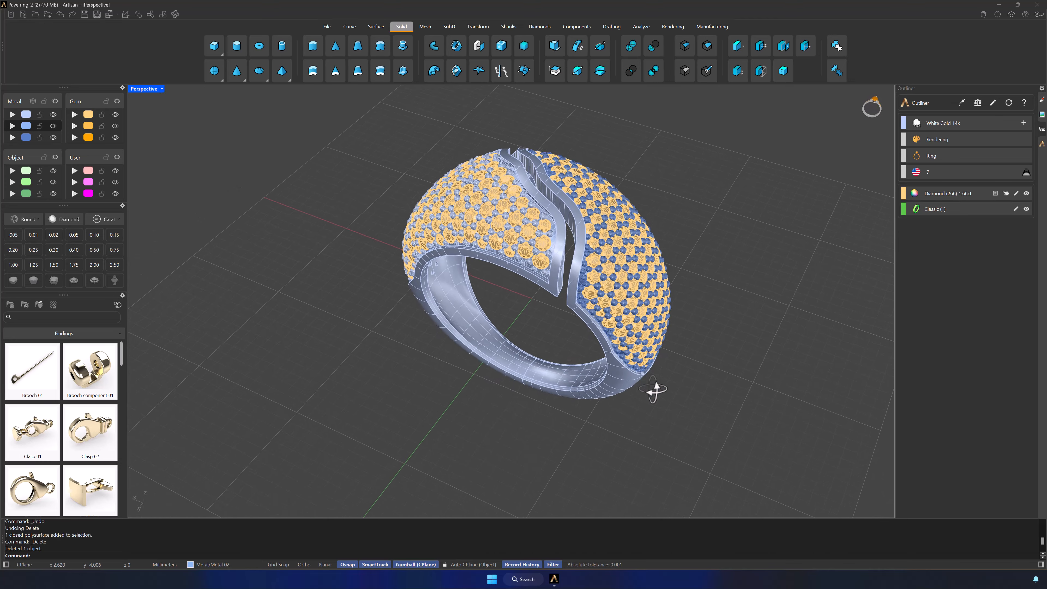